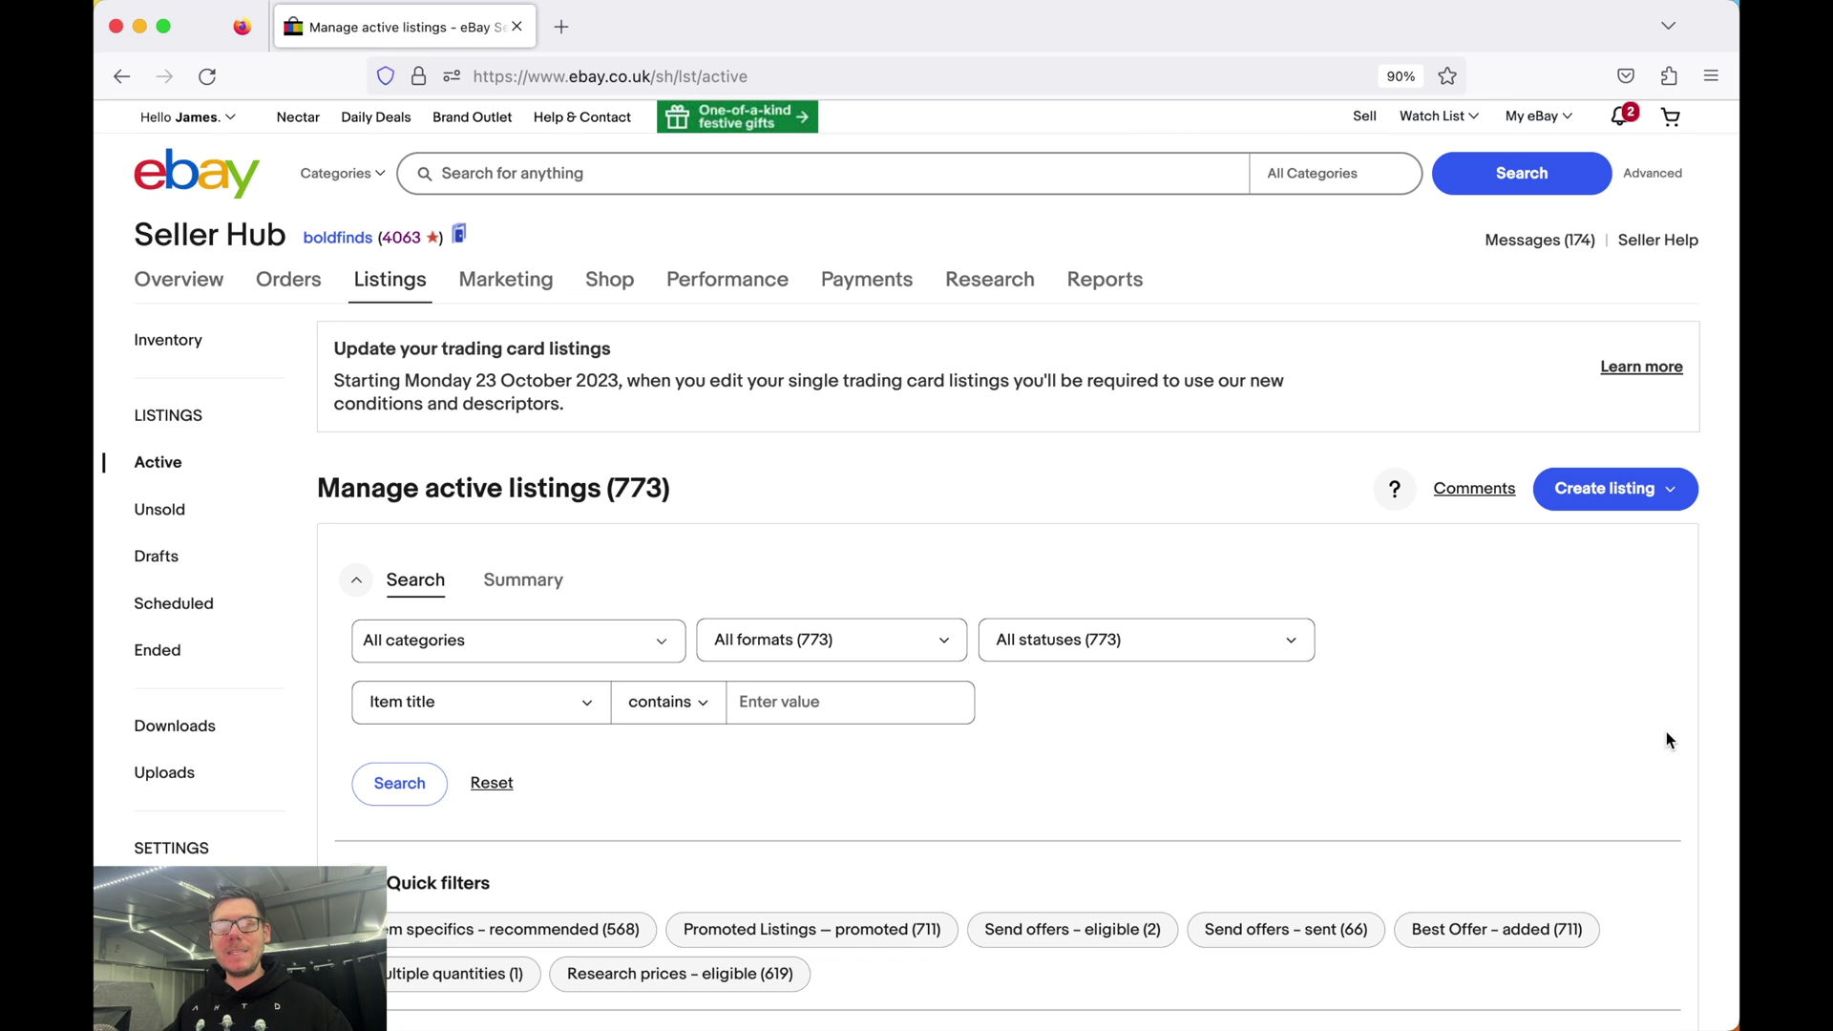
Step: Reload the active listings and switch the category filter to eBay categories
mouse_move(391, 298)
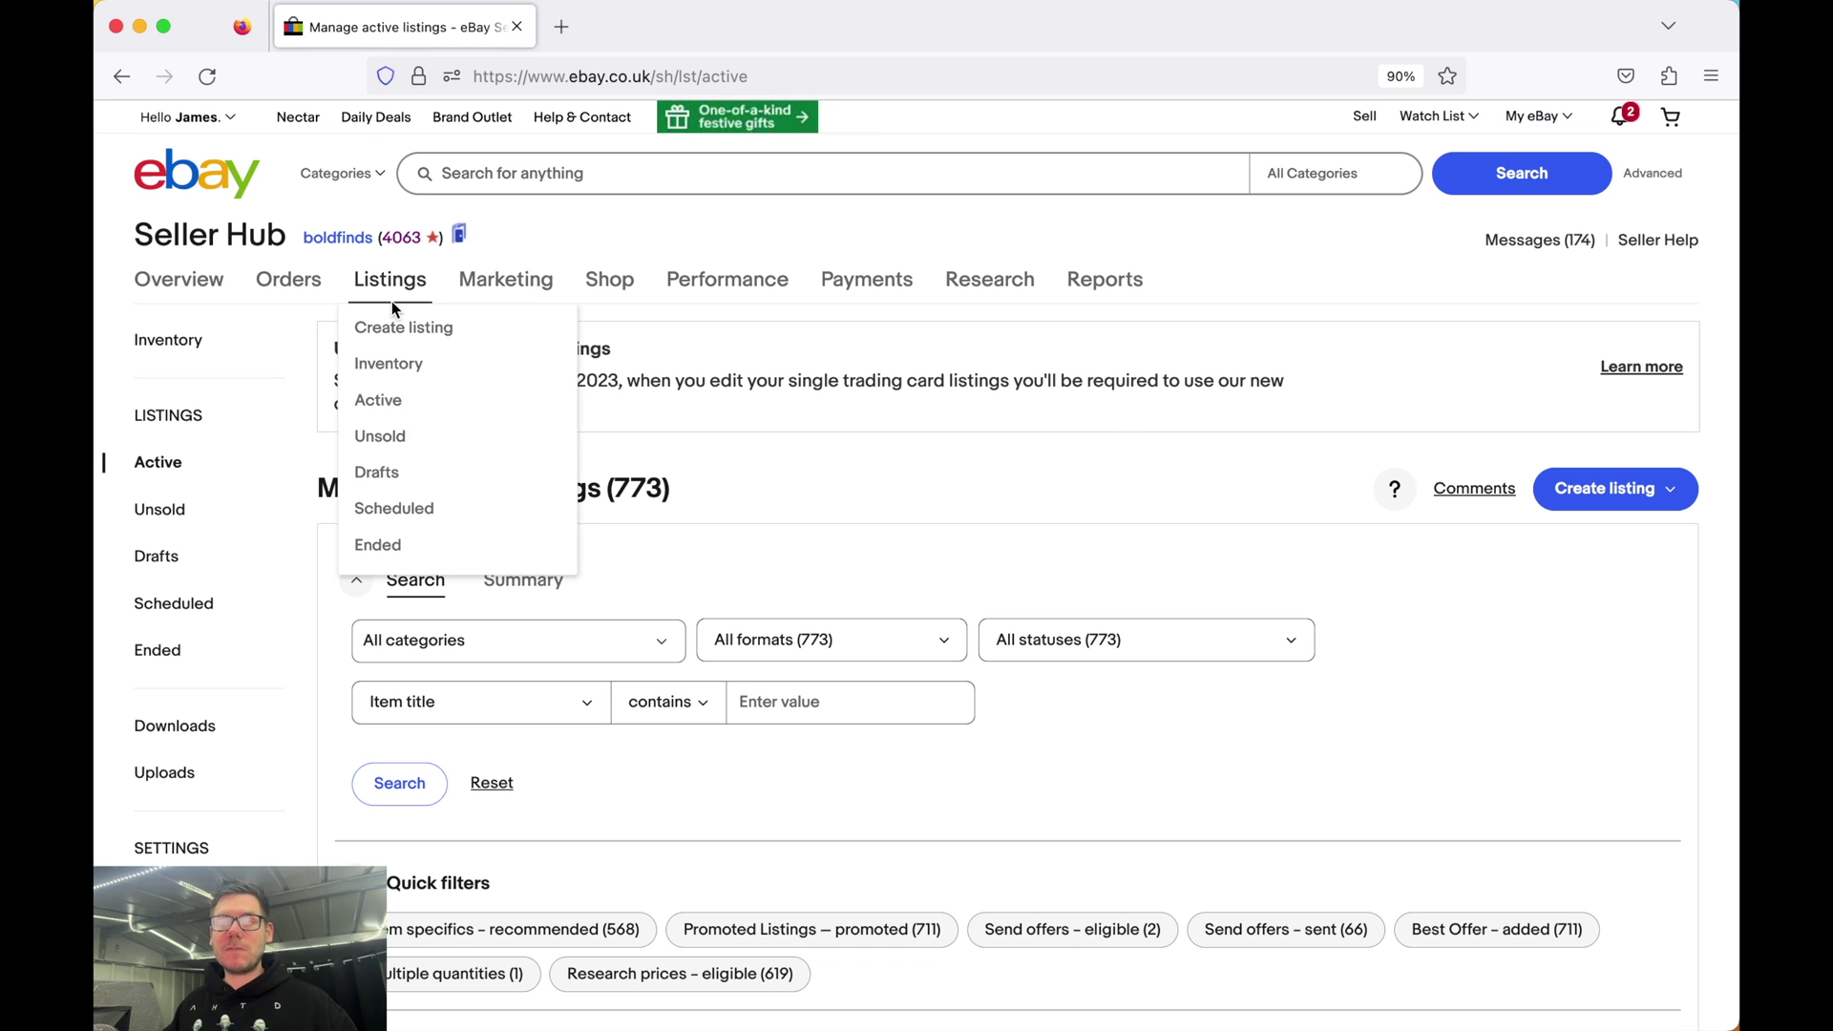
left_click(385, 287)
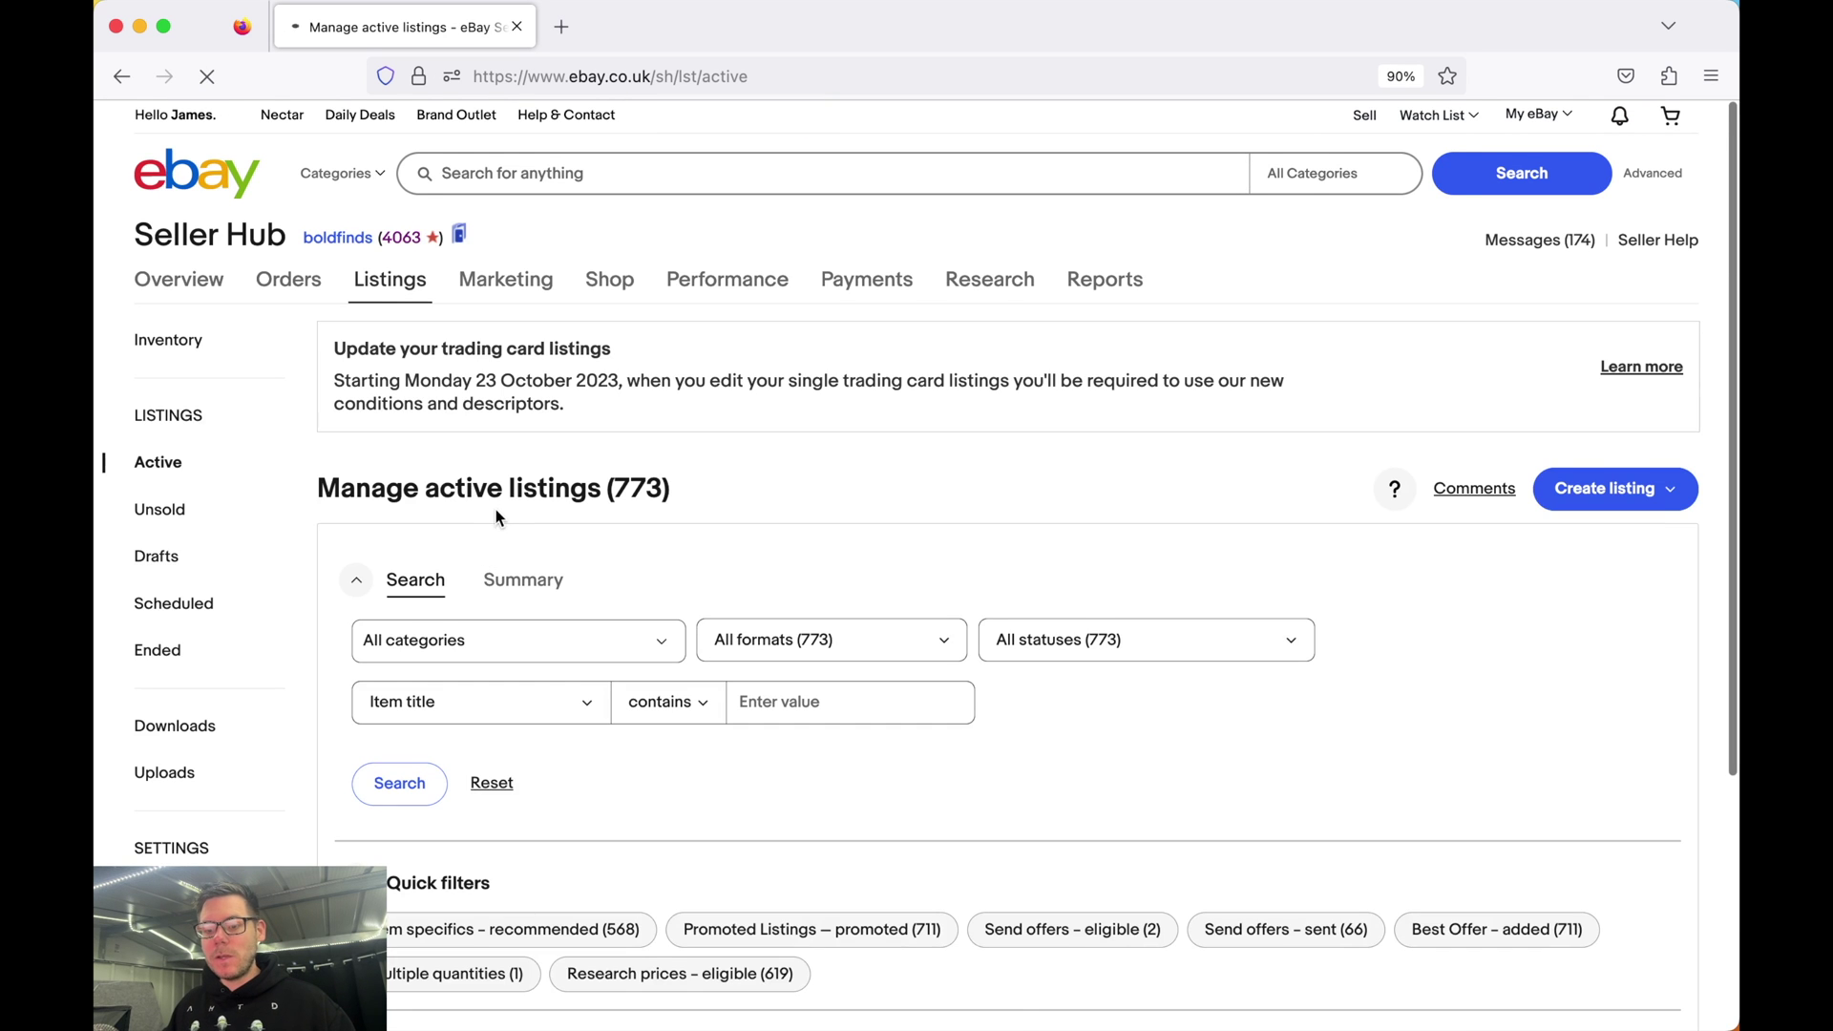
scroll(496, 512, "down", 2)
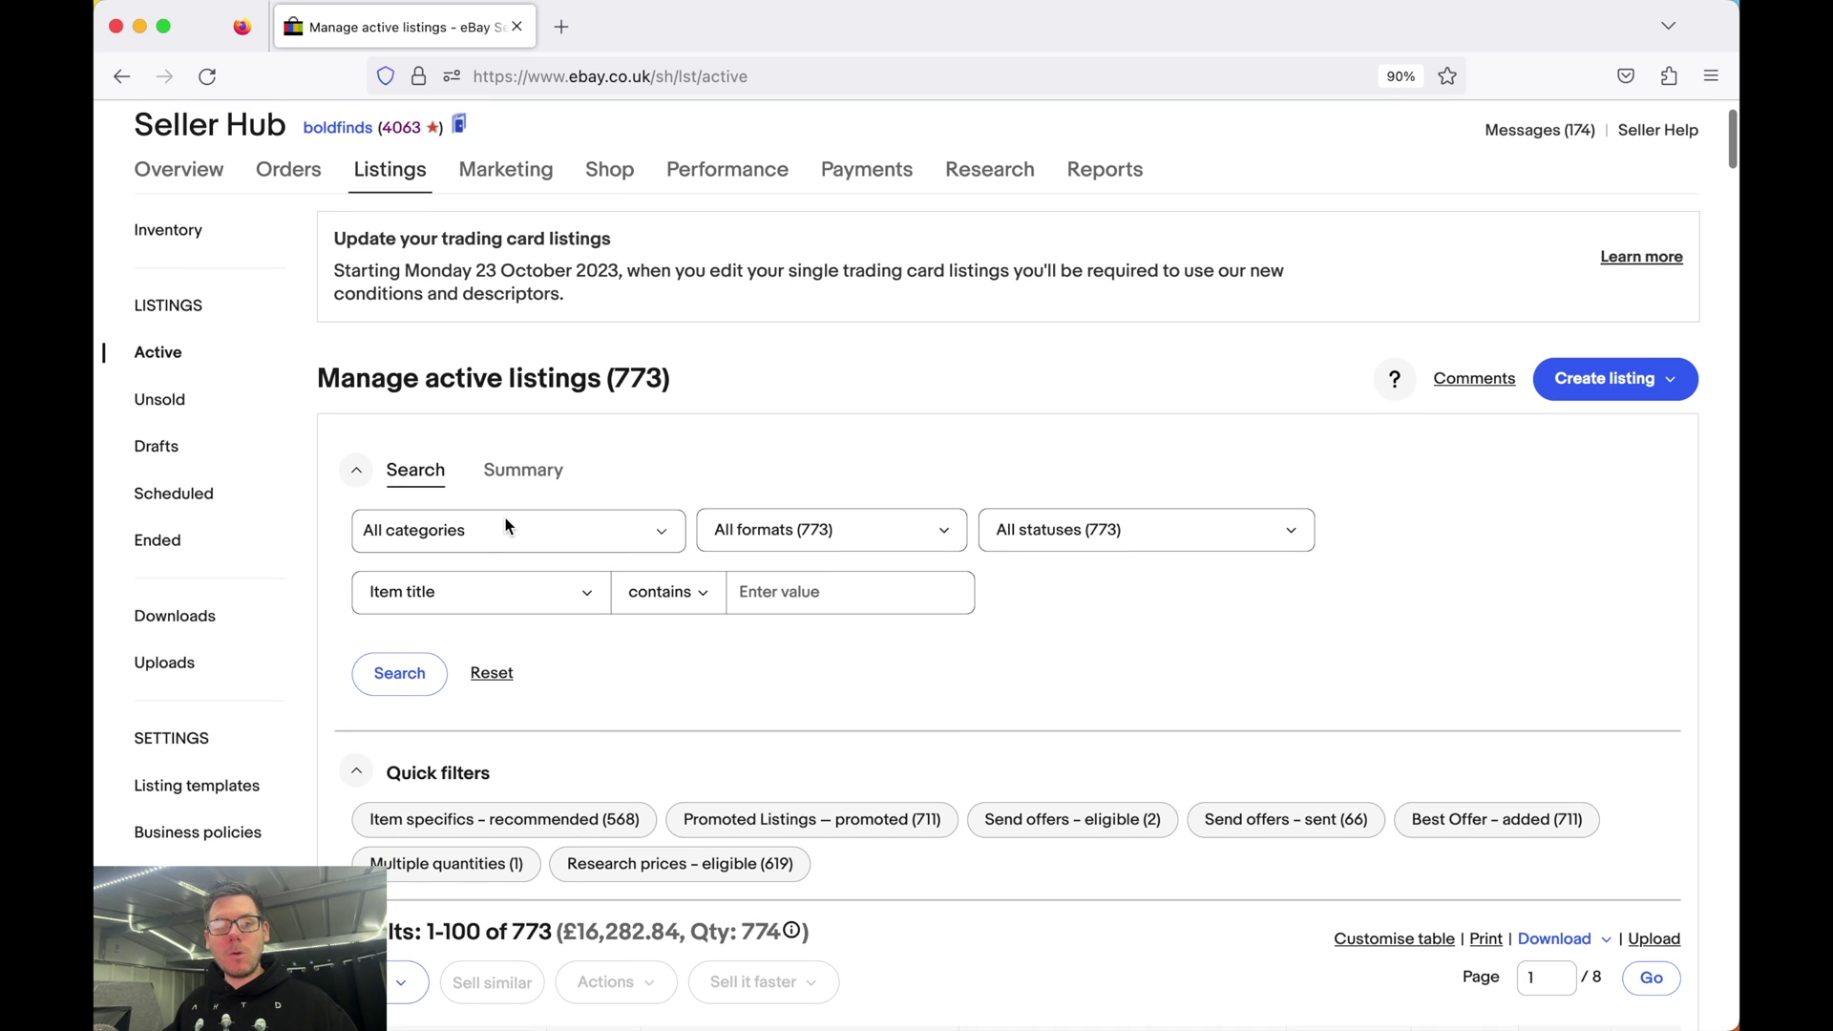
left_click(516, 532)
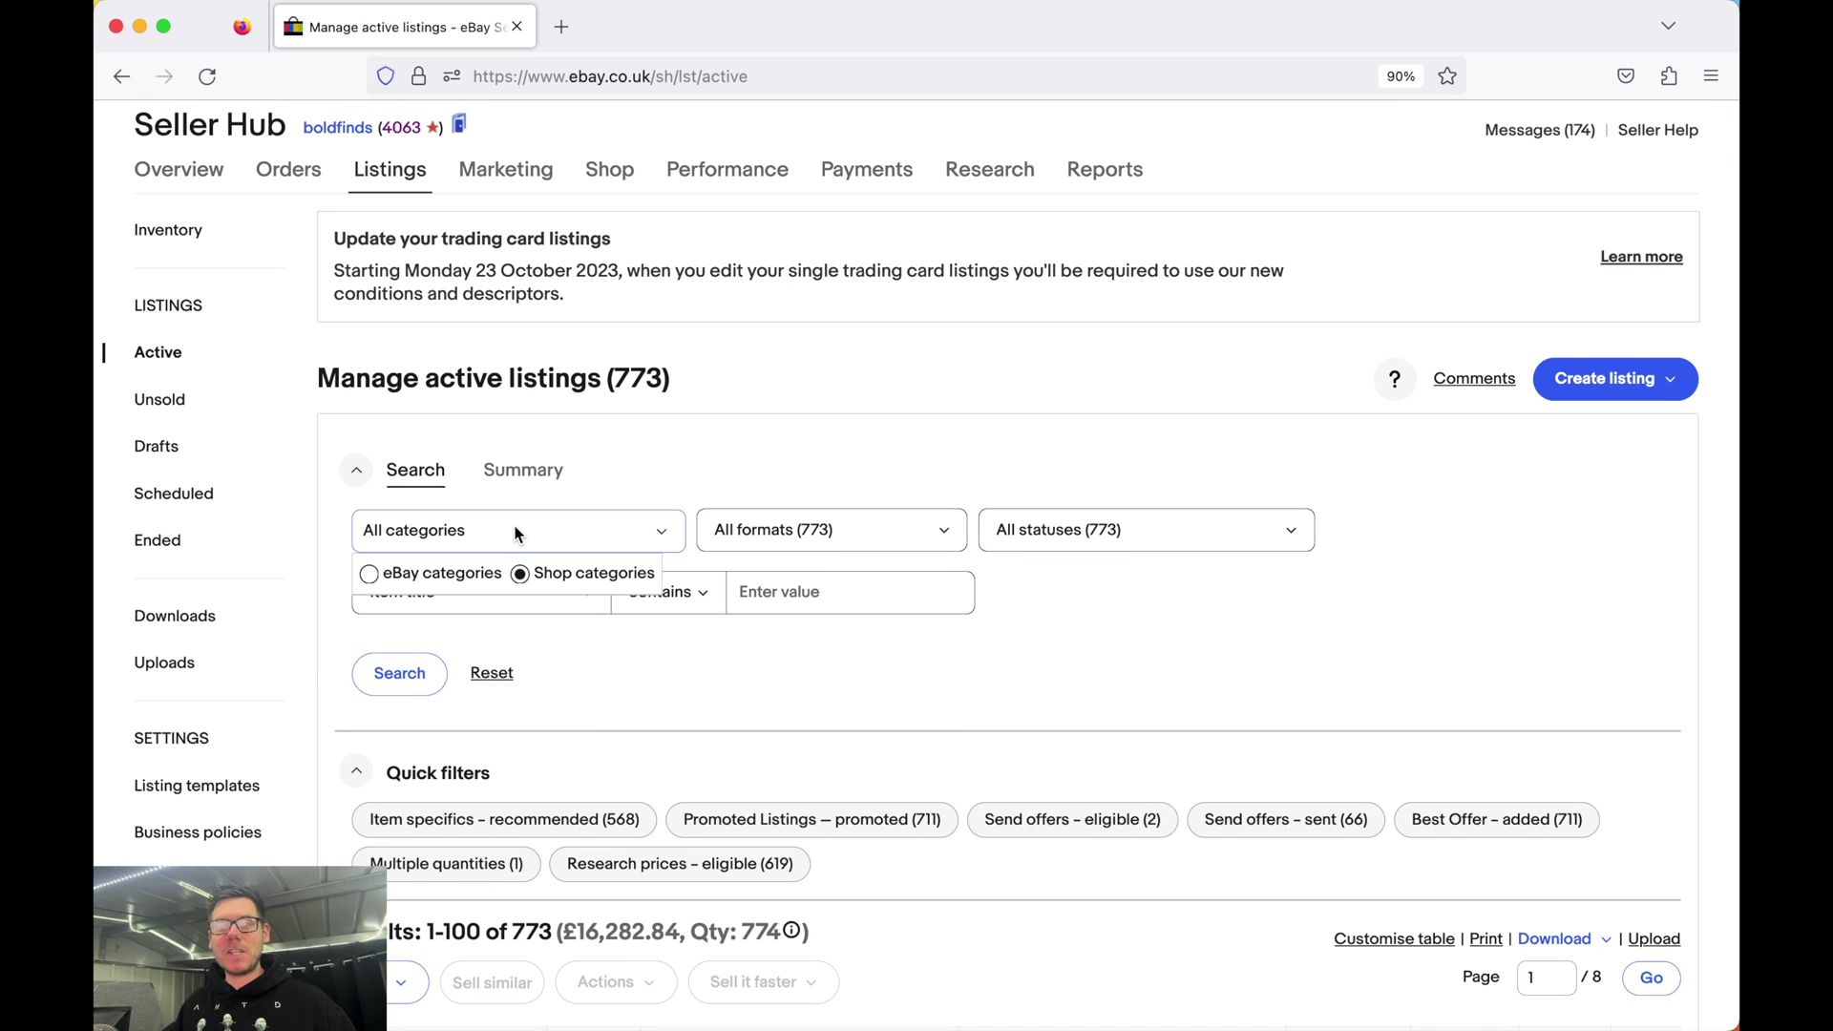
left_click(417, 574)
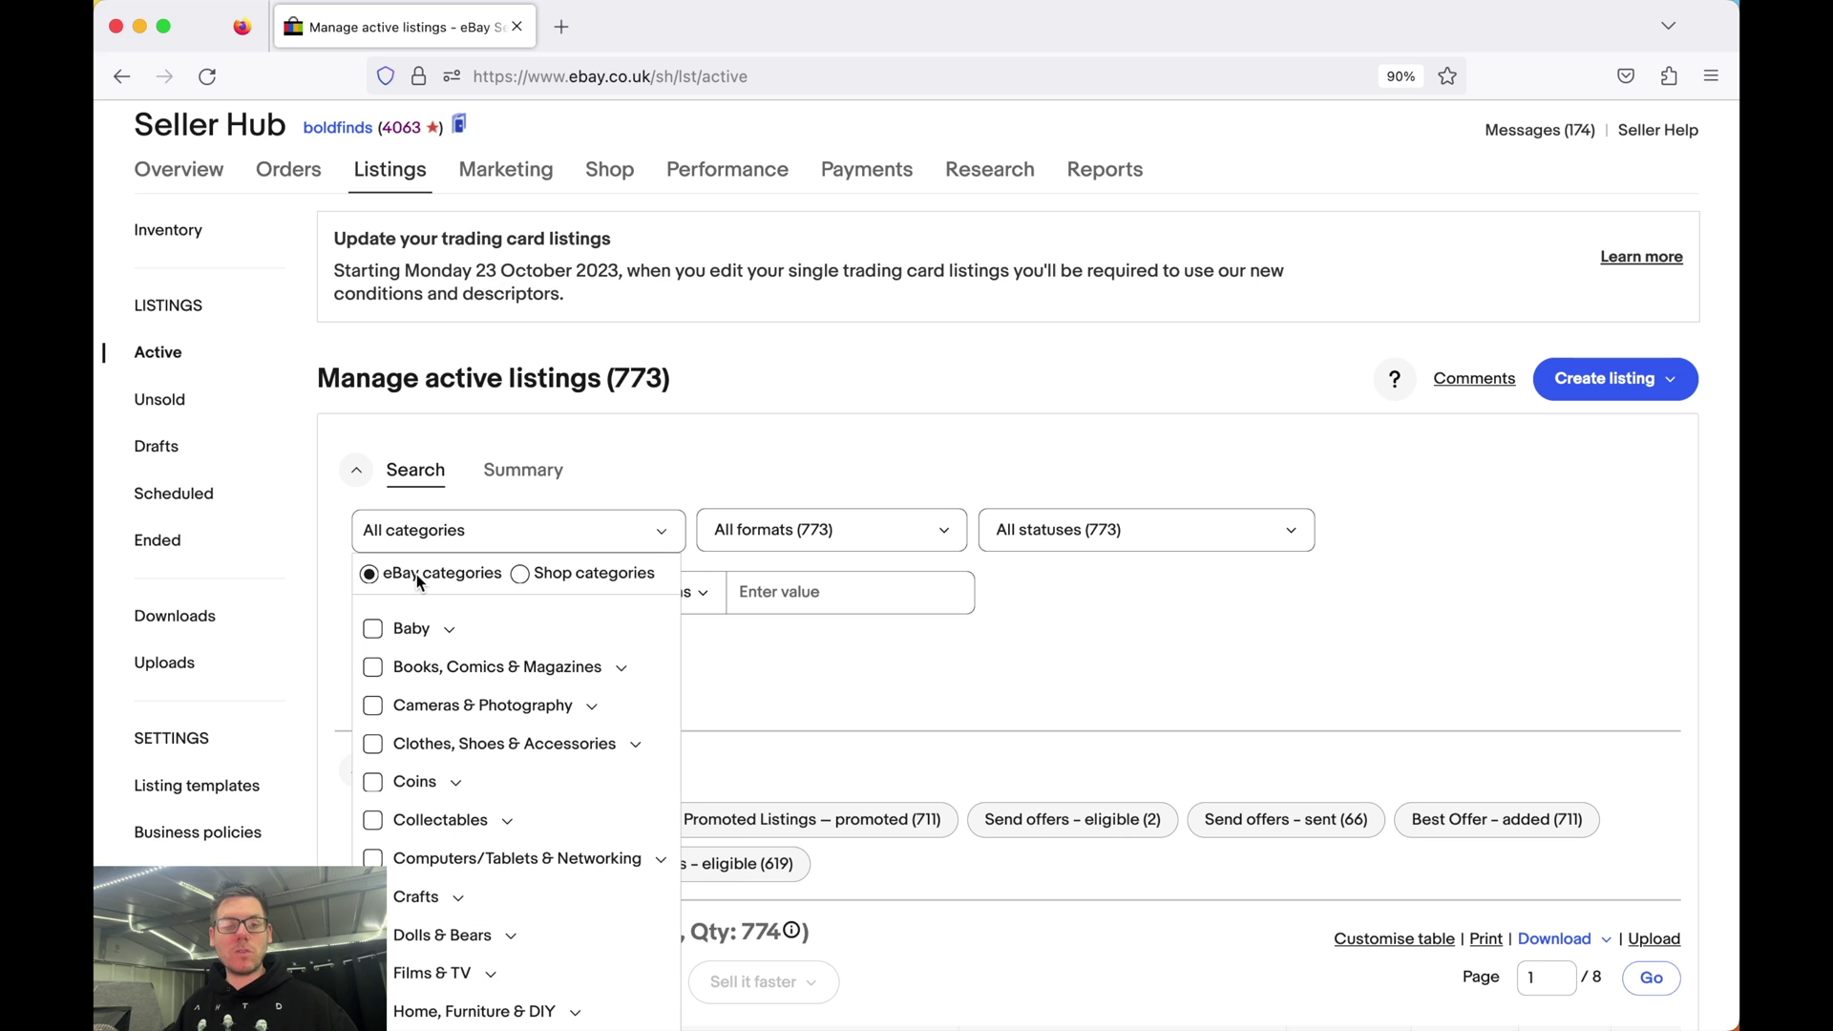
scroll(416, 574, "down", 1)
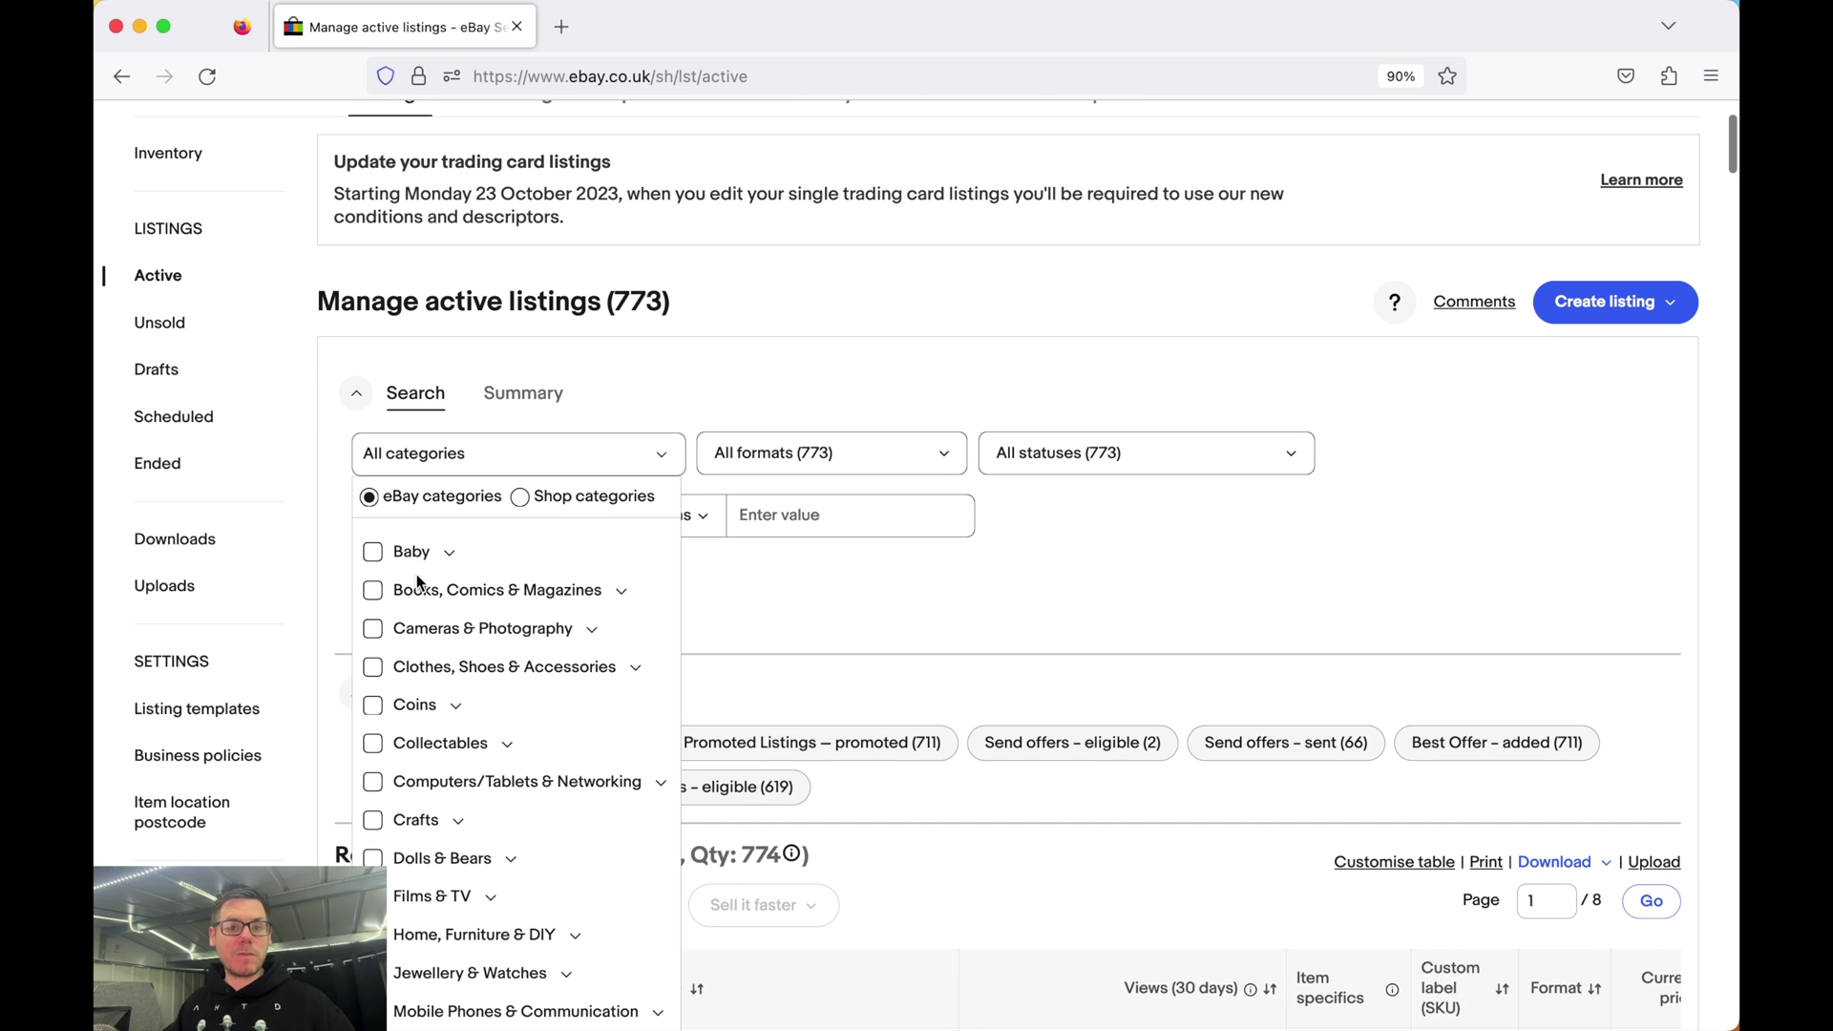
left_click(525, 460)
left_click(496, 462)
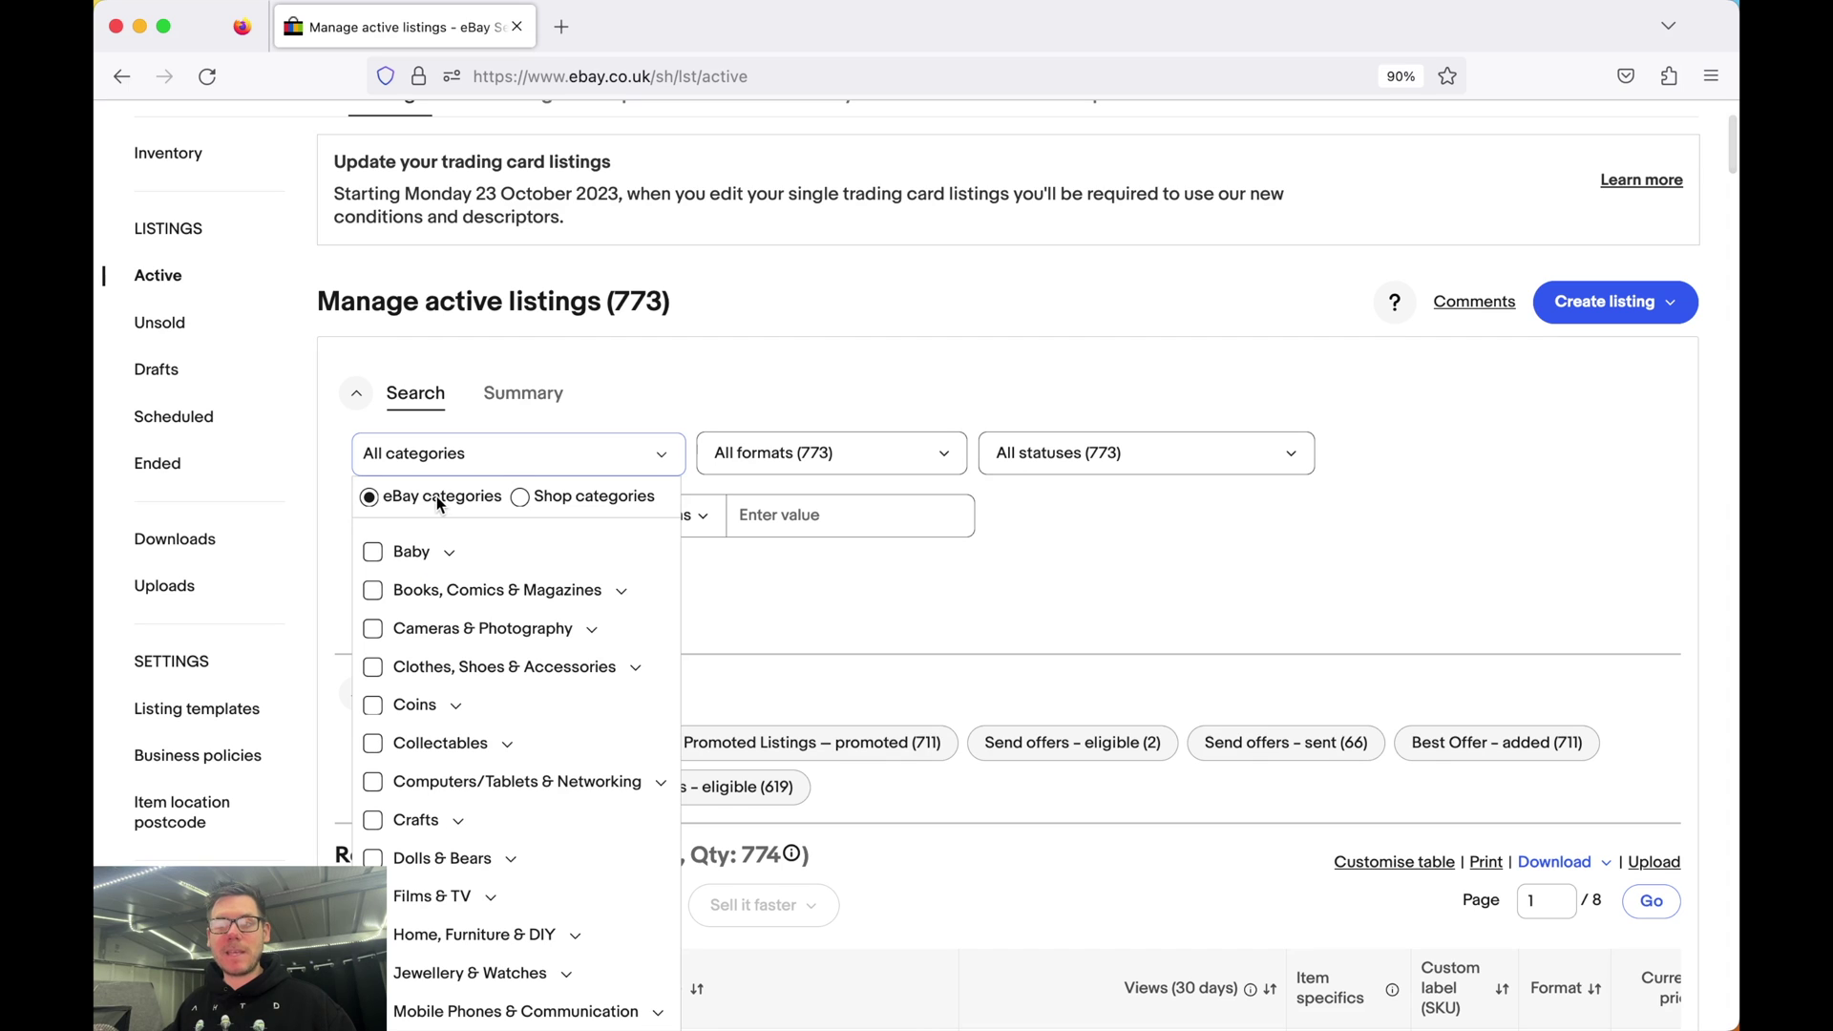
Step: Tick Baby, Books, Cameras, Coins, Collectables, Computers and Crafts categories
left_click(373, 551)
left_click(371, 591)
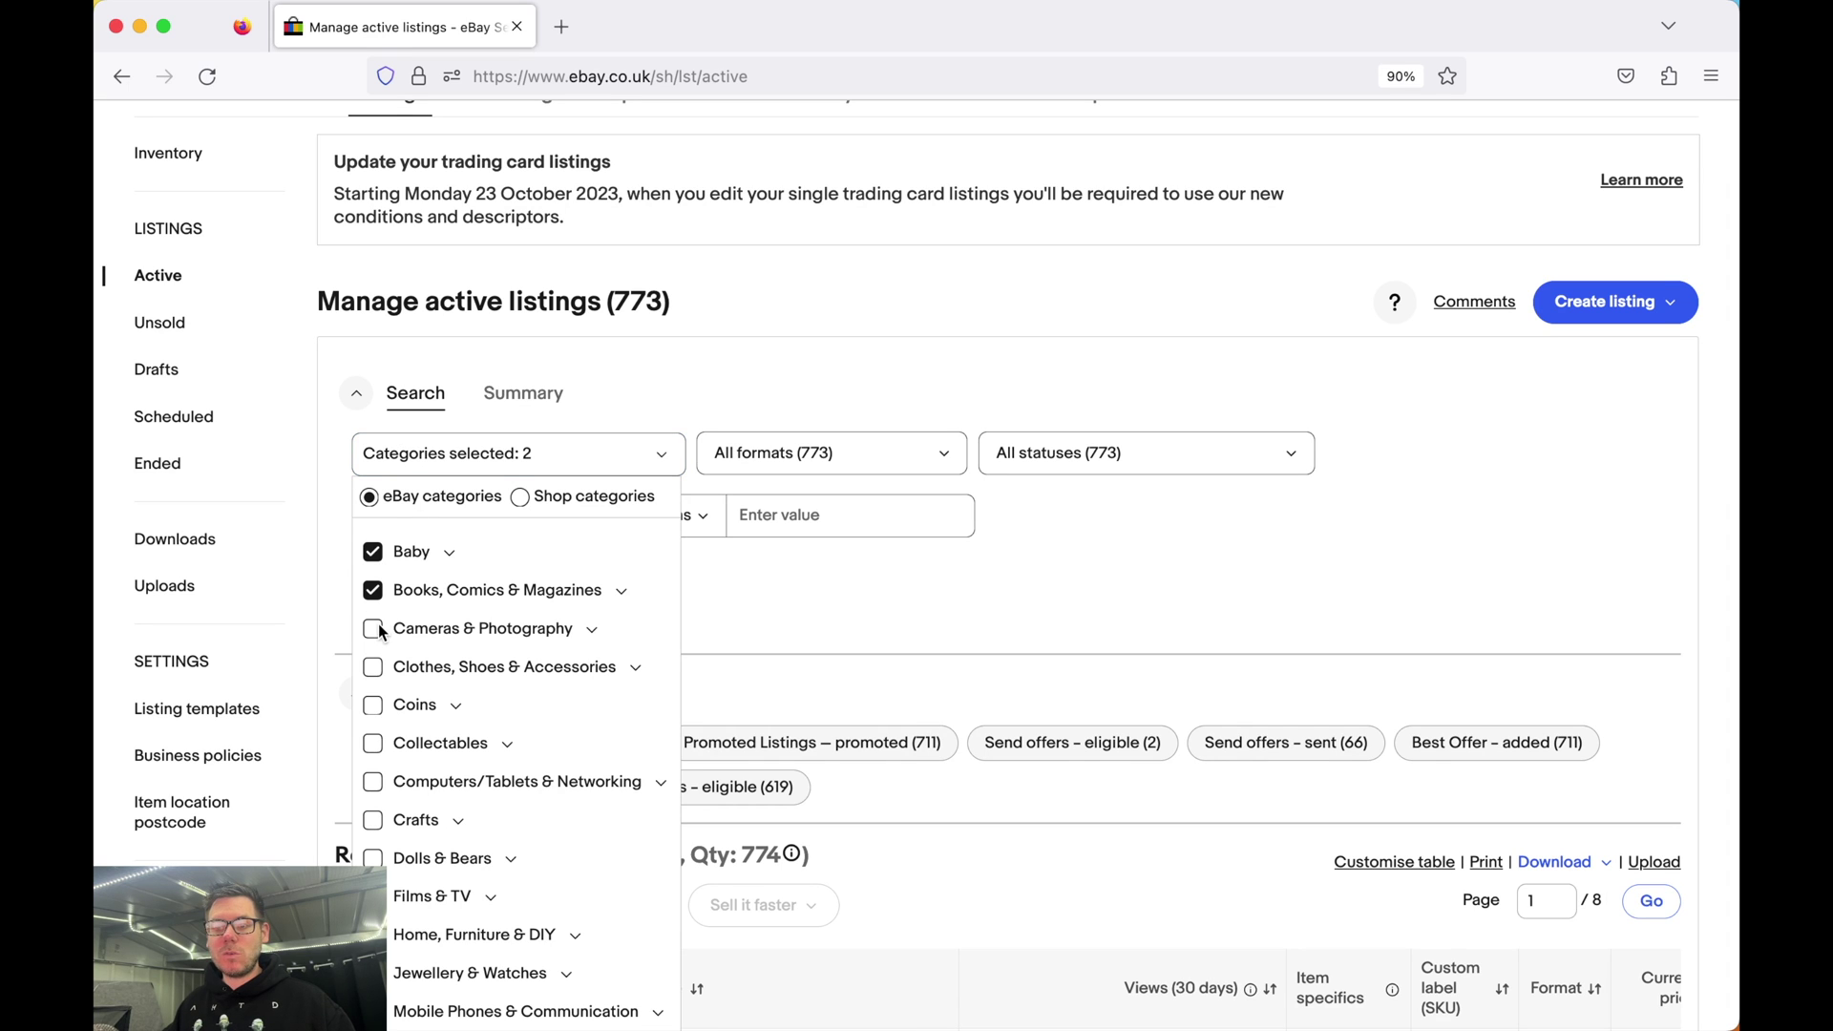
left_click(373, 628)
left_click(372, 705)
left_click(373, 743)
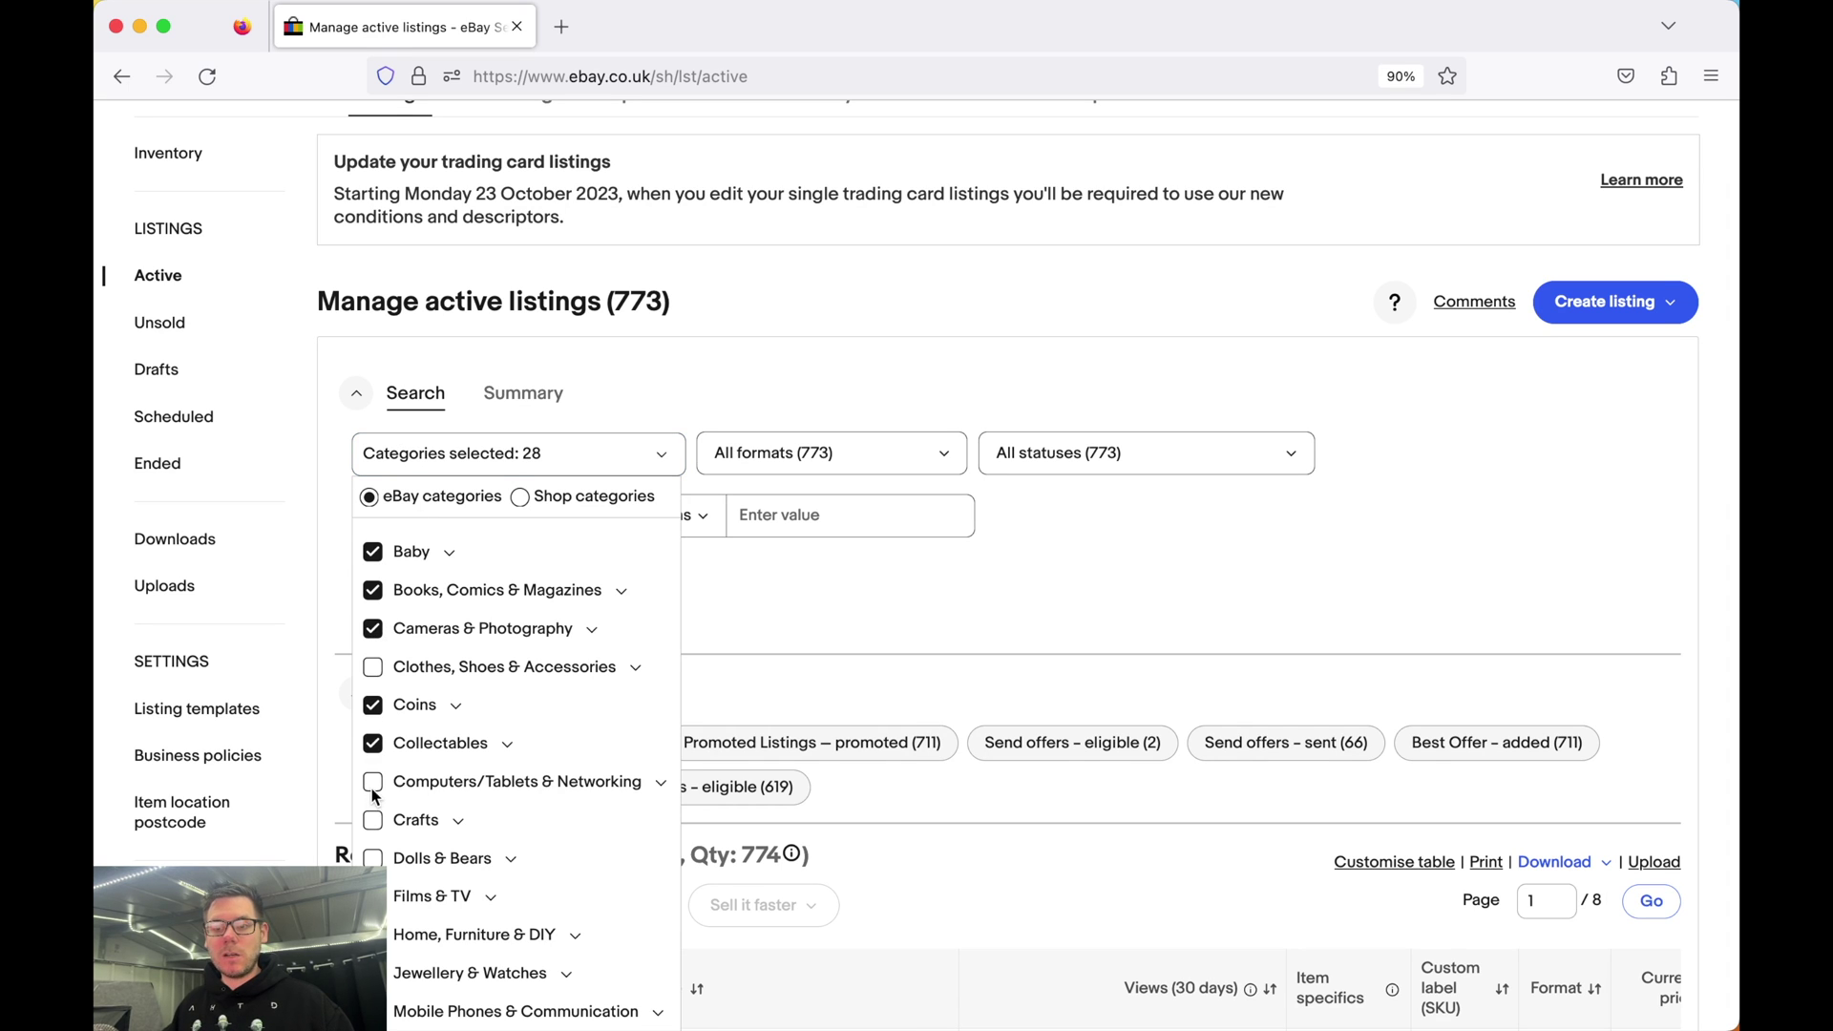
left_click(372, 783)
left_click(373, 821)
Step: Tick Dolls & Bears, Home, Jewellery, Mobile Phones, Music, Sound & Vision, Toys, Vehicle Parts, Video Games
scroll(374, 821, "down", 2)
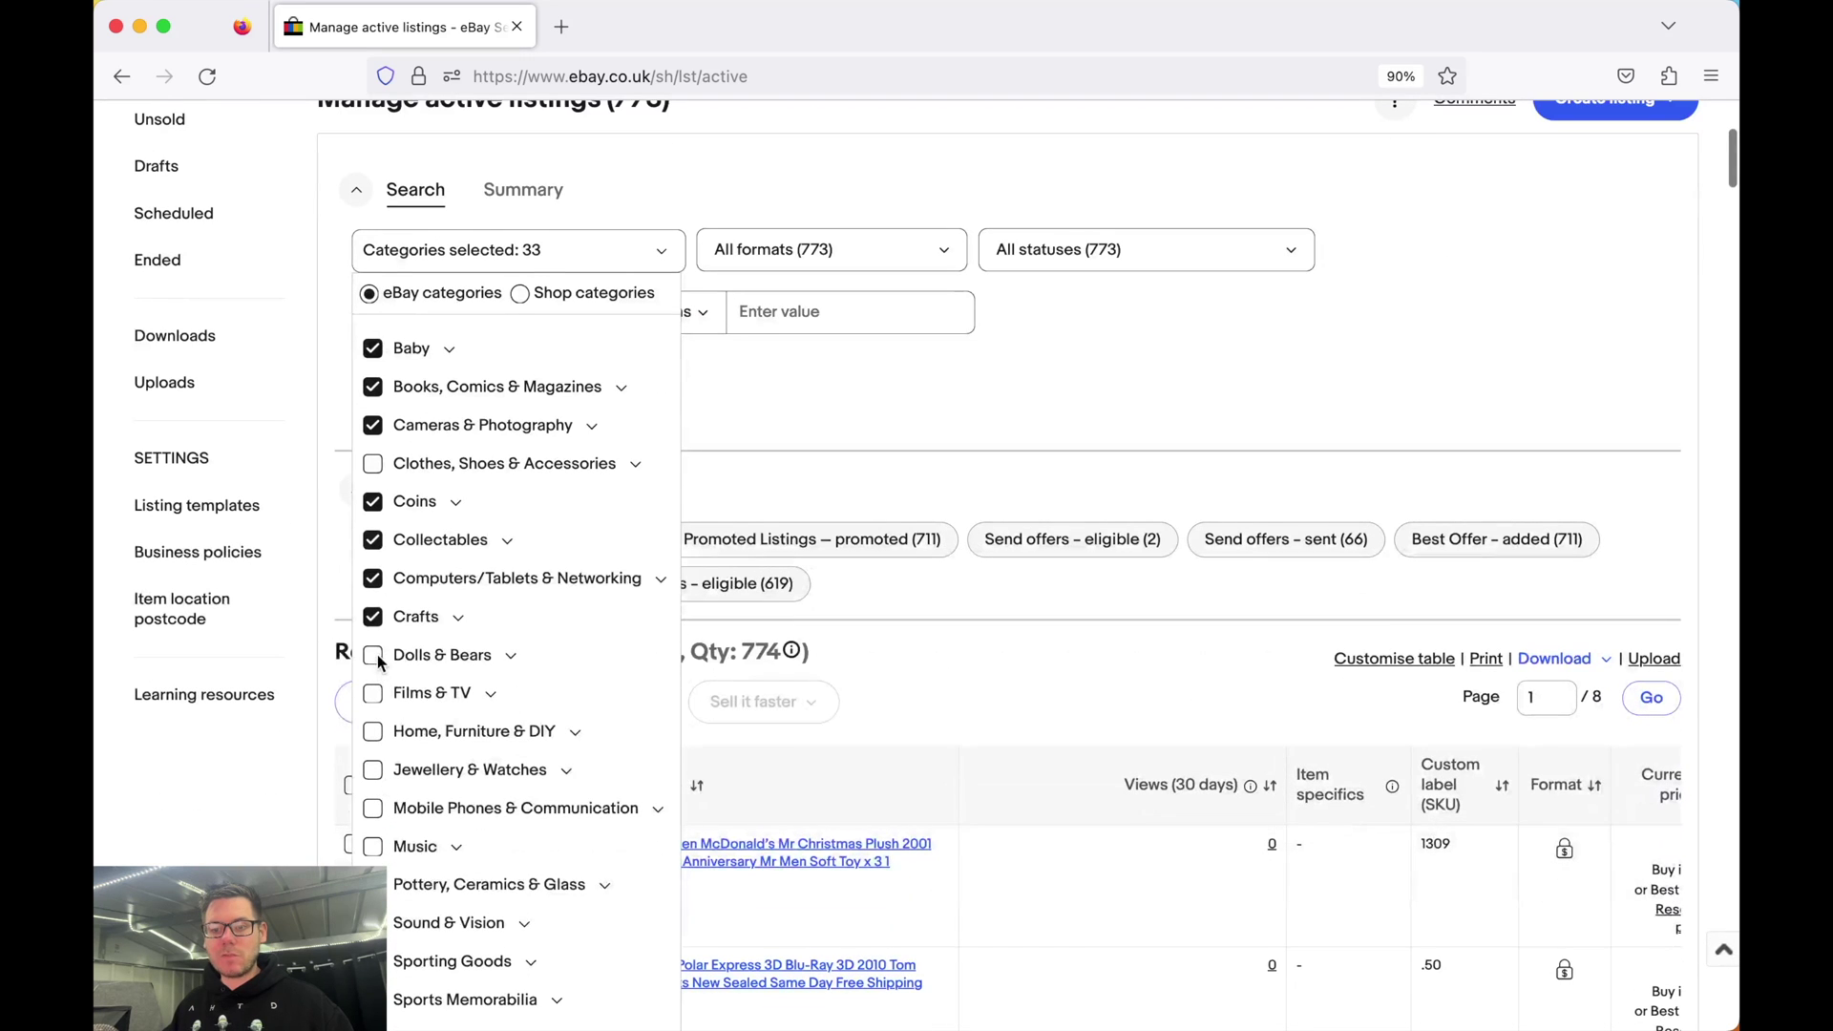
left_click(373, 655)
left_click(373, 731)
left_click(373, 769)
left_click(373, 808)
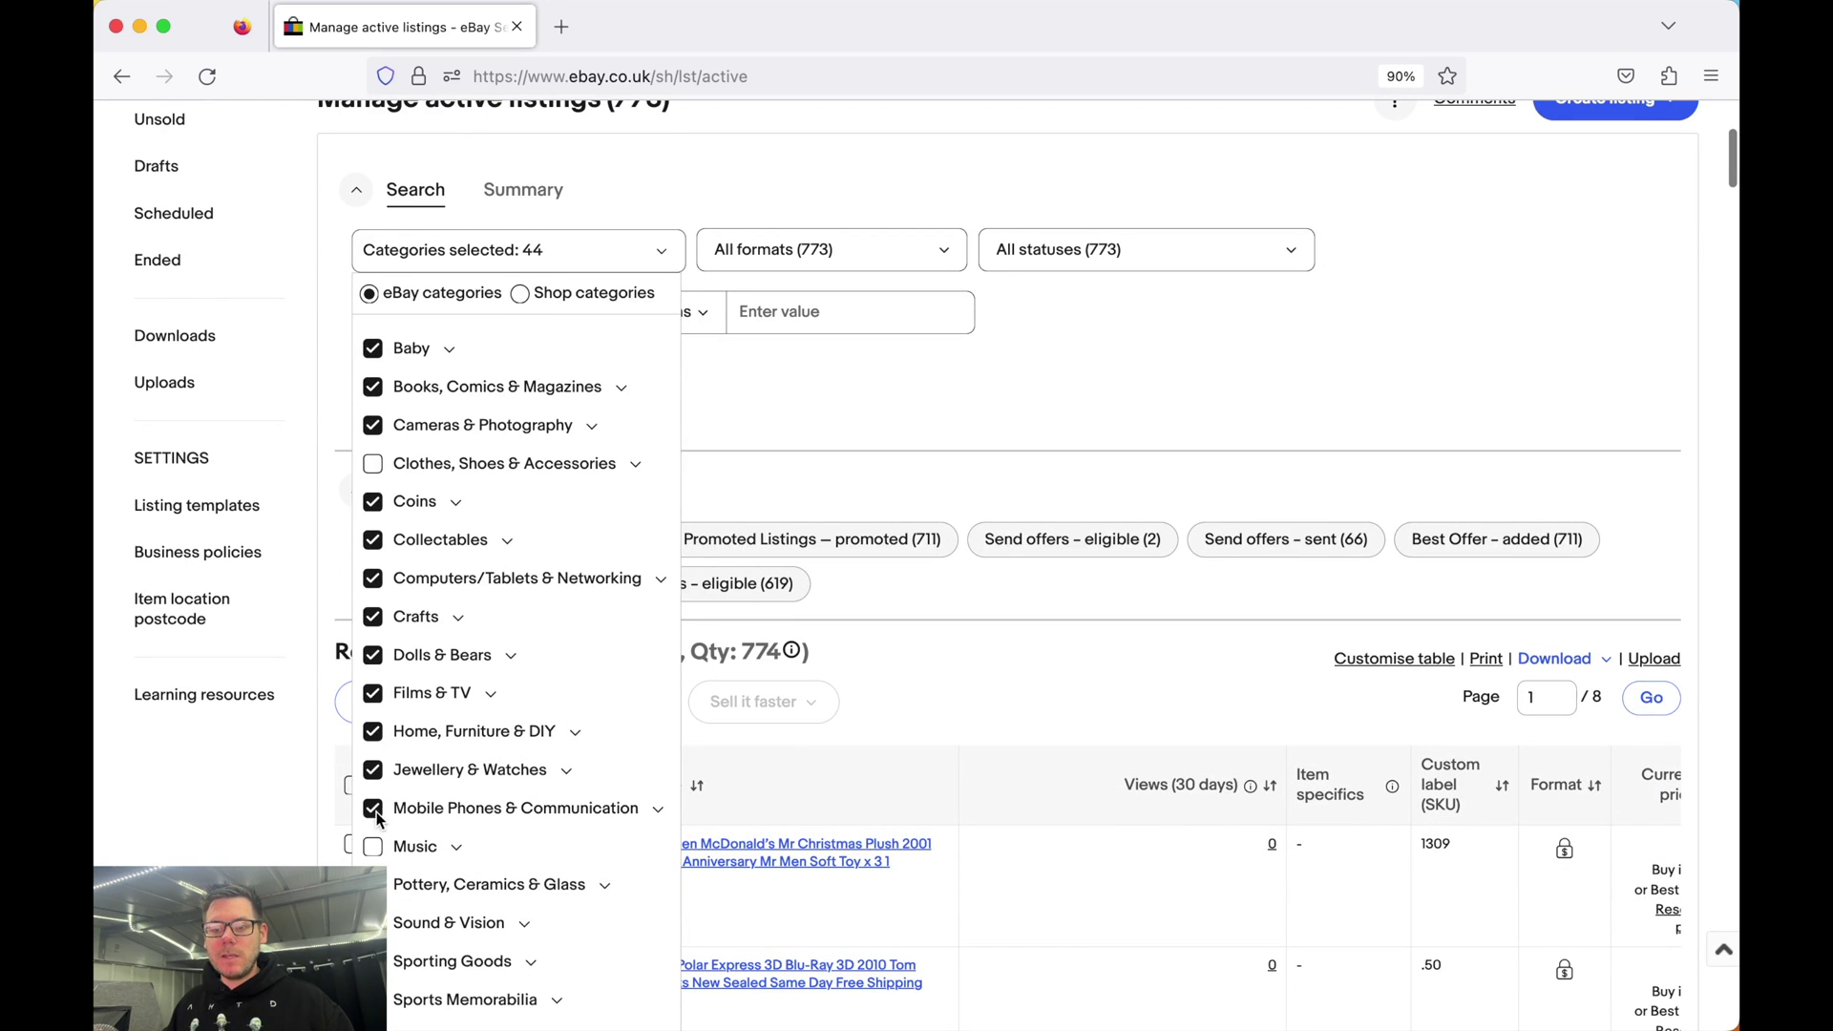
left_click(373, 847)
left_click(373, 923)
scroll(458, 763, "down", 5)
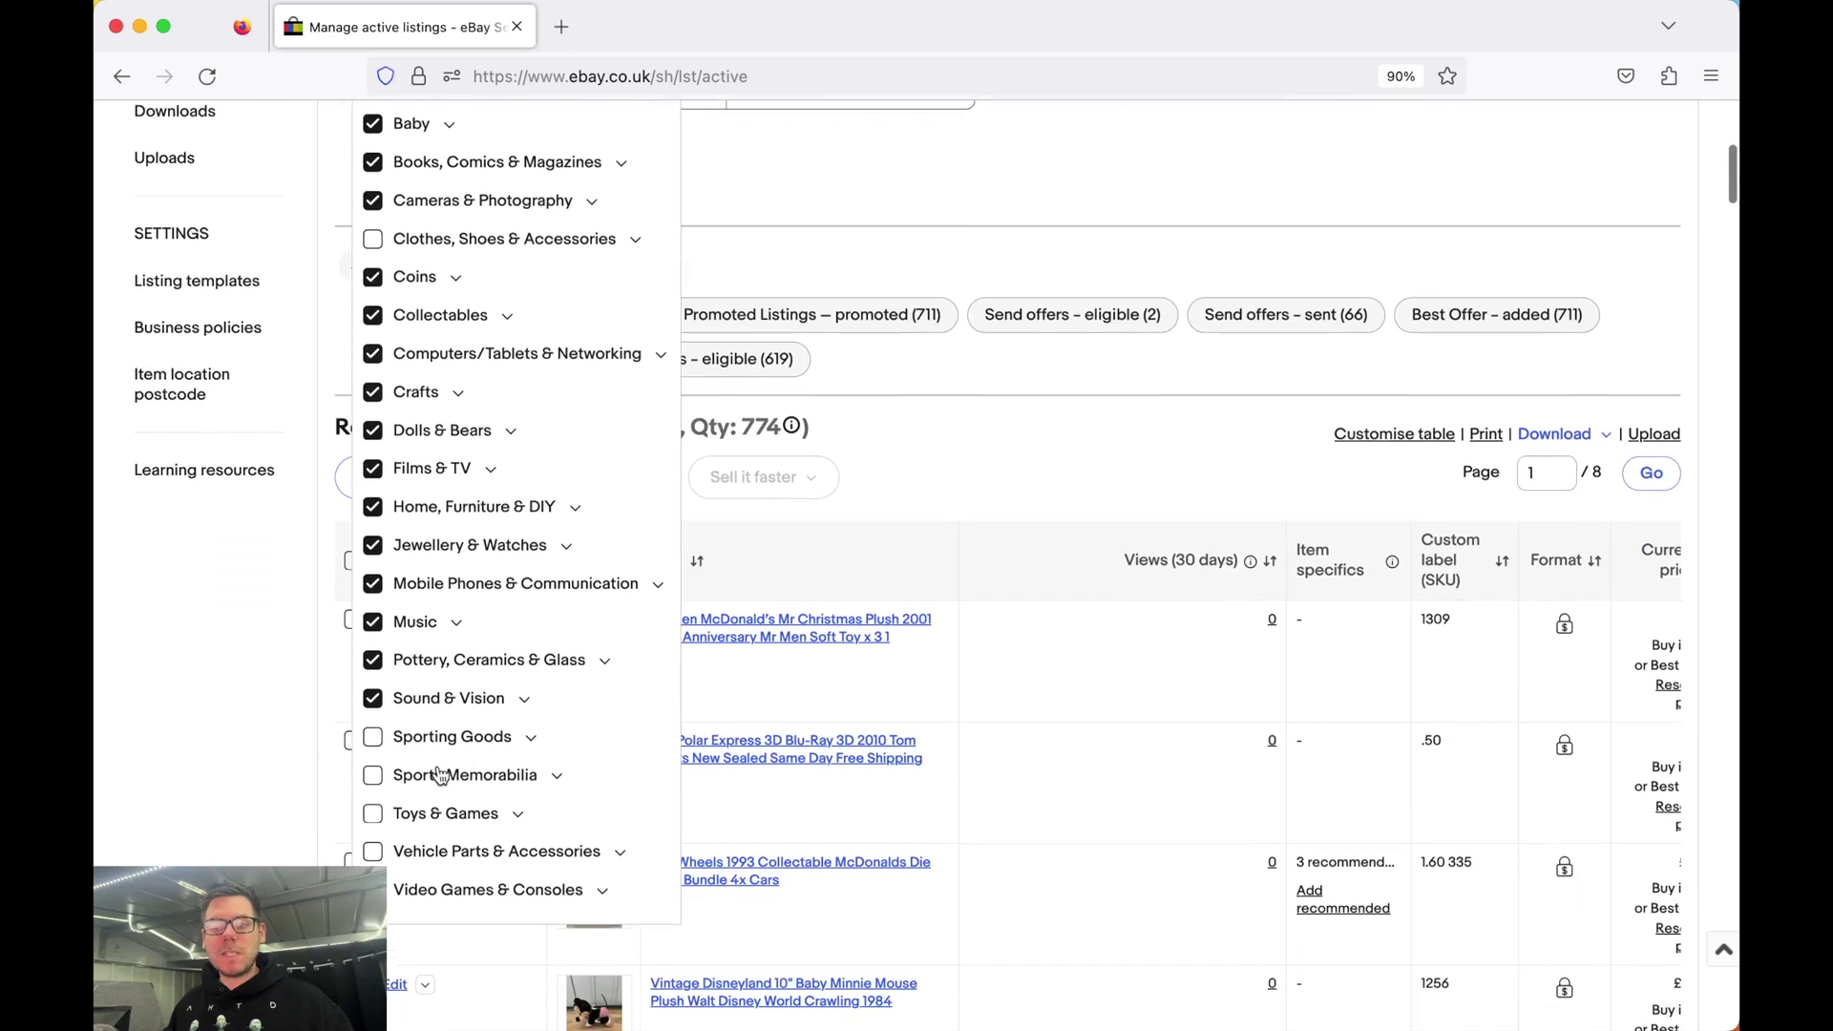
left_click(374, 780)
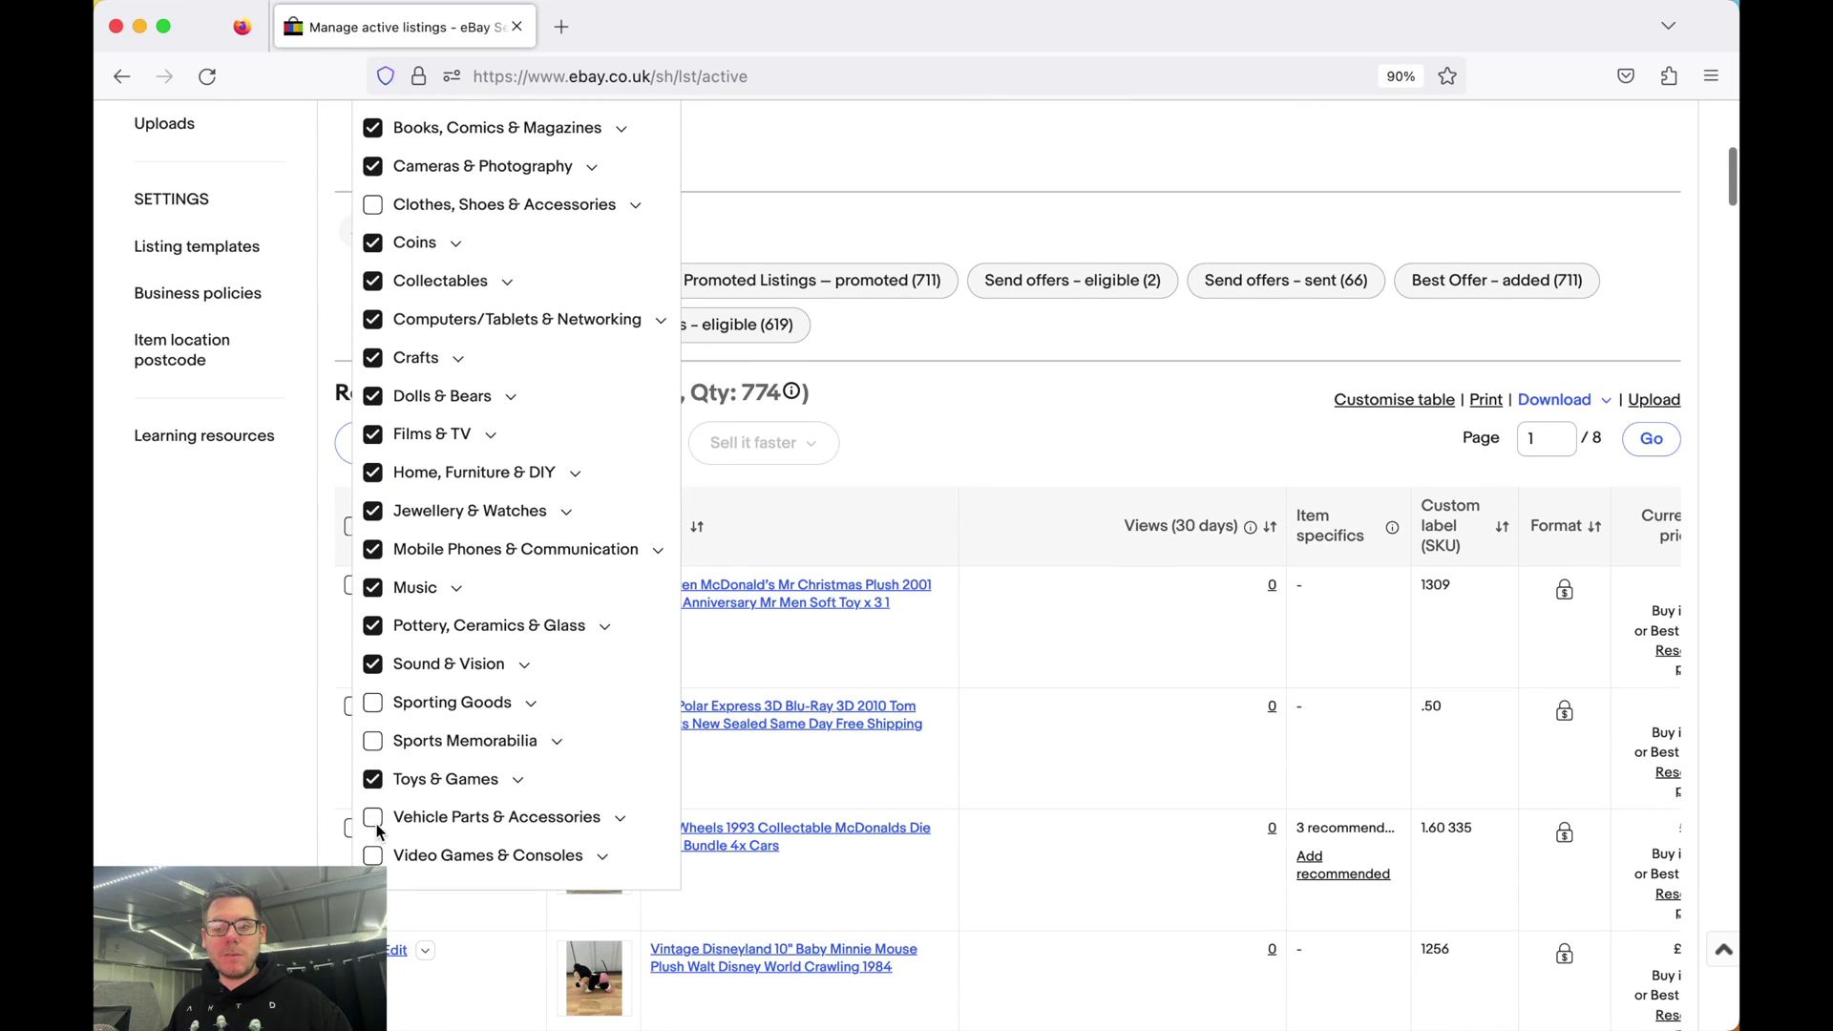
left_click(373, 818)
left_click(373, 856)
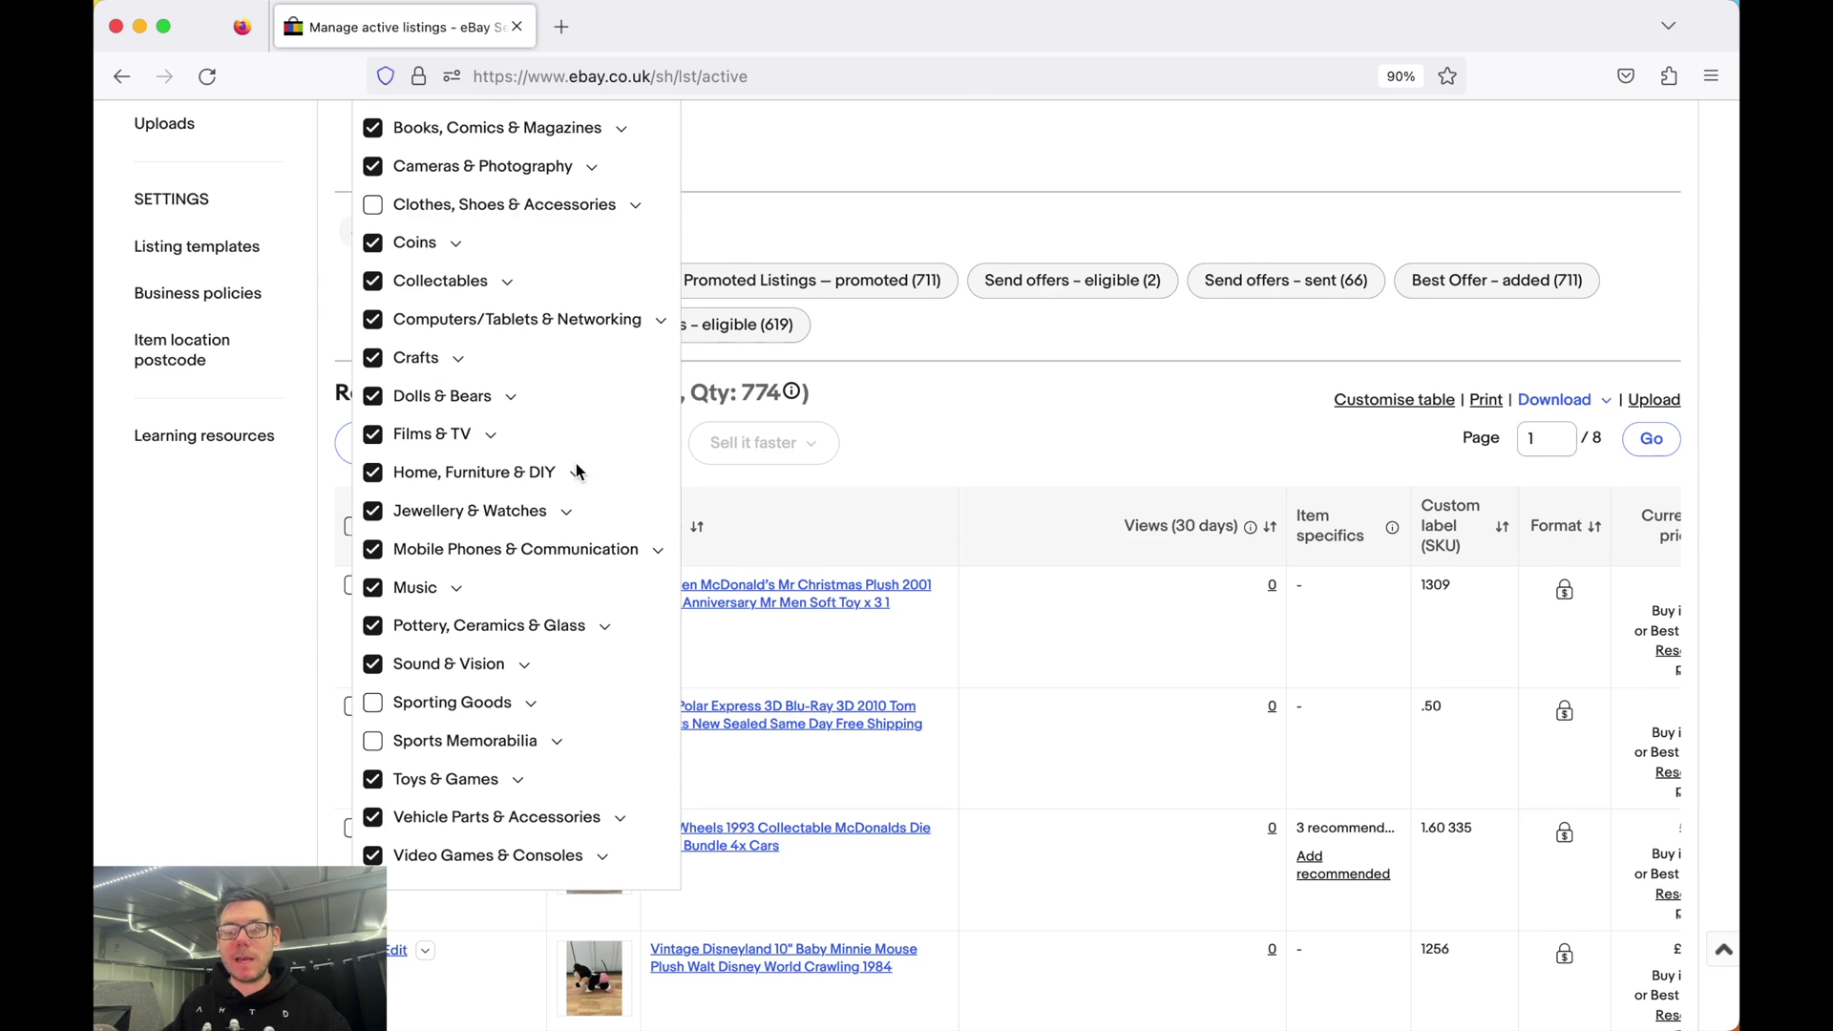
Step: Close the category list with Clothes, Sporting Goods and Sports Memorabilia left unticked
scroll(857, 324, "up", 2)
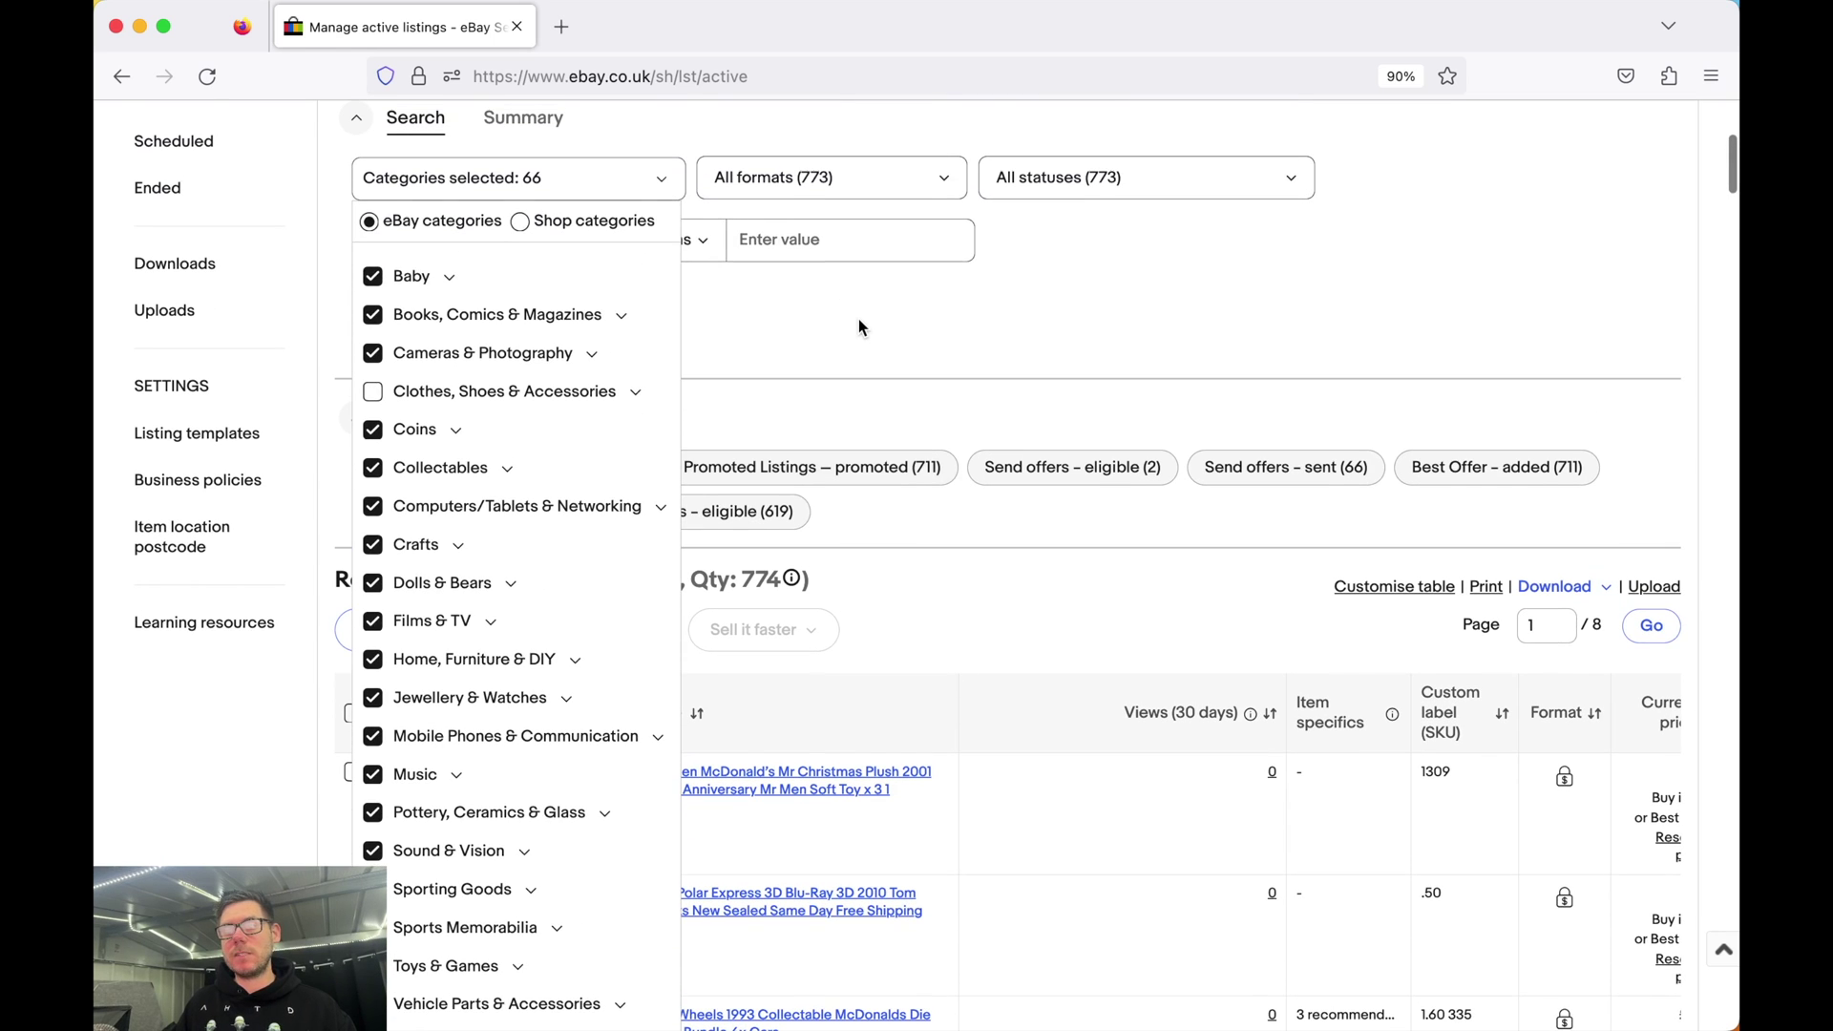
left_click(860, 326)
scroll(599, 424, "up", 3)
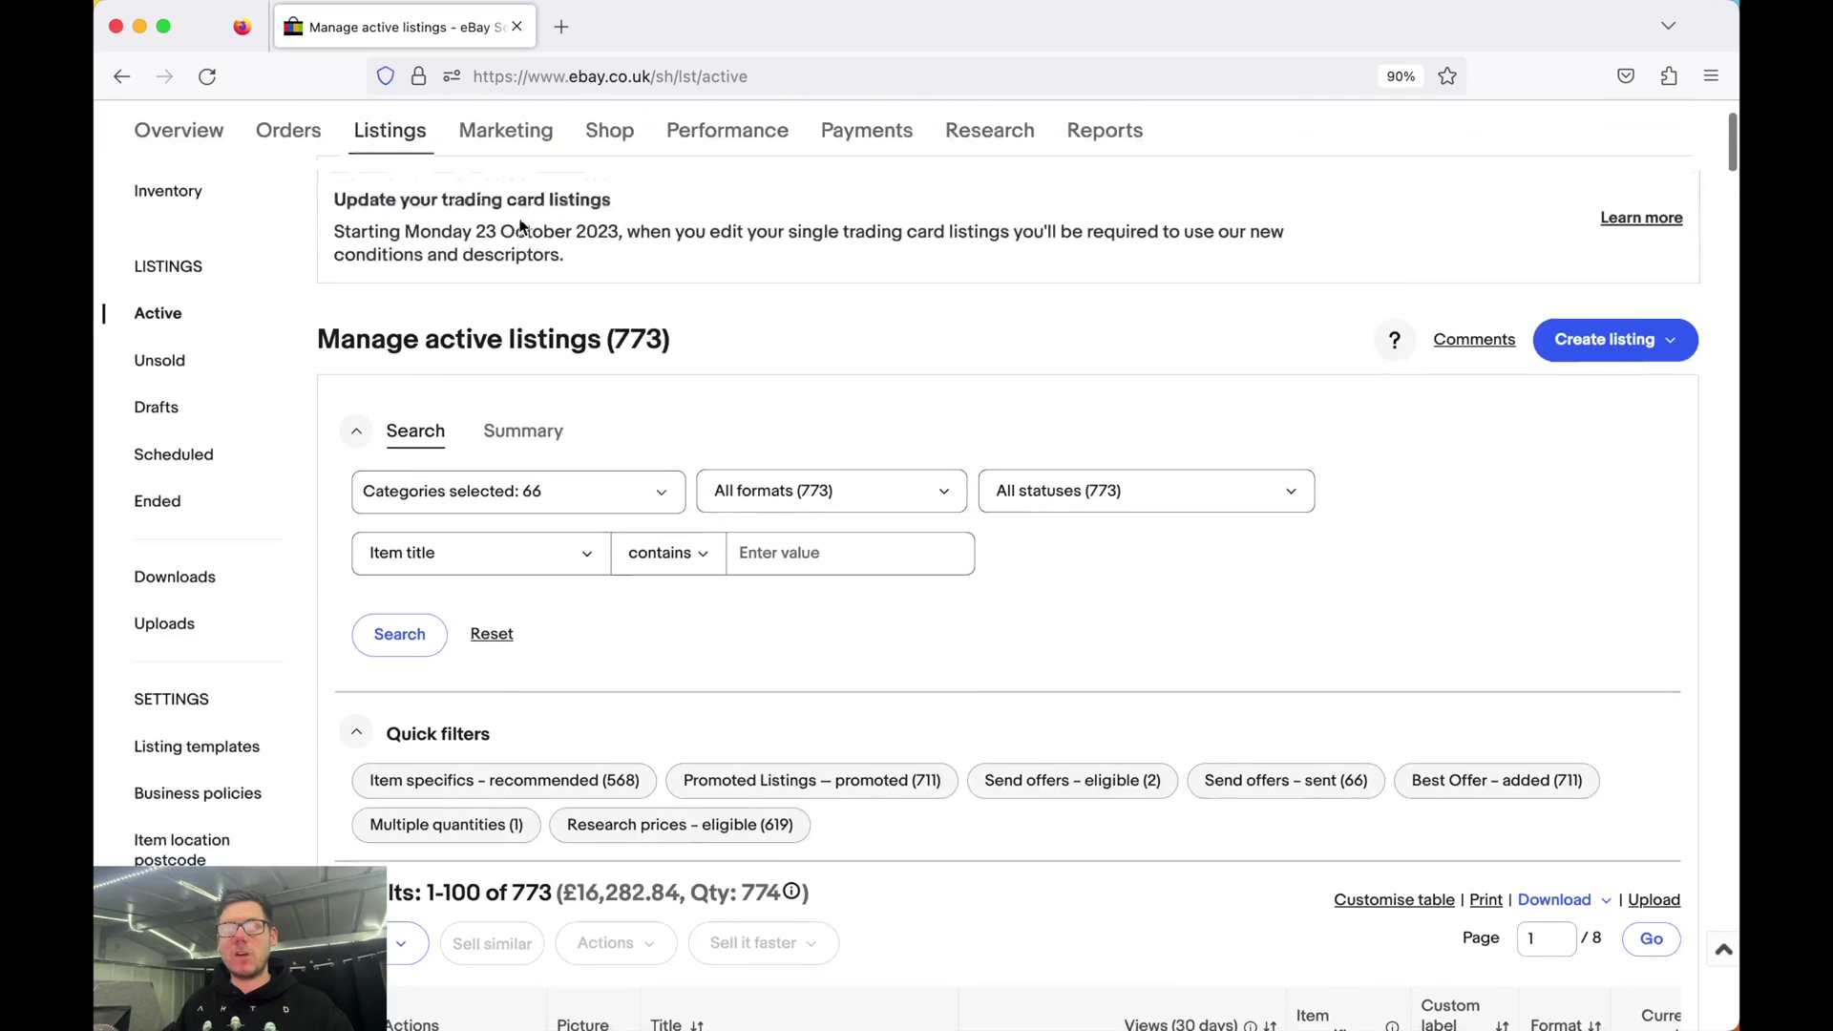
scroll(600, 424, "down", 1)
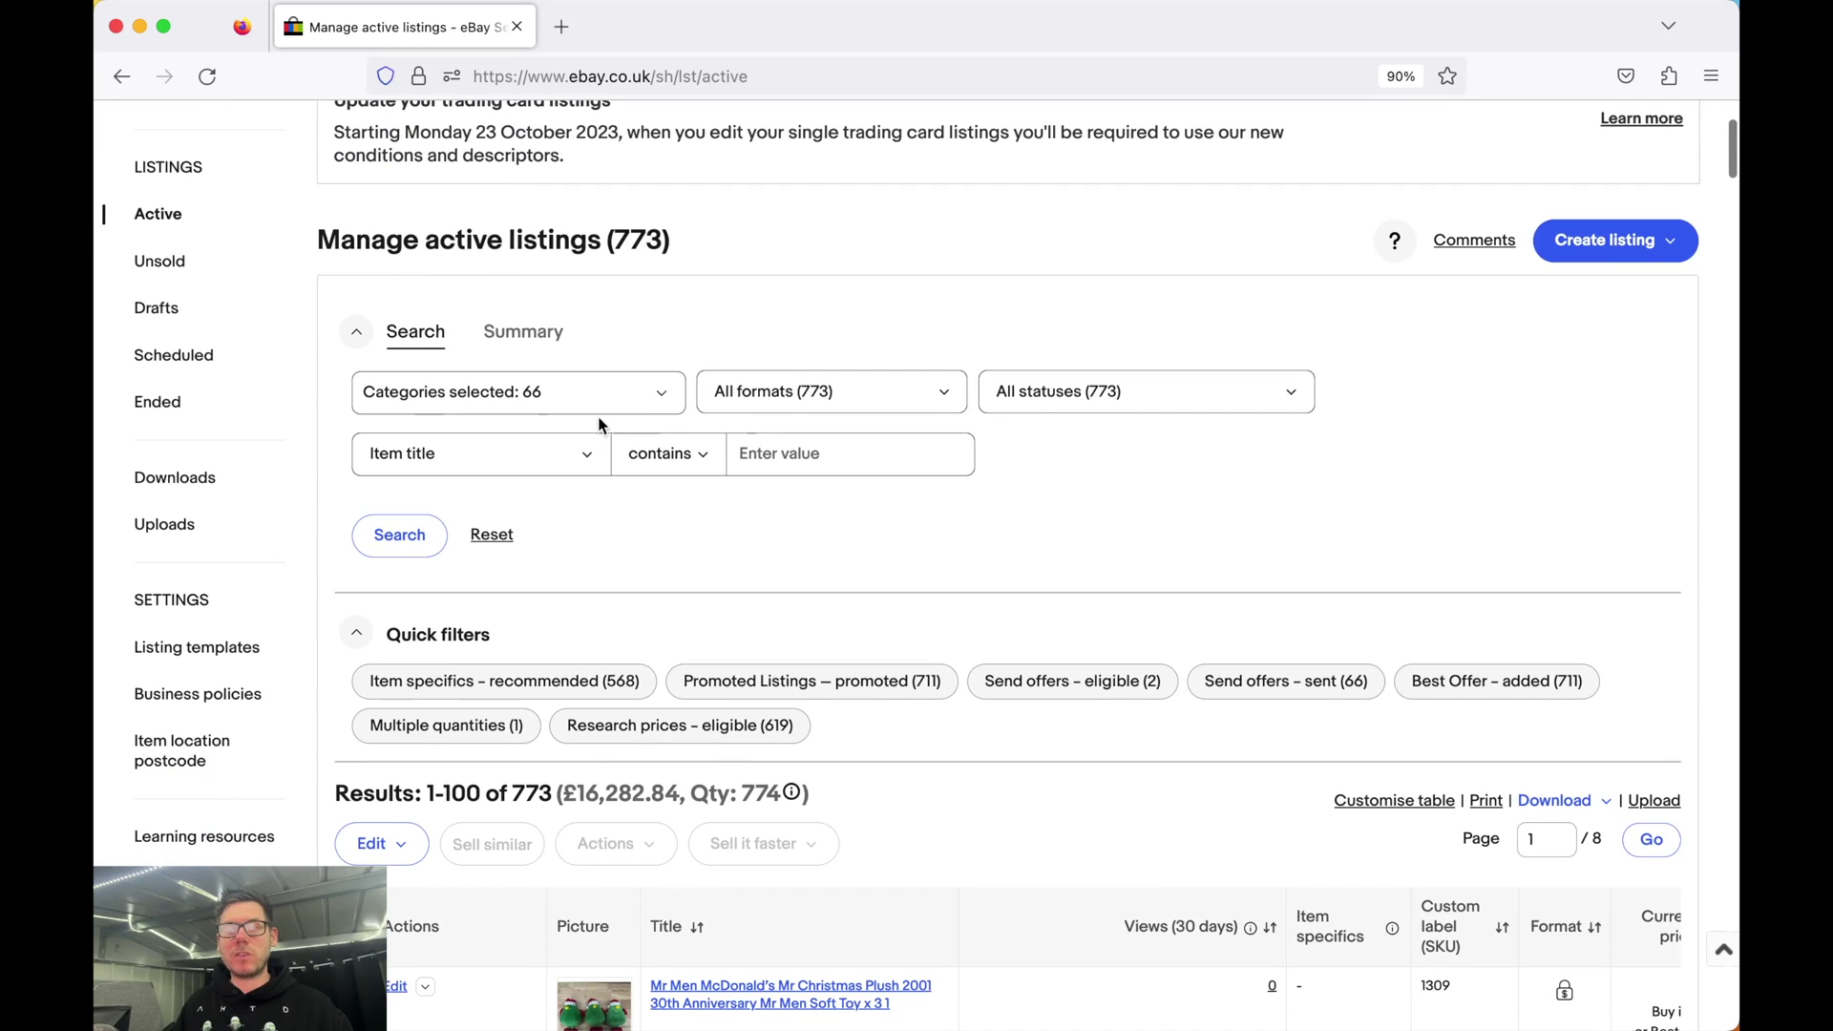
Step: Apply the category filter and limit the listings to Buy it now format
left_click(417, 543)
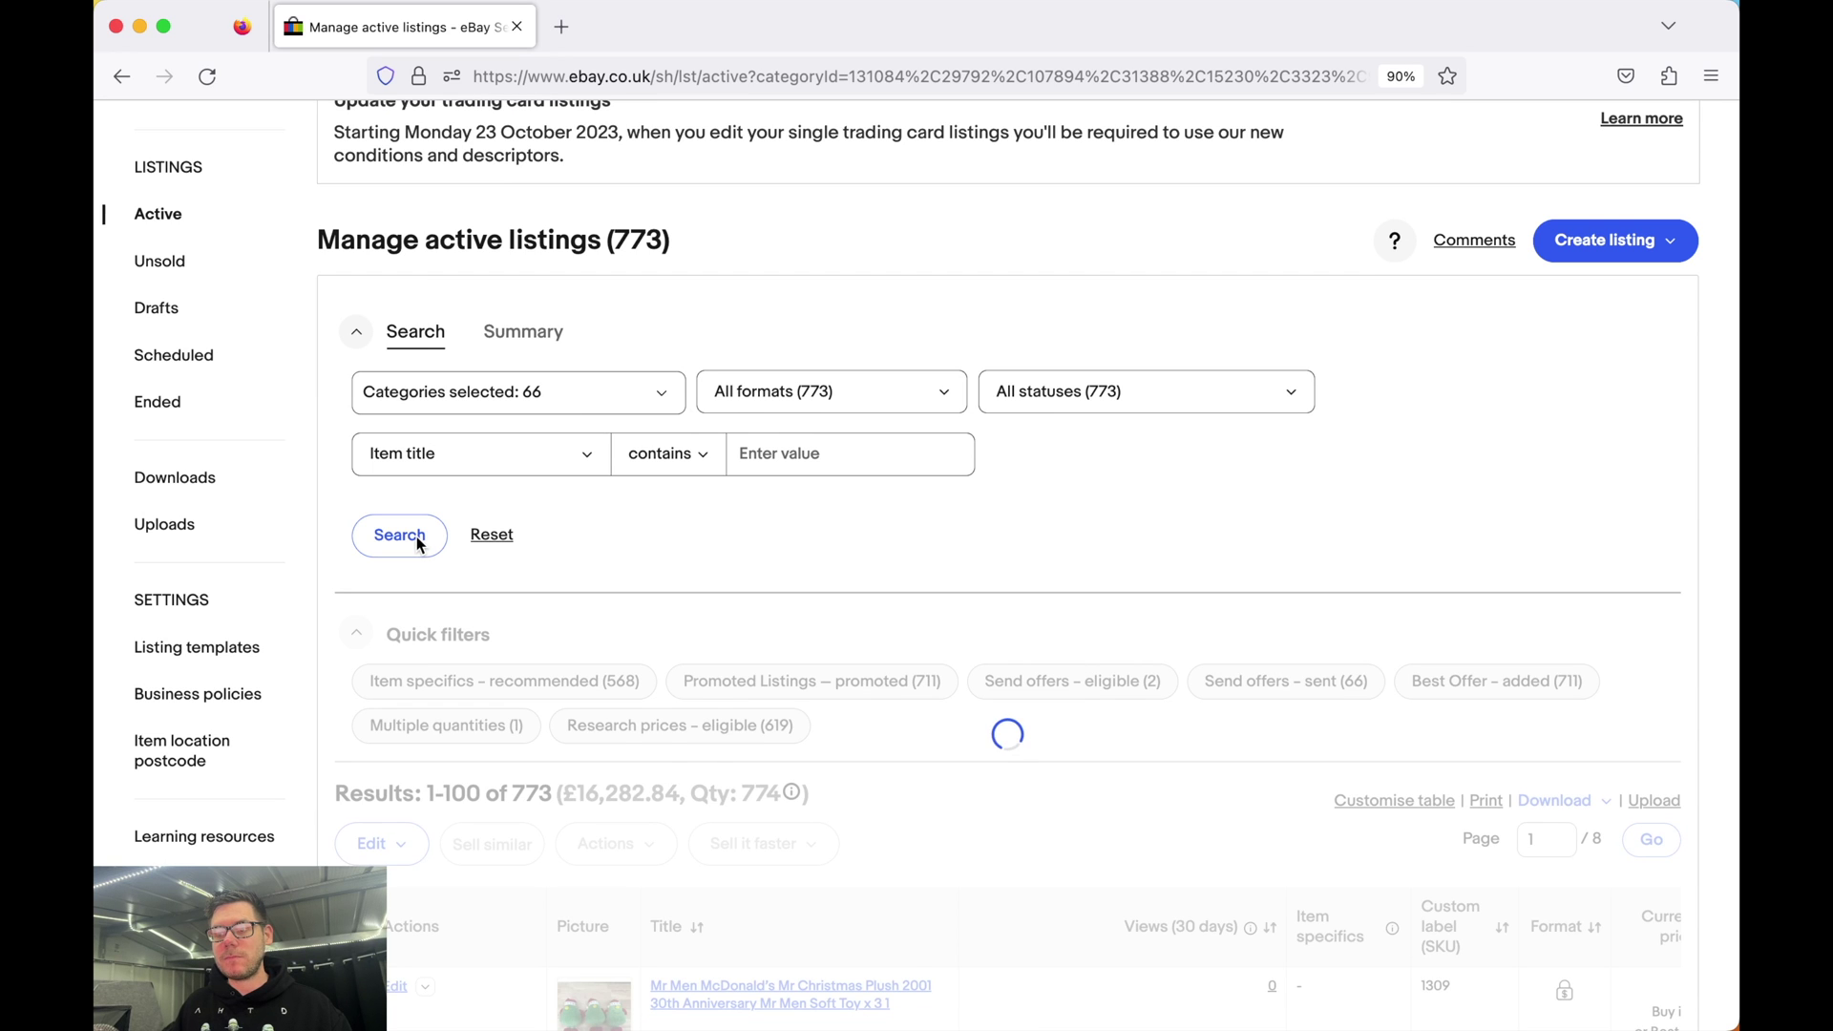
left_click(786, 390)
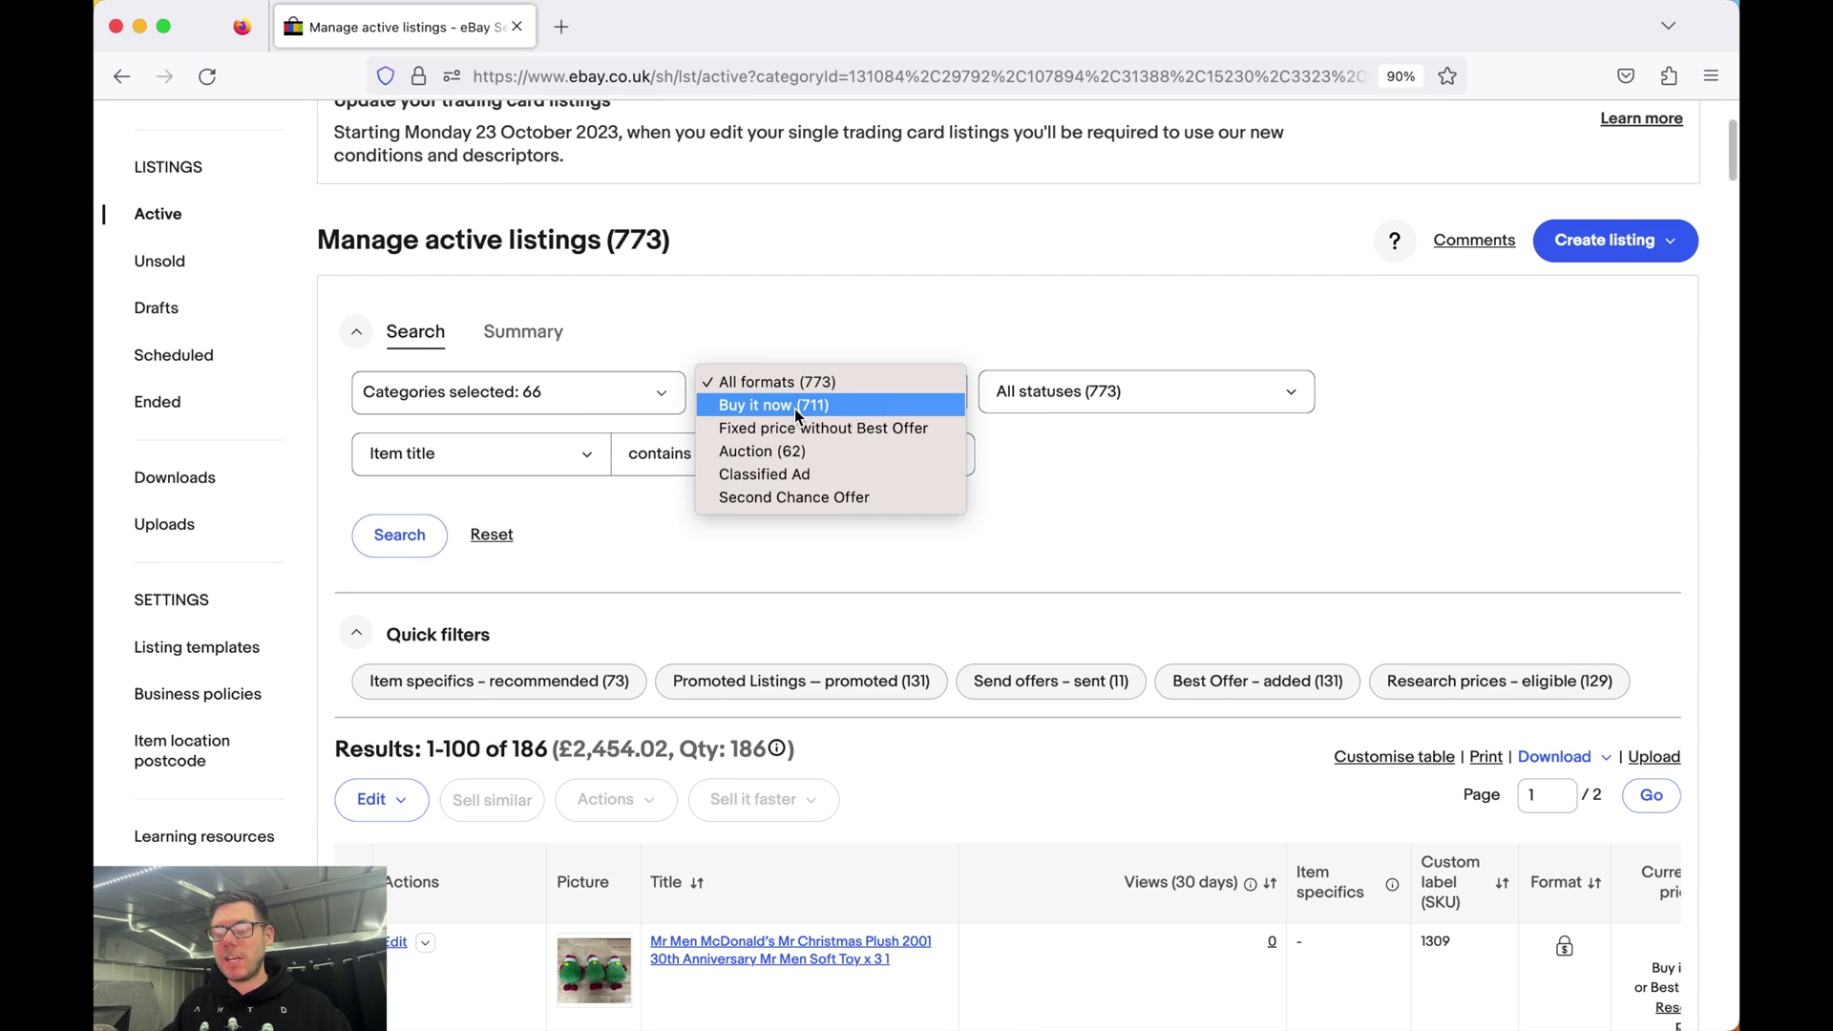
left_click(794, 408)
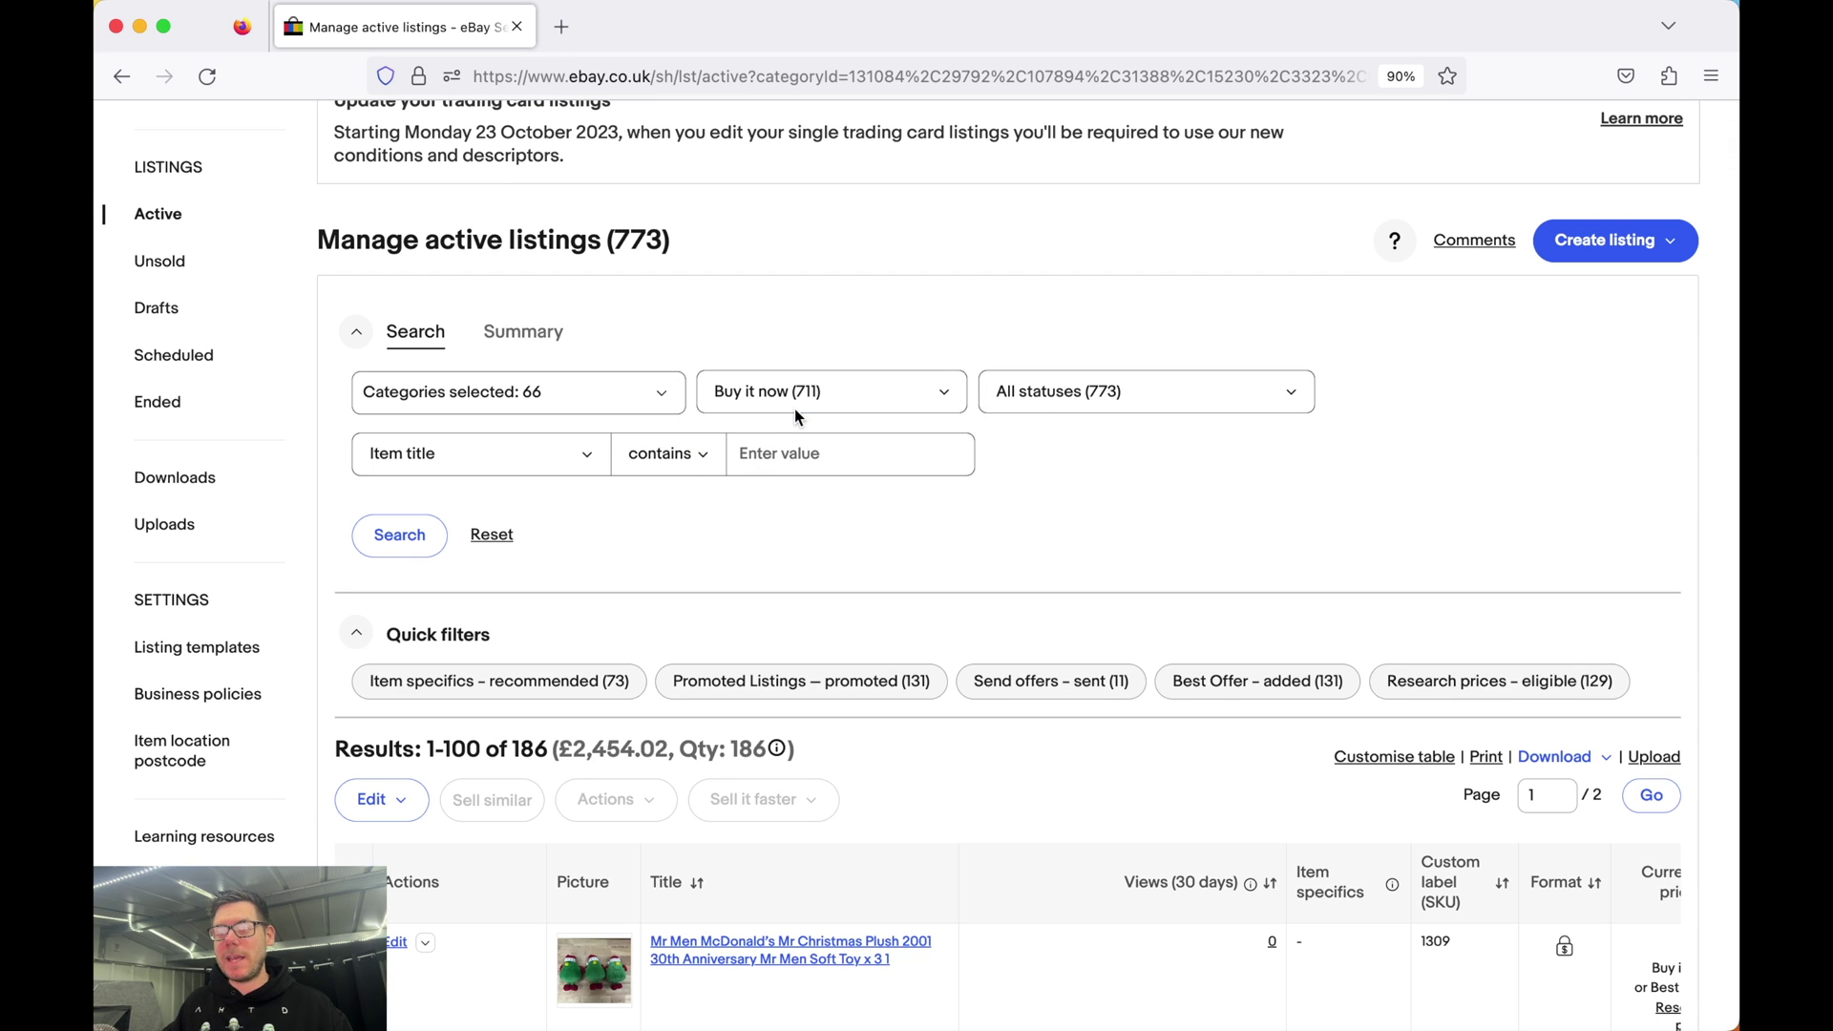
left_click(392, 540)
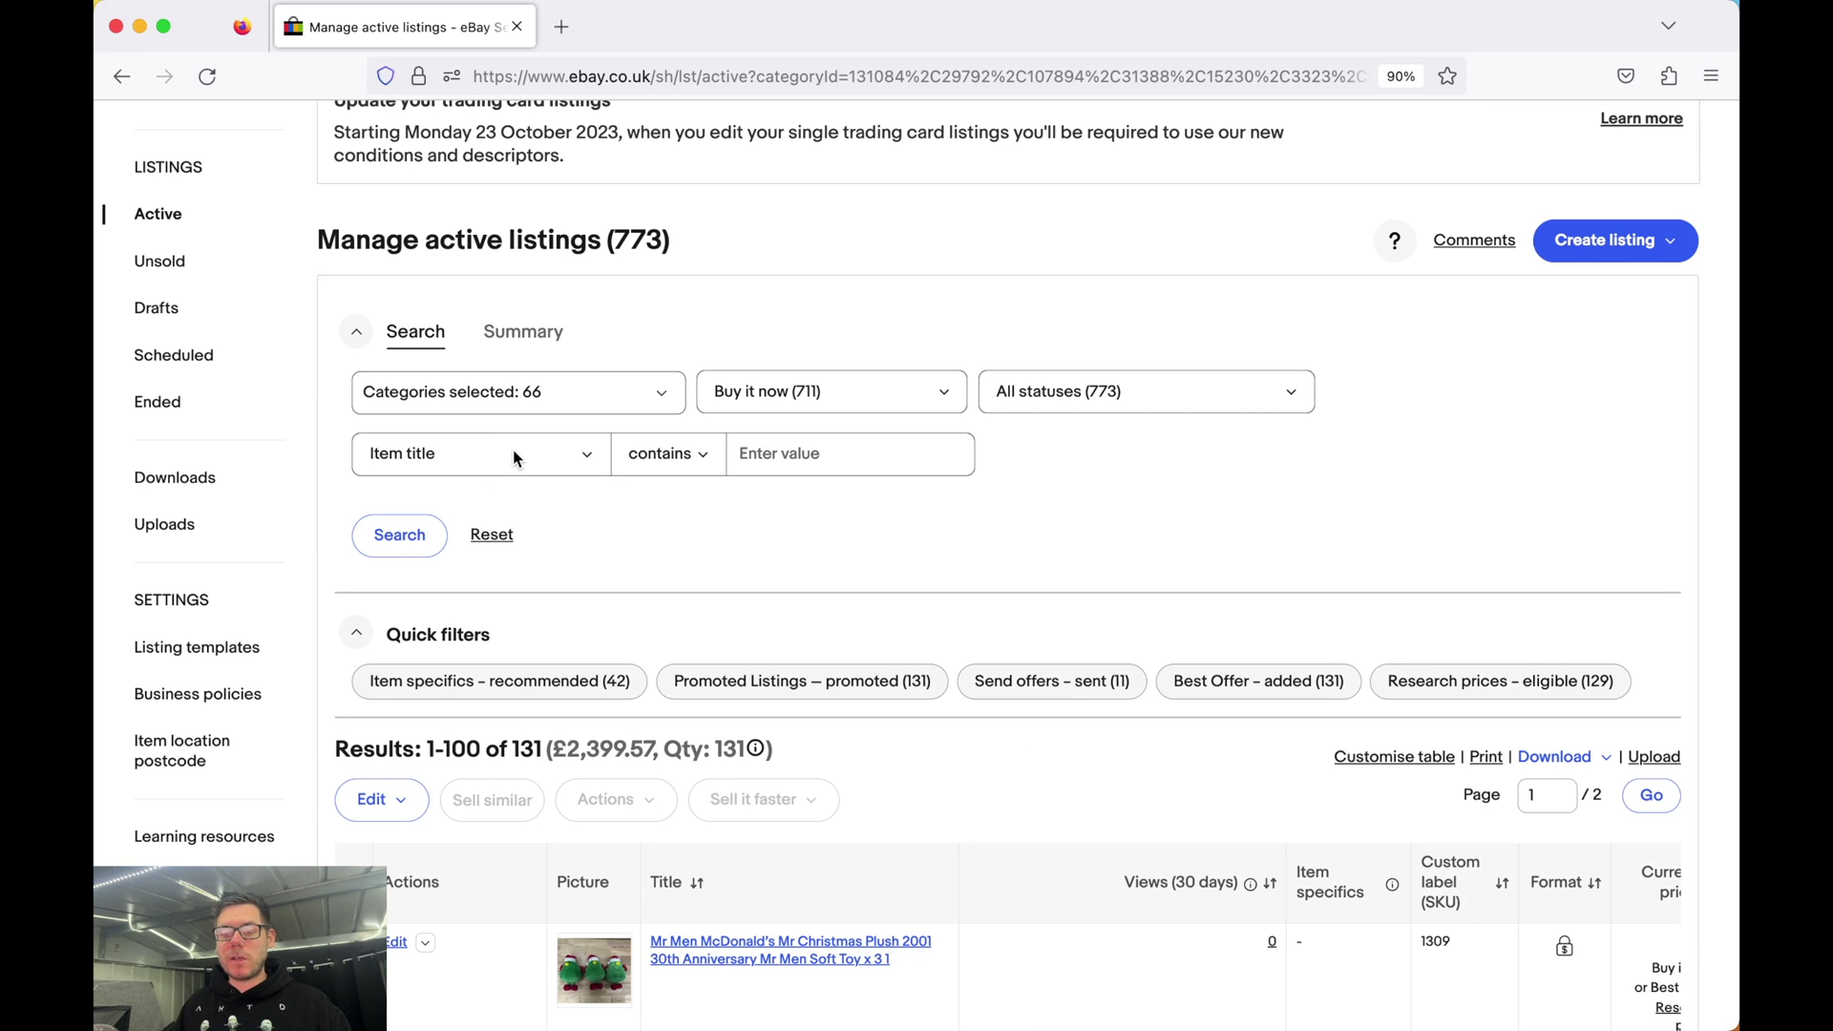
Step: Add a Current price 'is less than' 10.01 filter
left_click(454, 461)
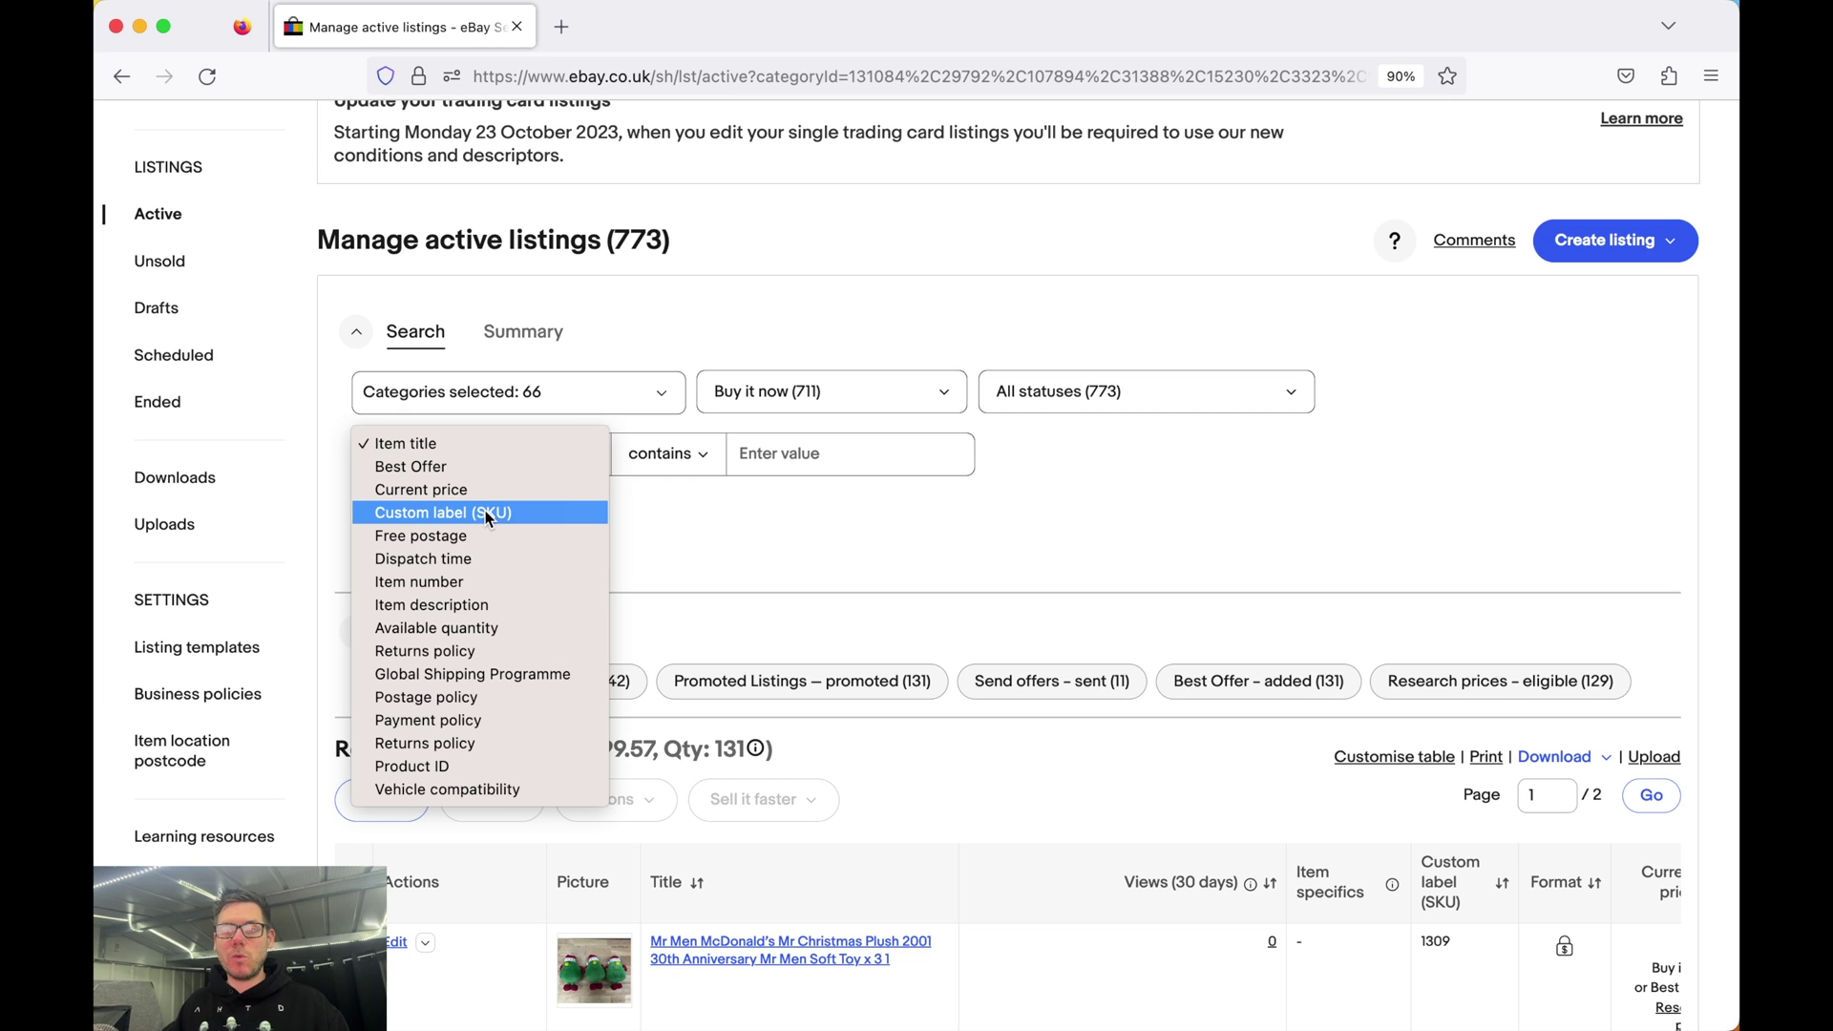
left_click(475, 491)
left_click(649, 456)
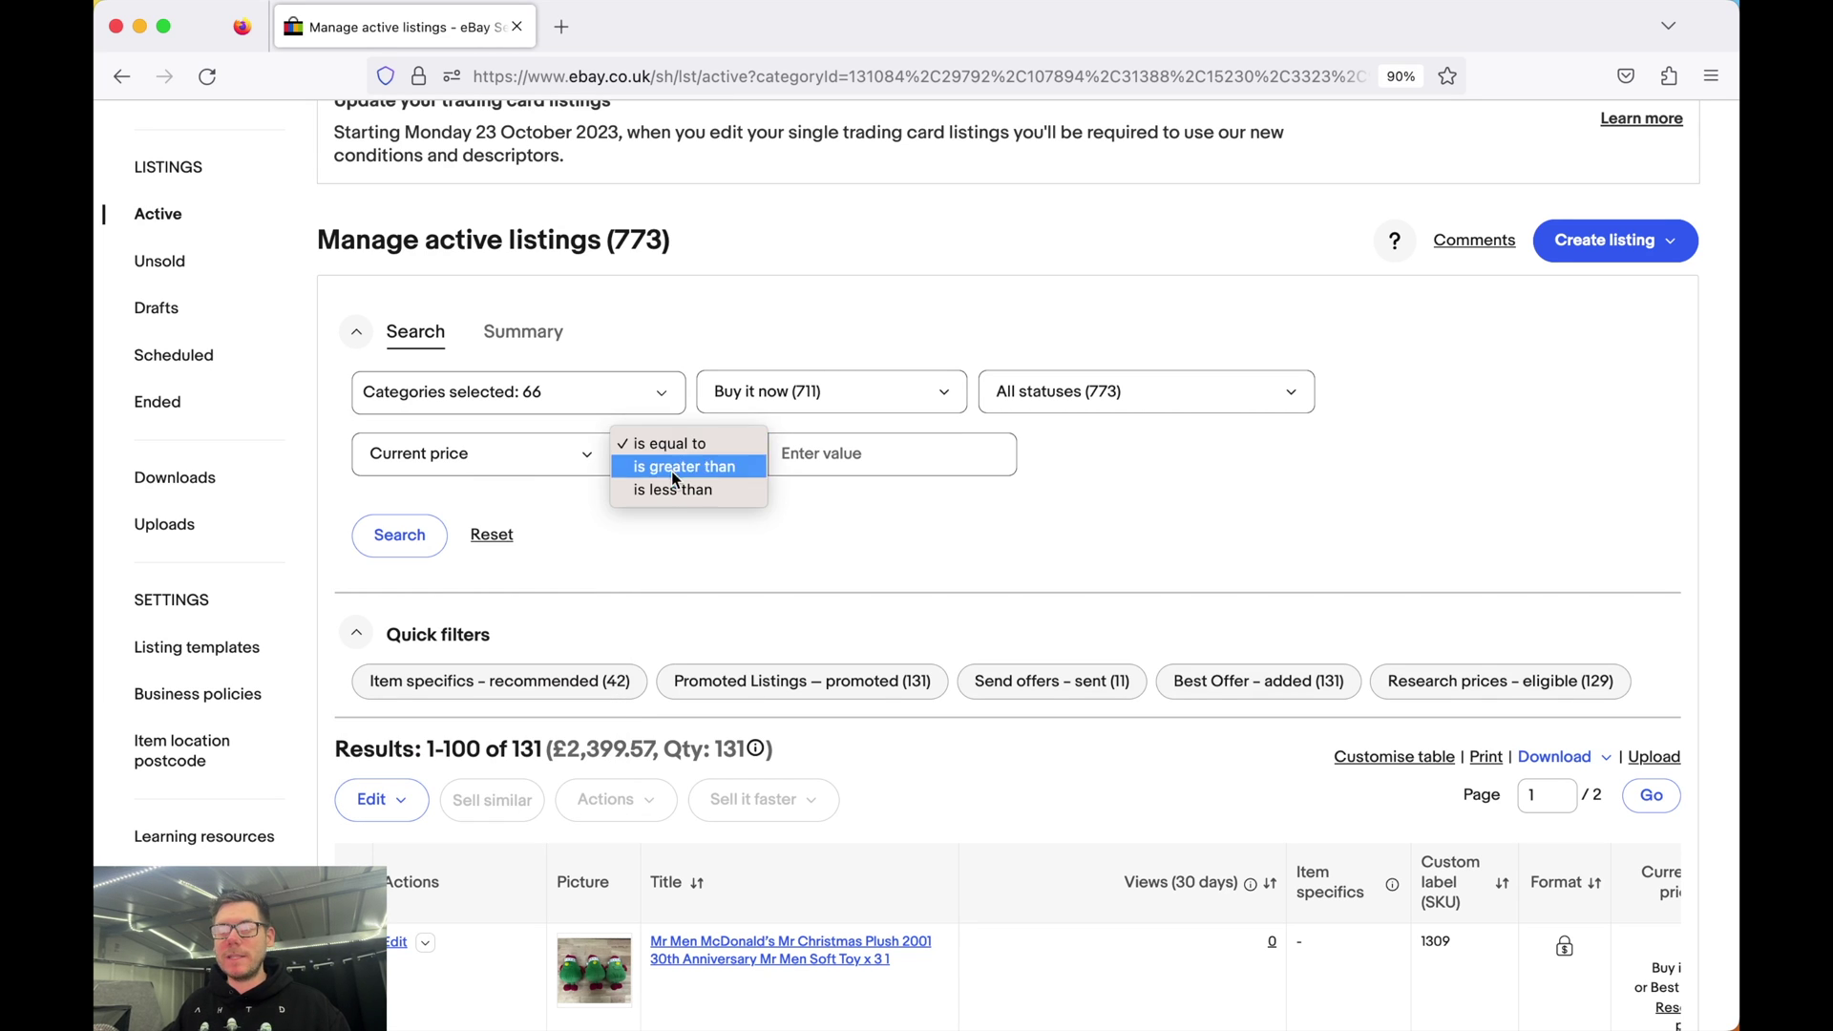
left_click(676, 491)
left_click(819, 458)
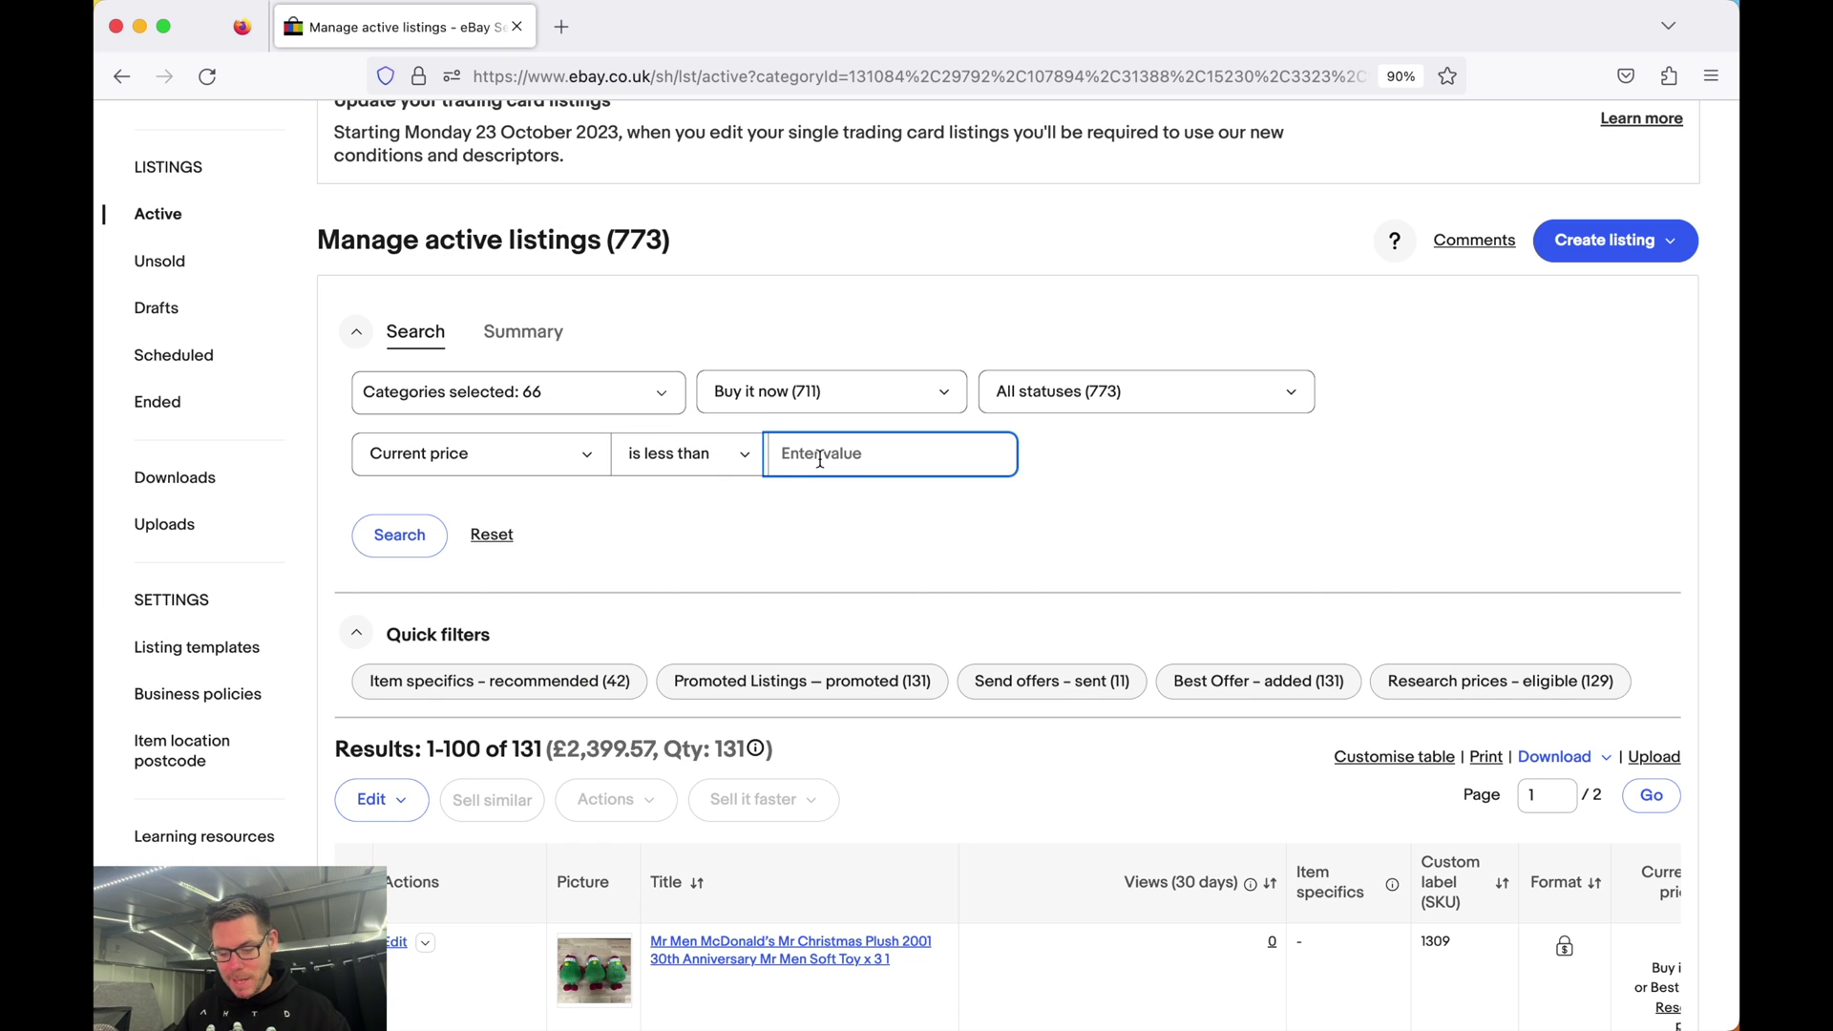
type("10.01")
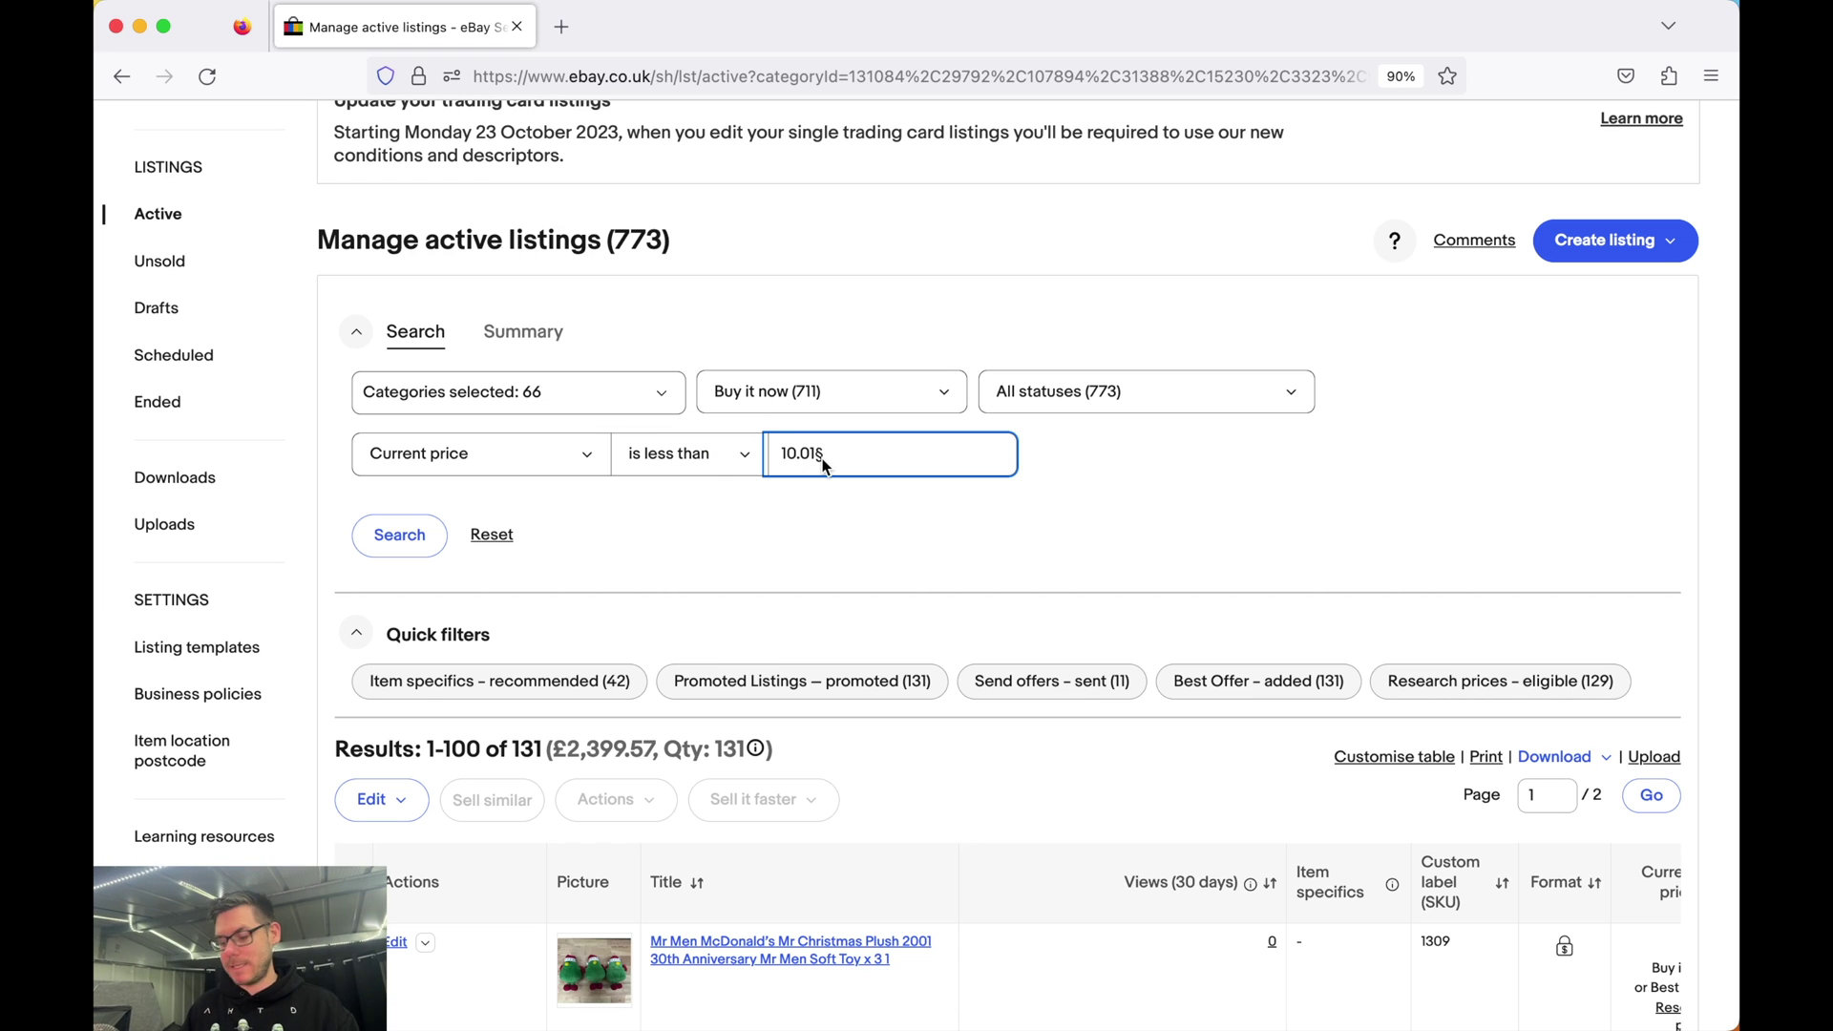
left_click(603, 513)
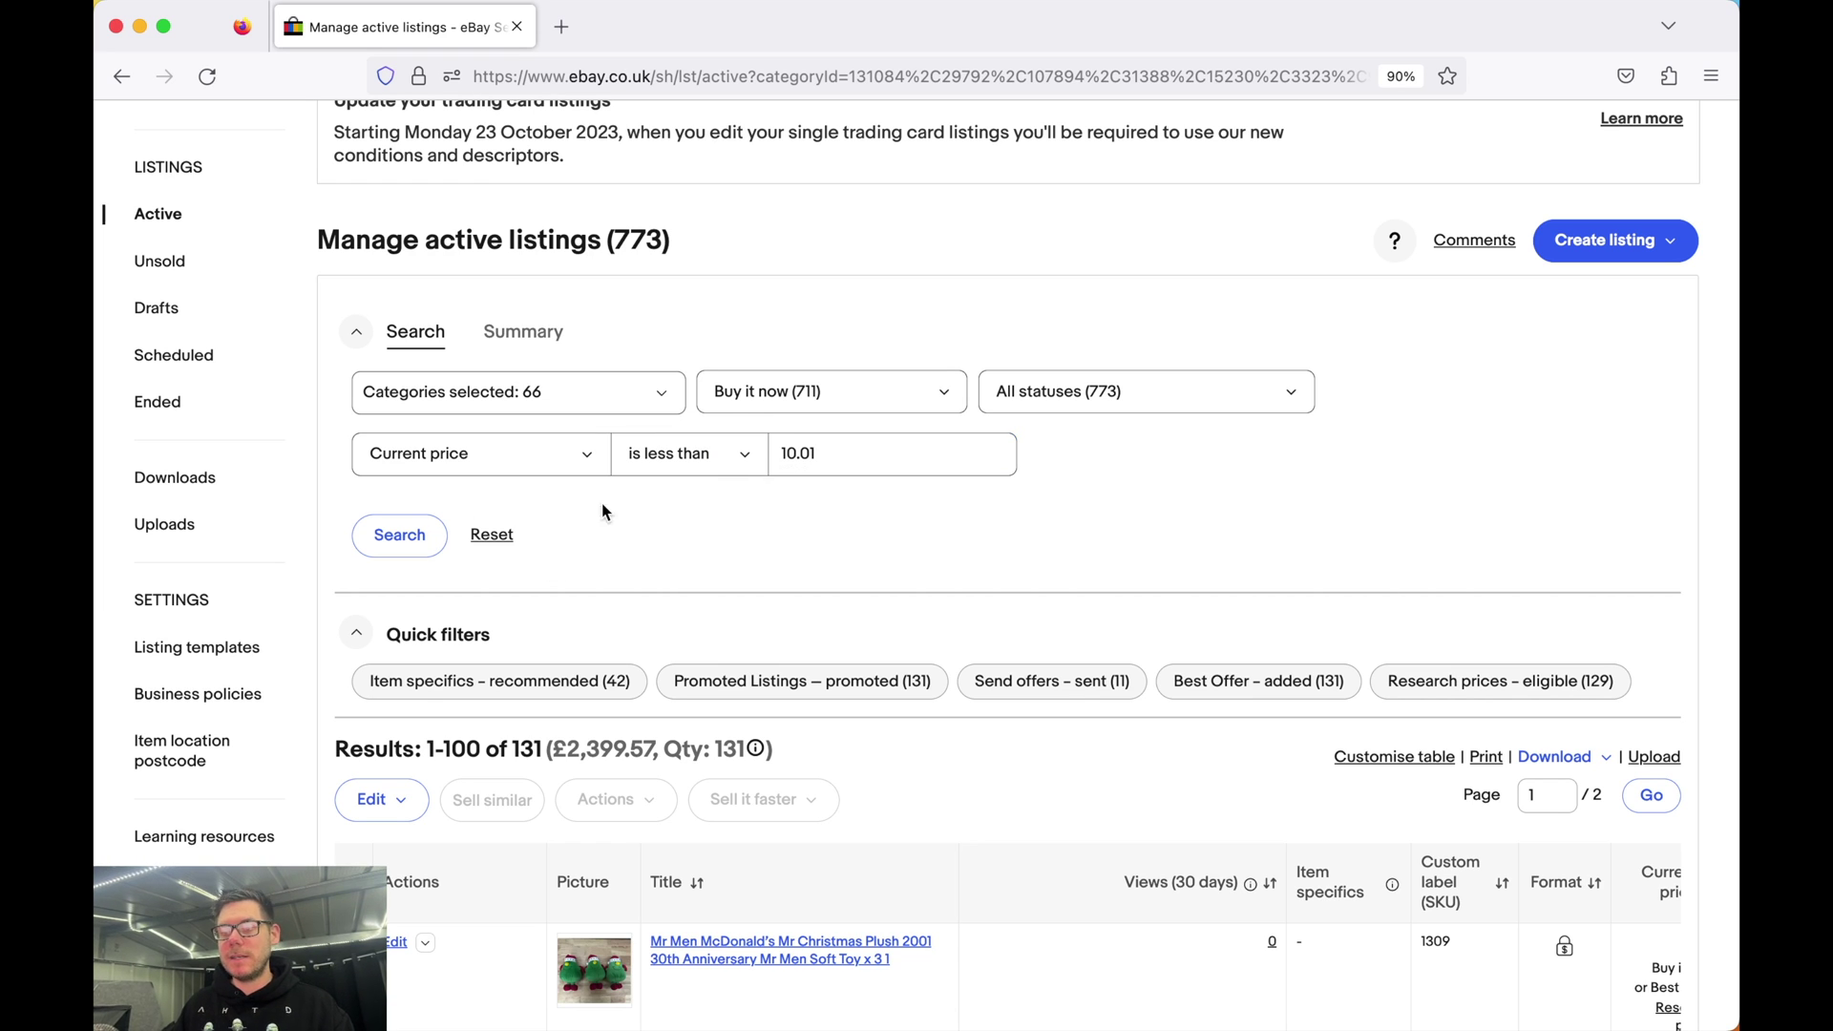
Step: Run the search and browse the 78 listings under £10.01, totalling £669.47
left_click(384, 530)
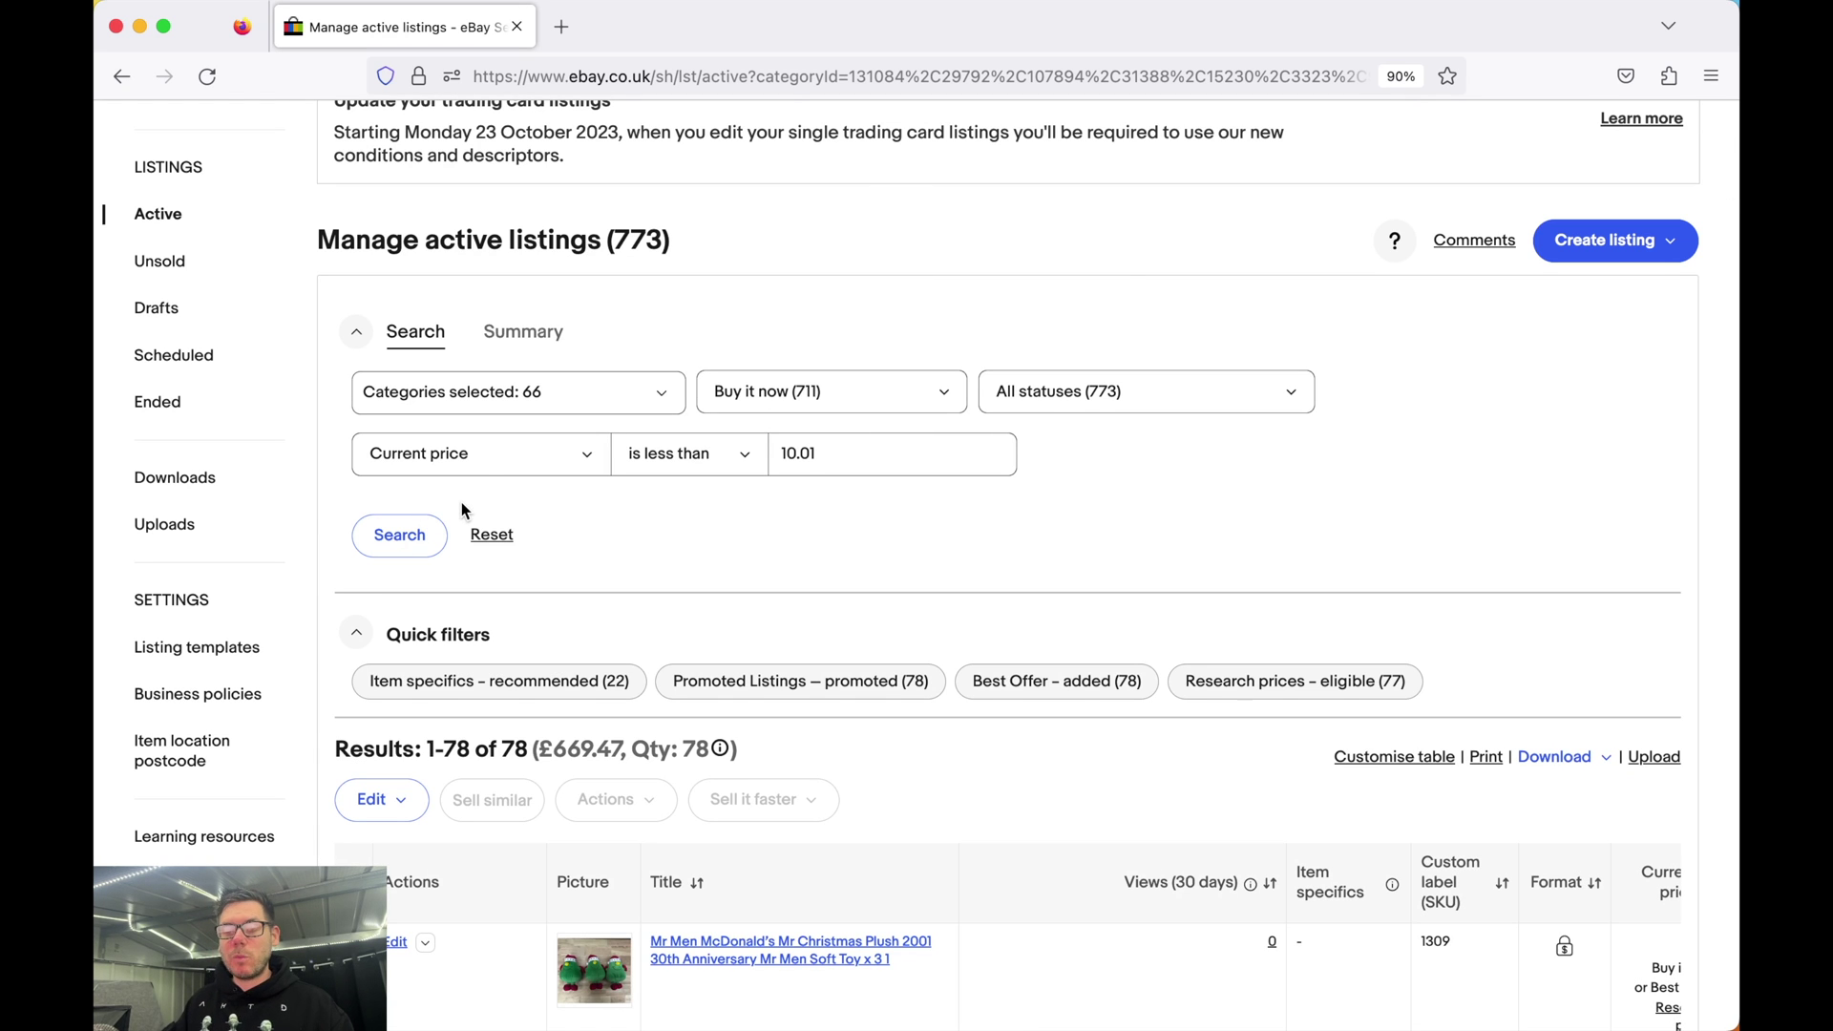
scroll(477, 468, "down", 5)
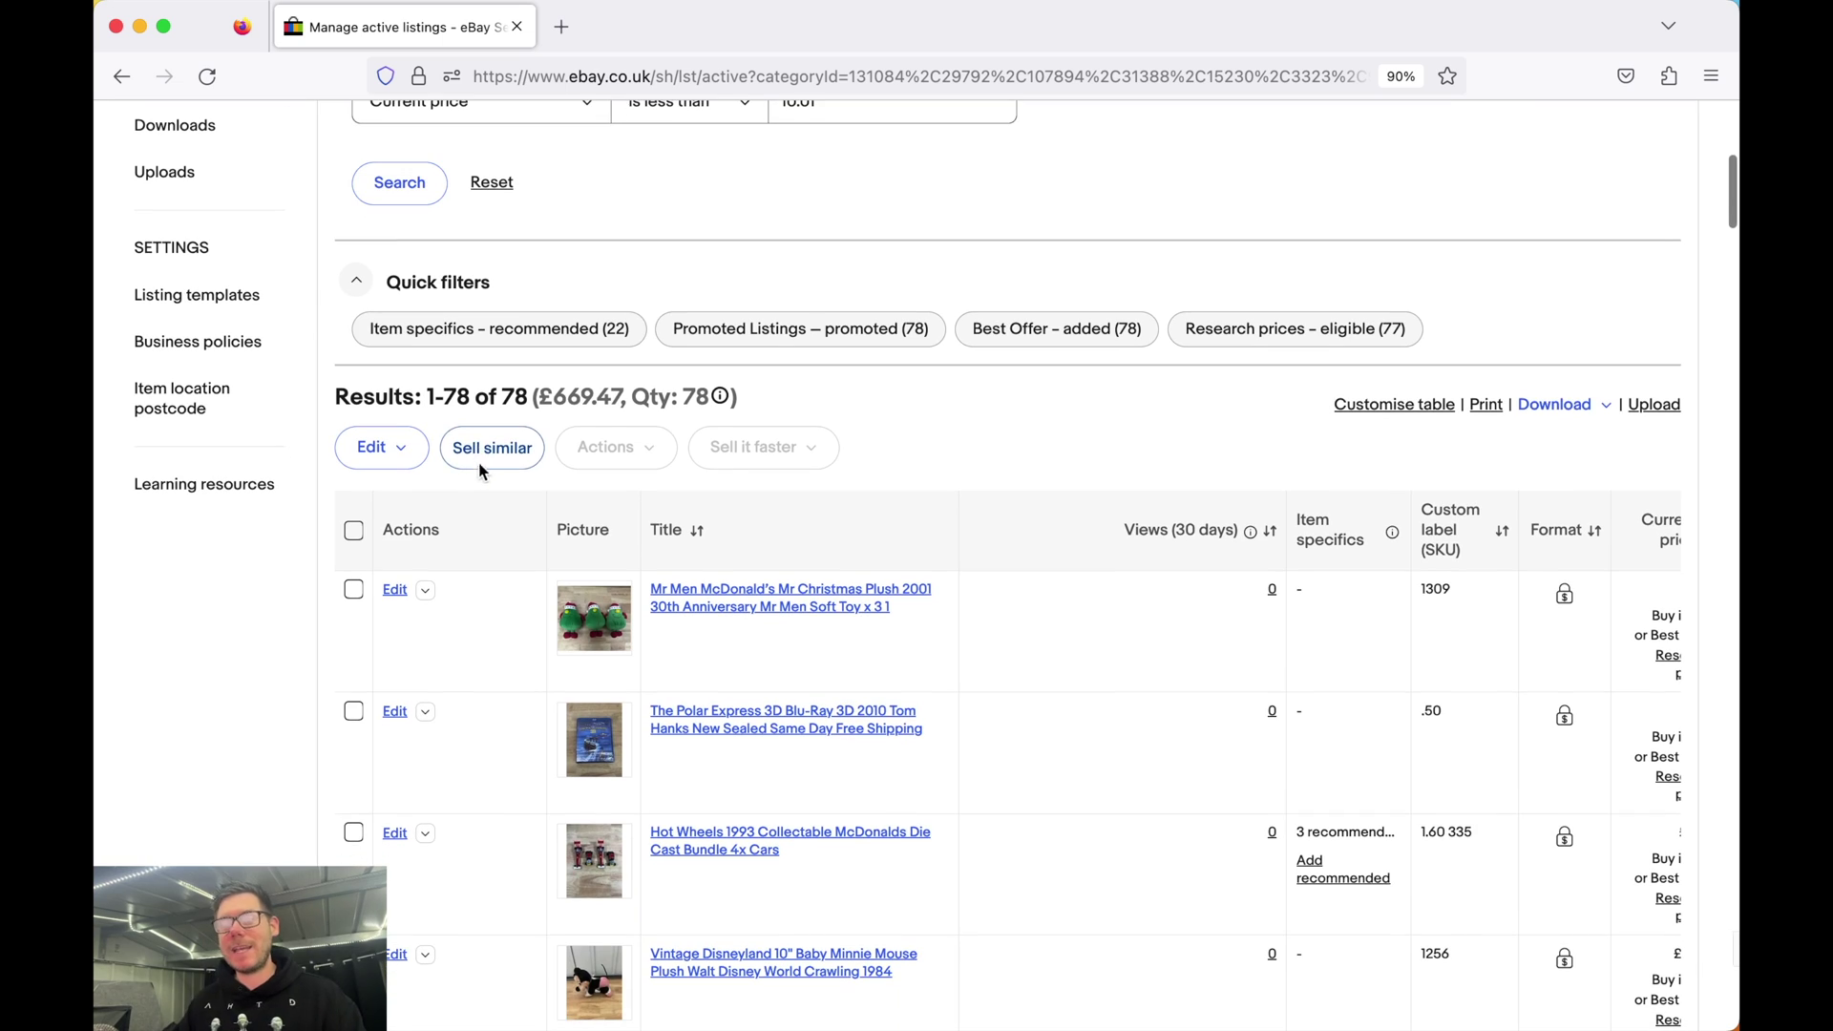
scroll(503, 408, "down", 8)
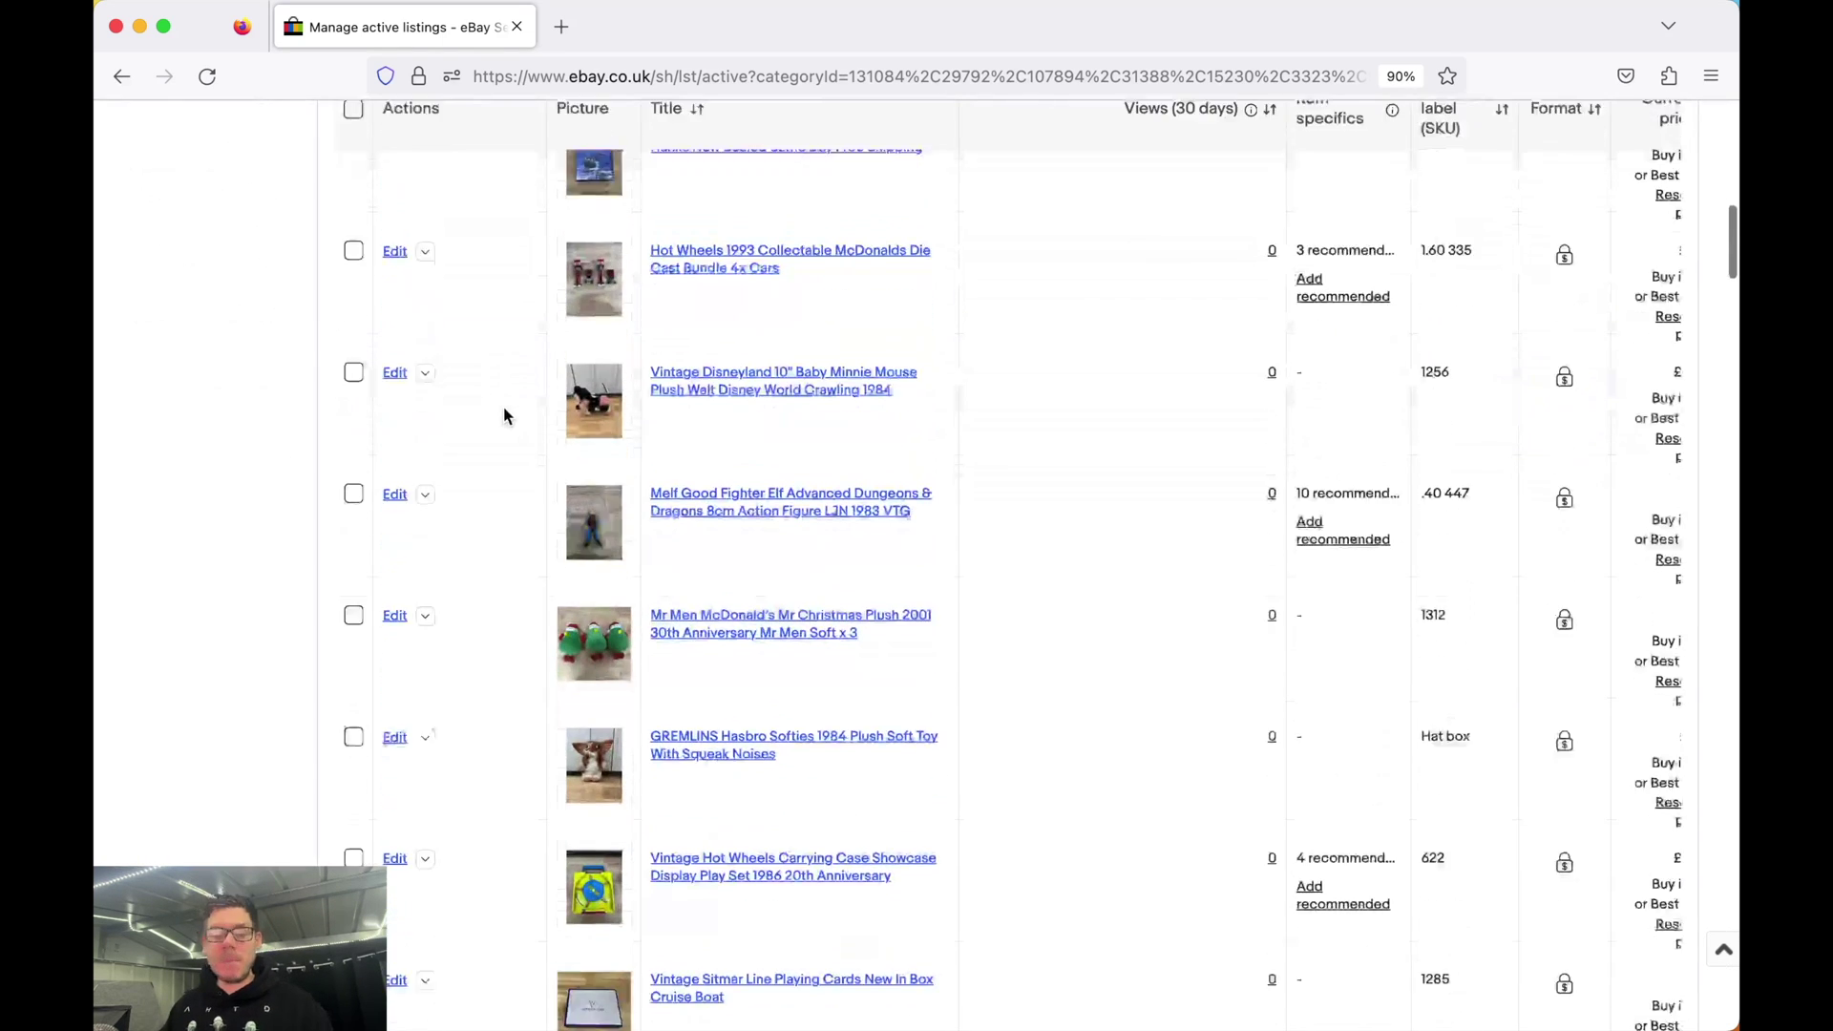
scroll(504, 416, "down", 3)
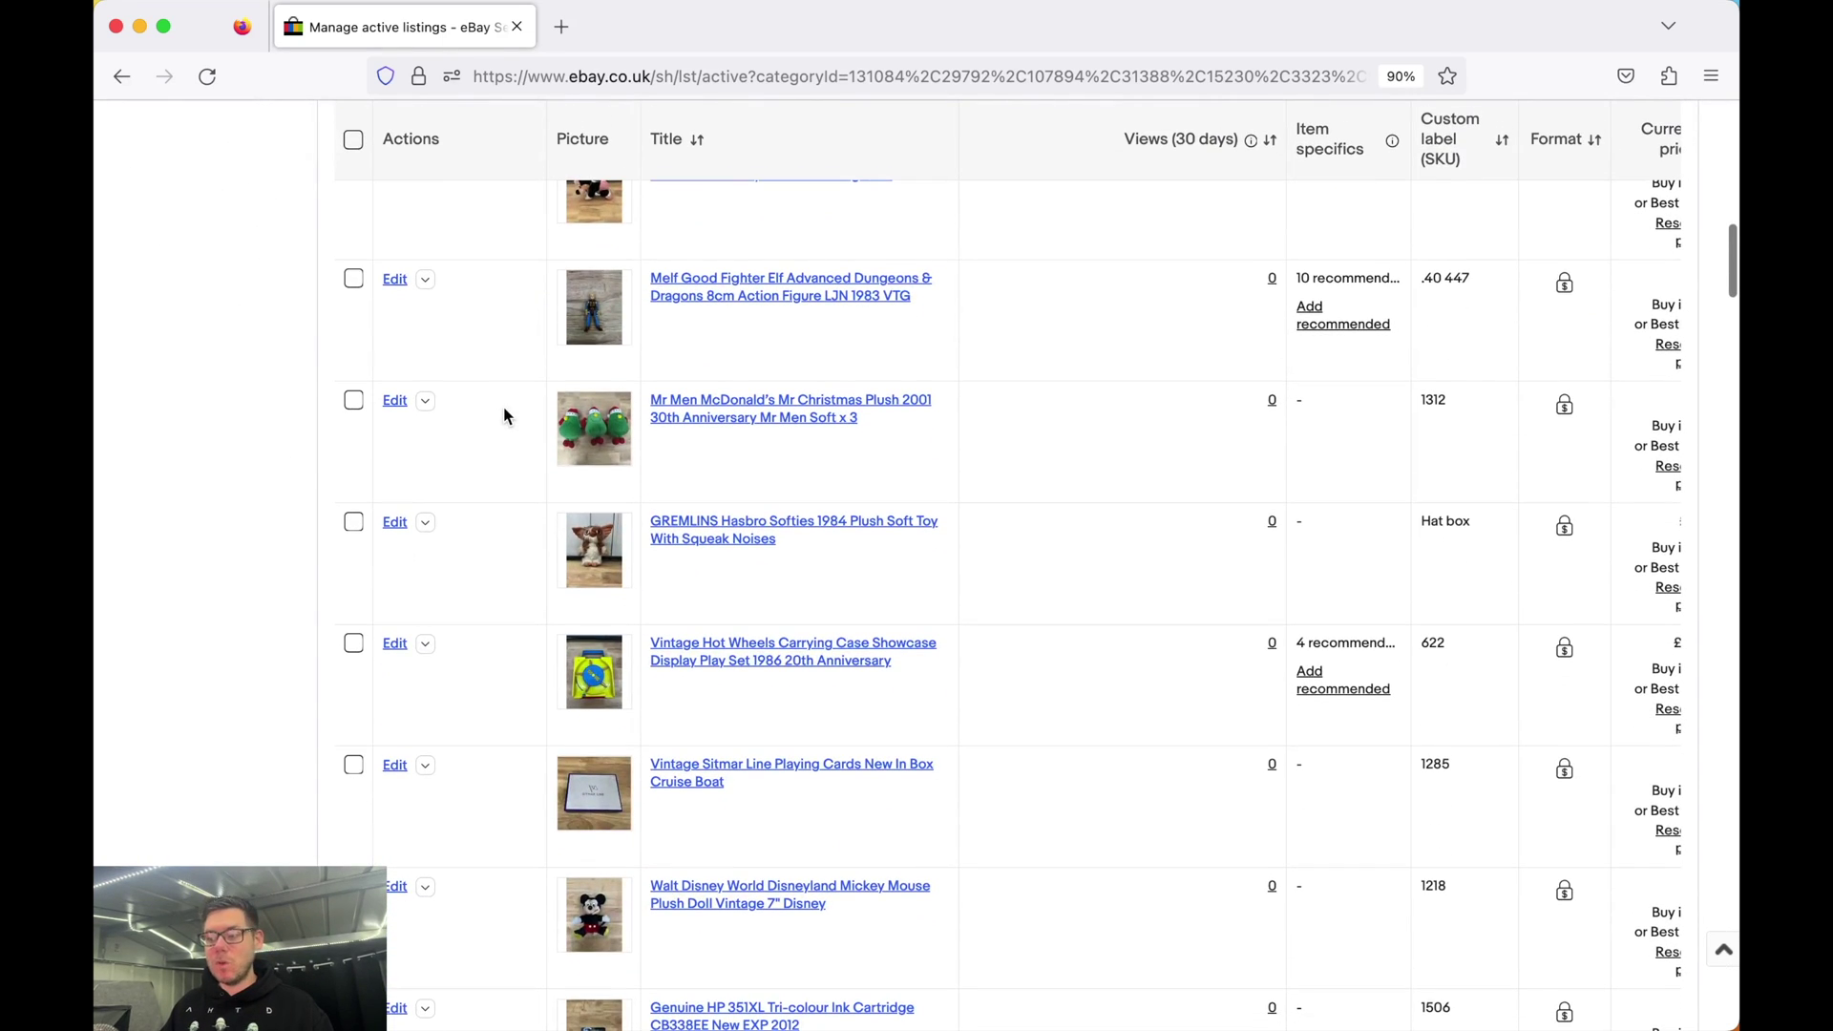
scroll(504, 415, "down", 15)
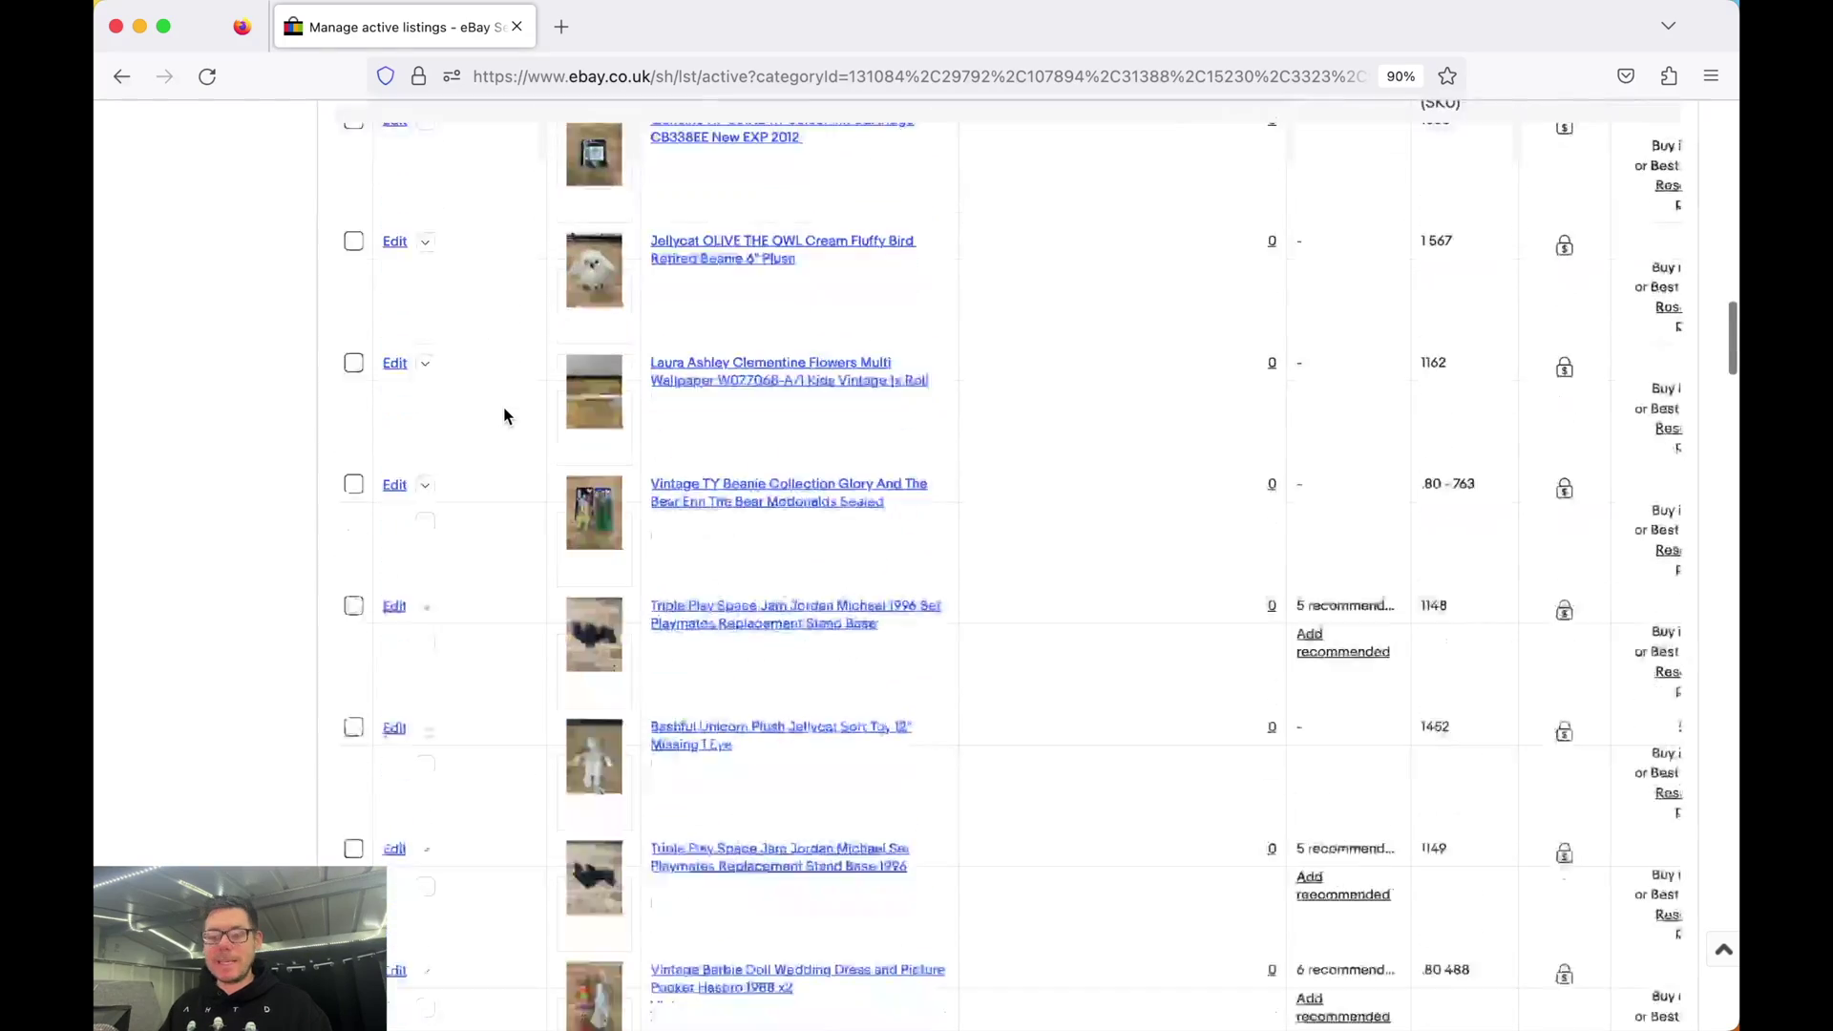
scroll(504, 416, "down", 20)
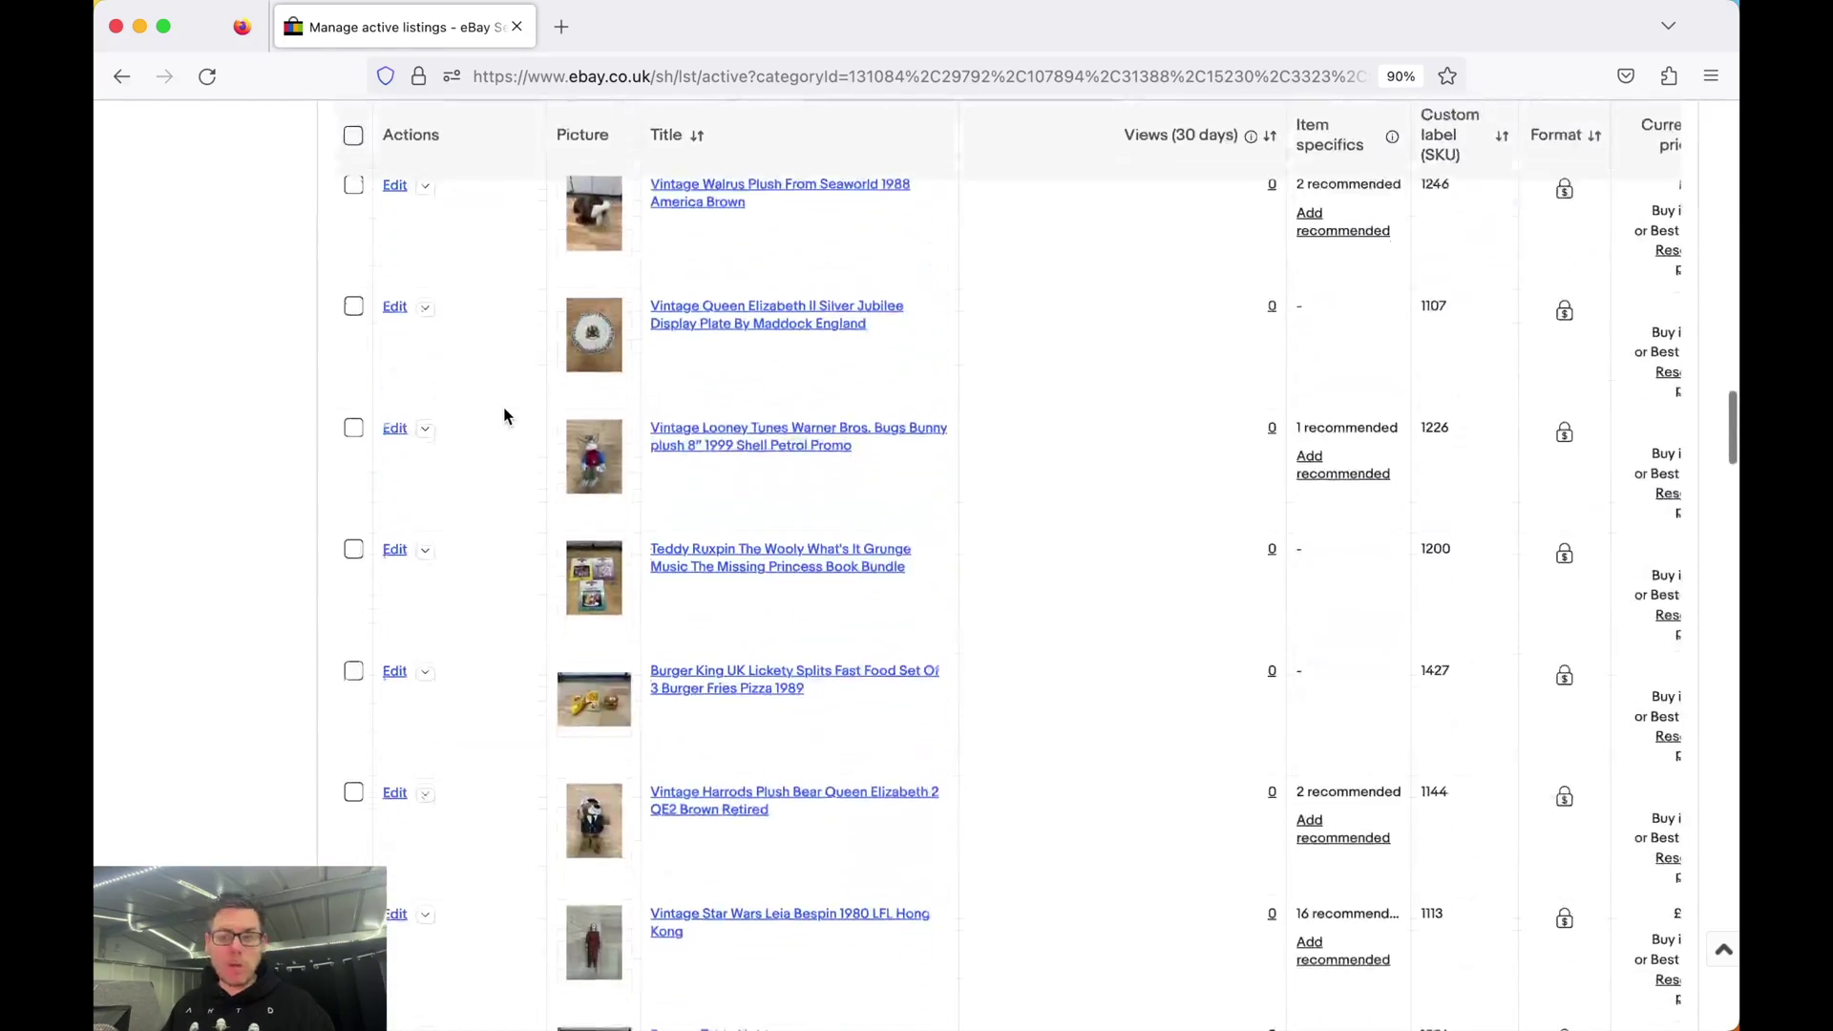
scroll(504, 415, "up", 20)
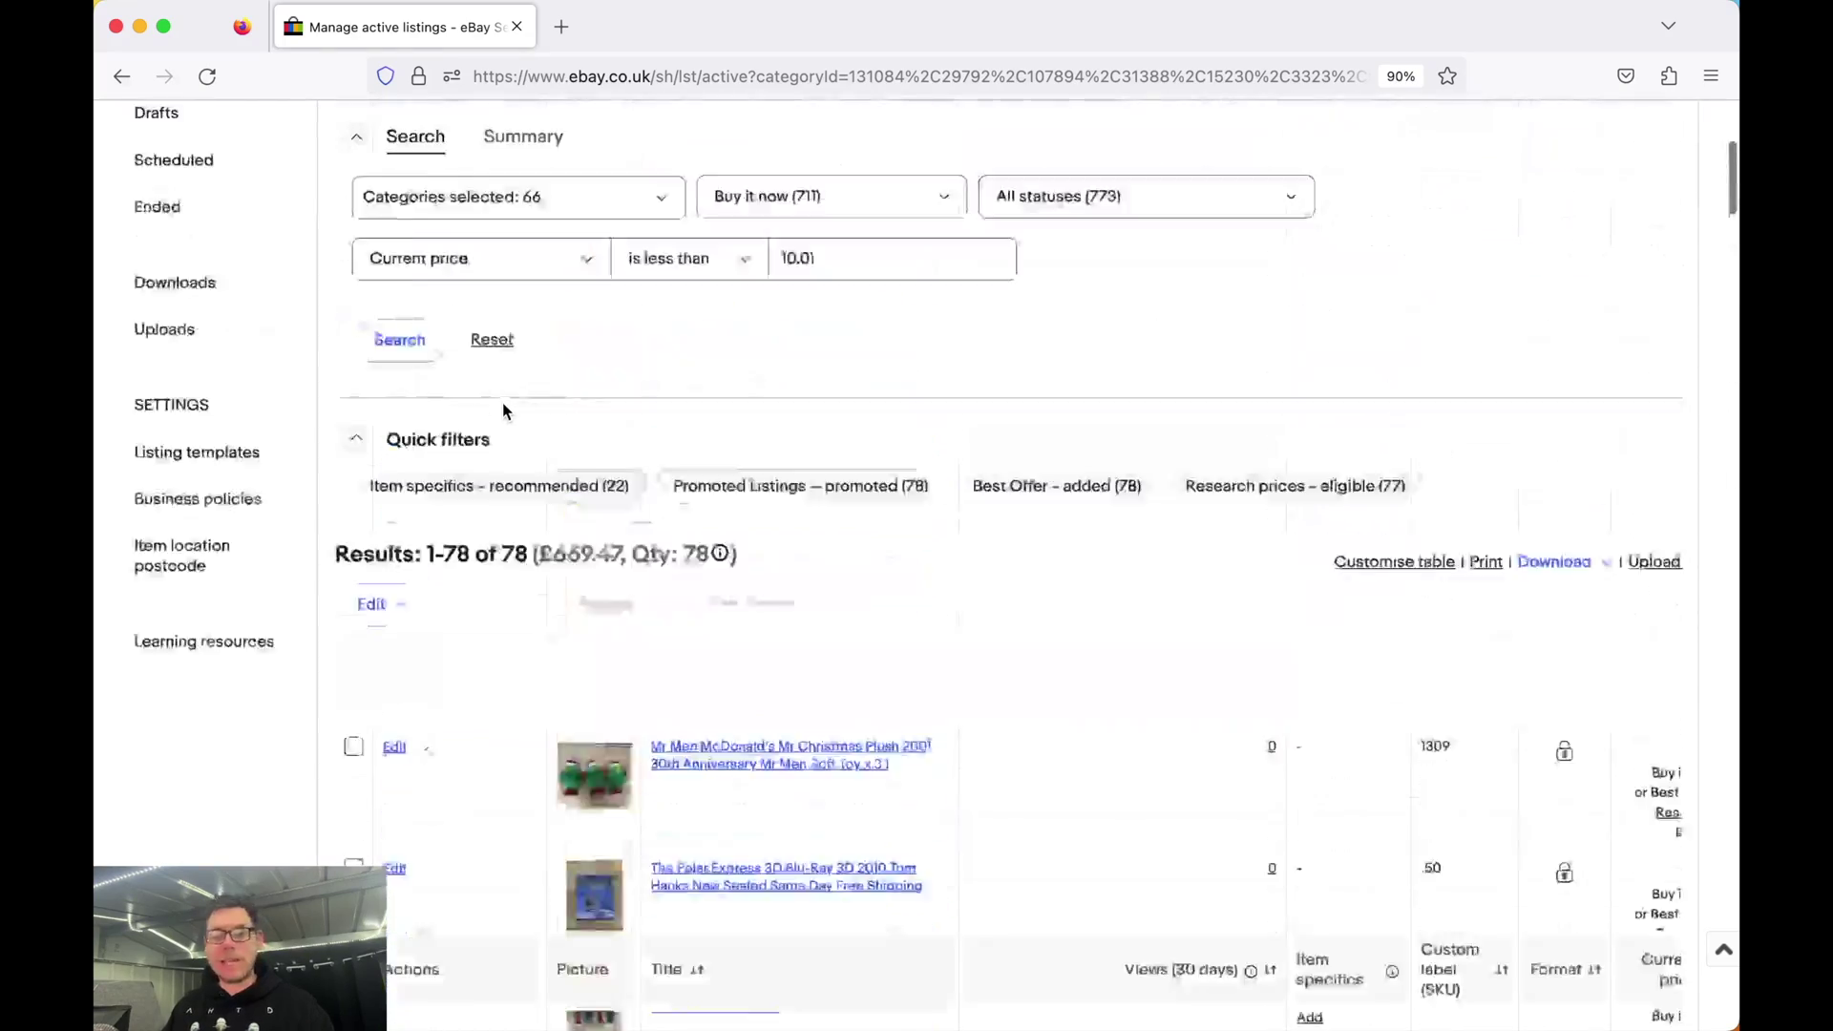
scroll(504, 403, "down", 9)
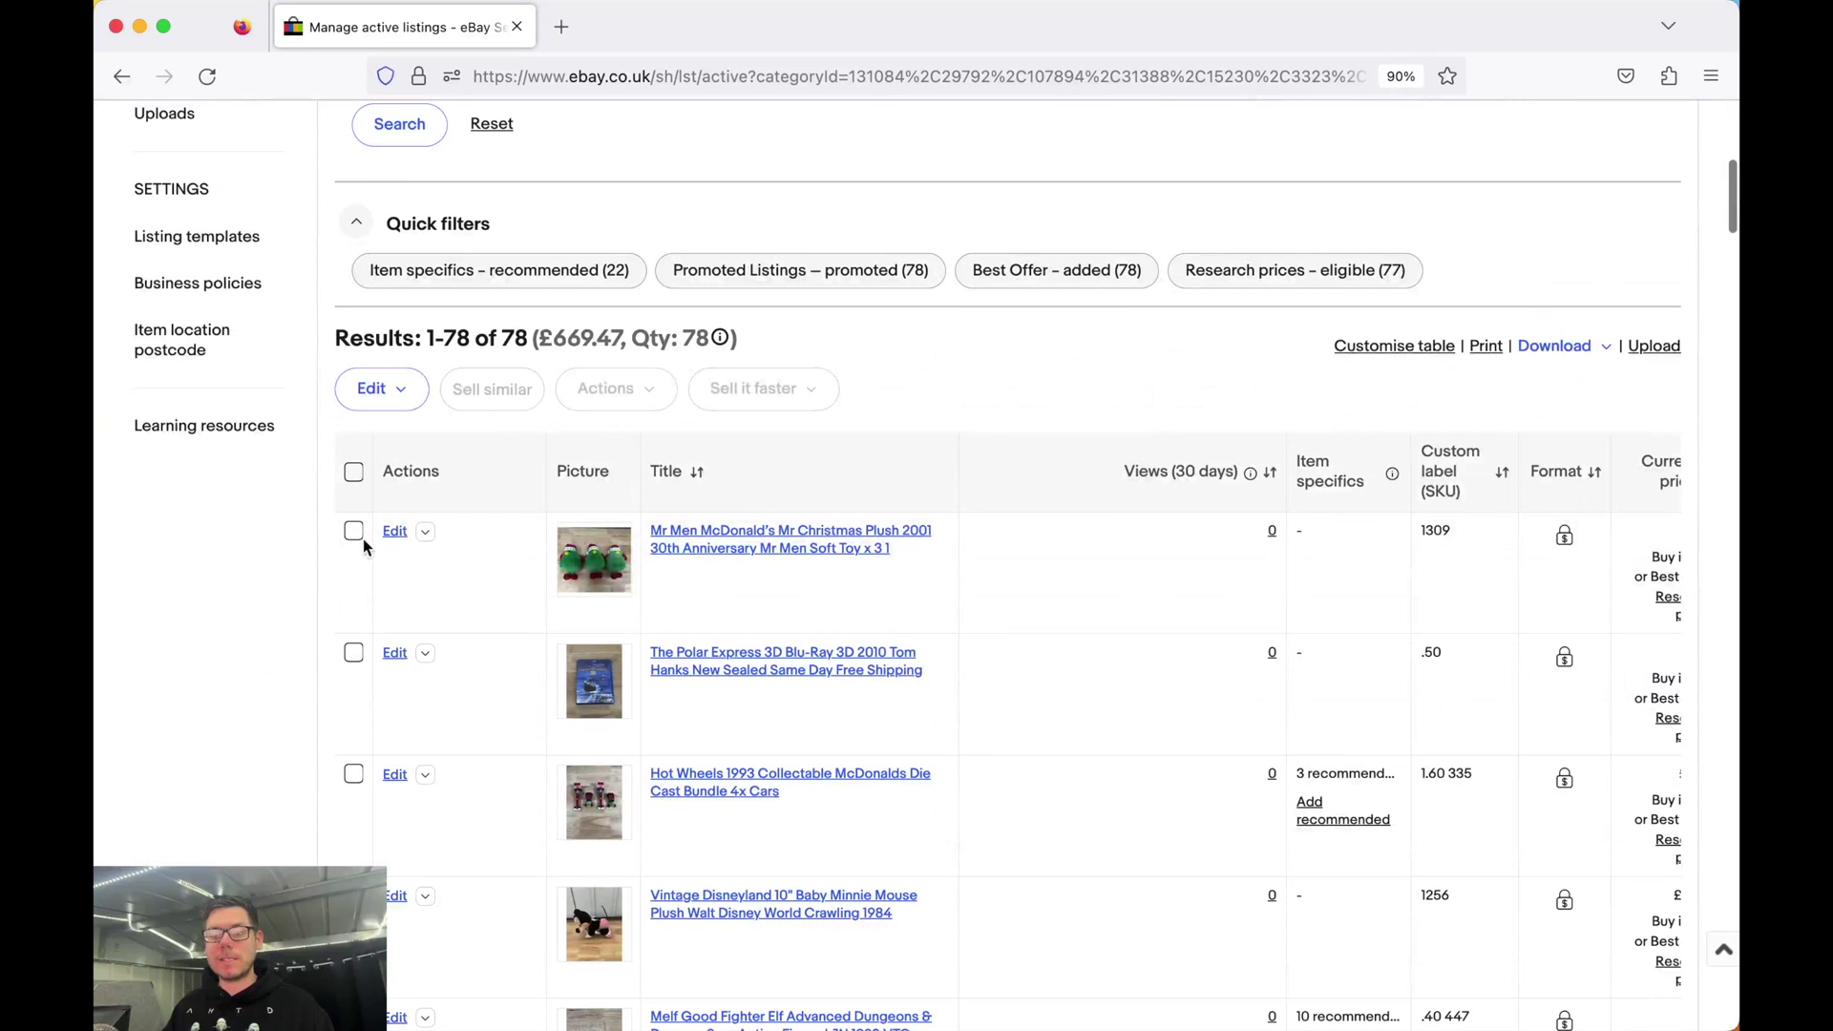
Step: Select all 78 listings and apply the Change to auction bulk action
left_click(354, 473)
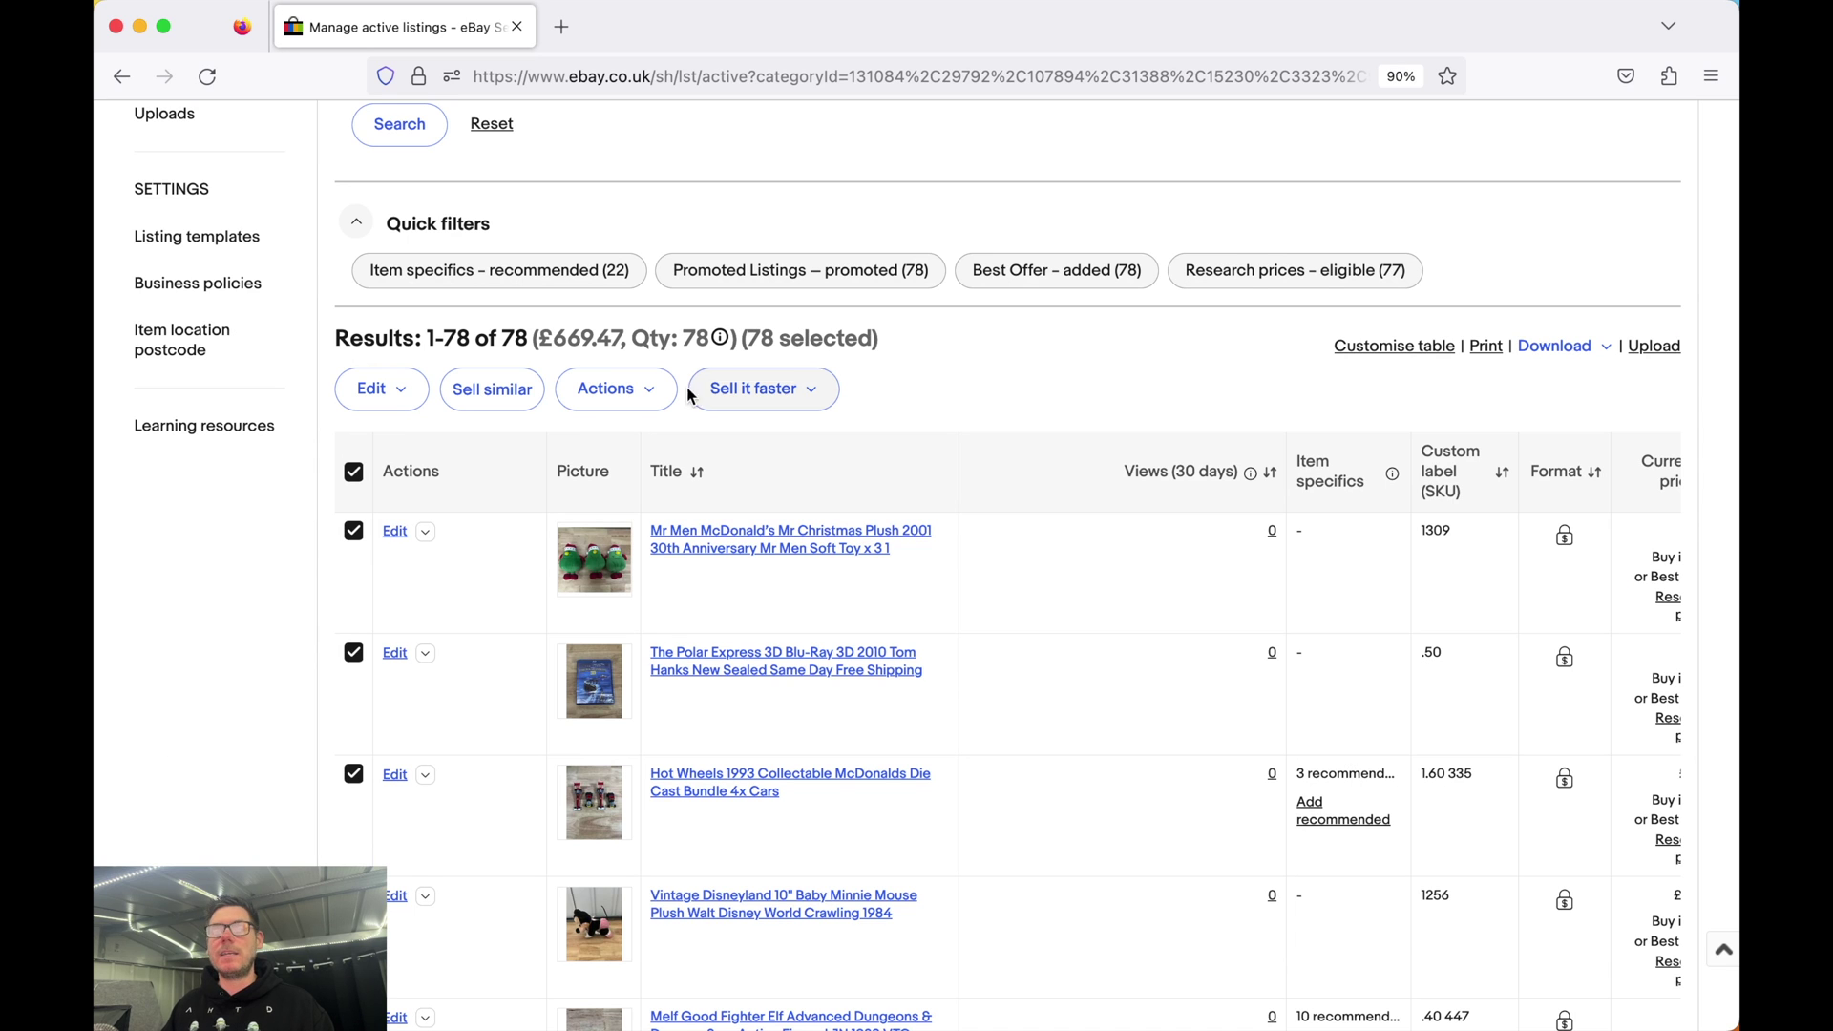
left_click(615, 389)
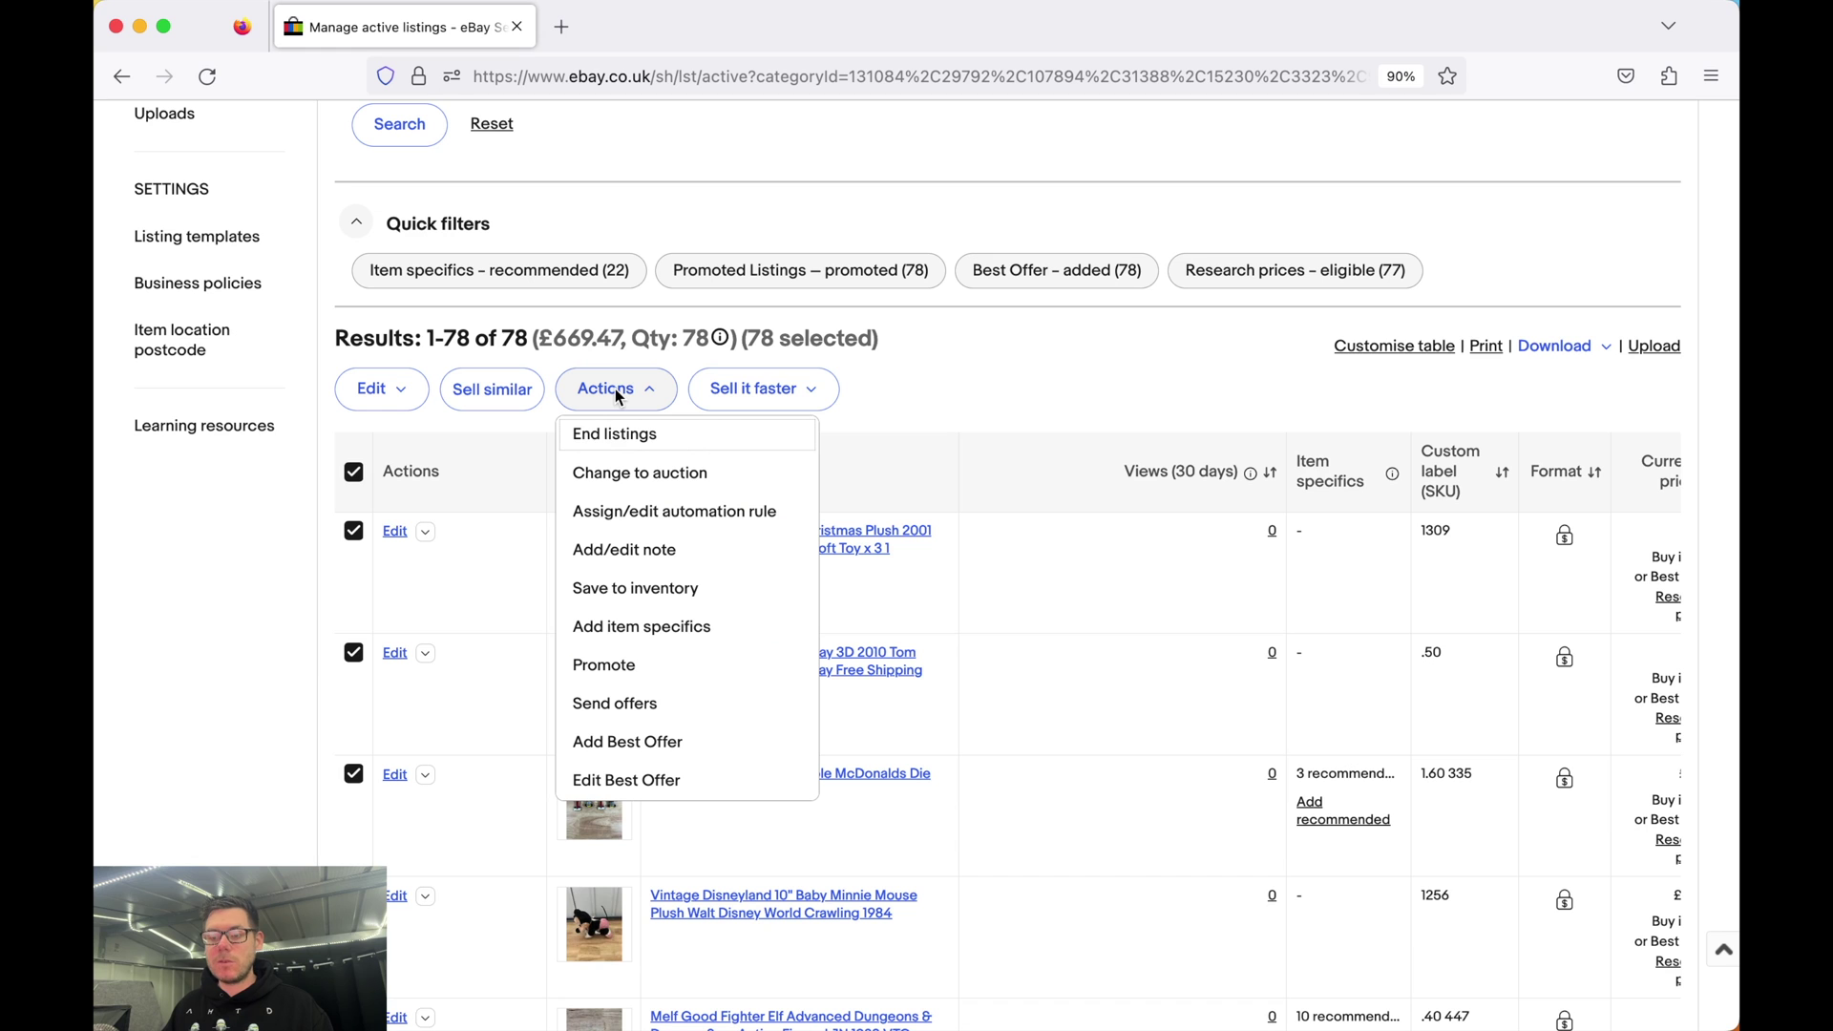
left_click(631, 472)
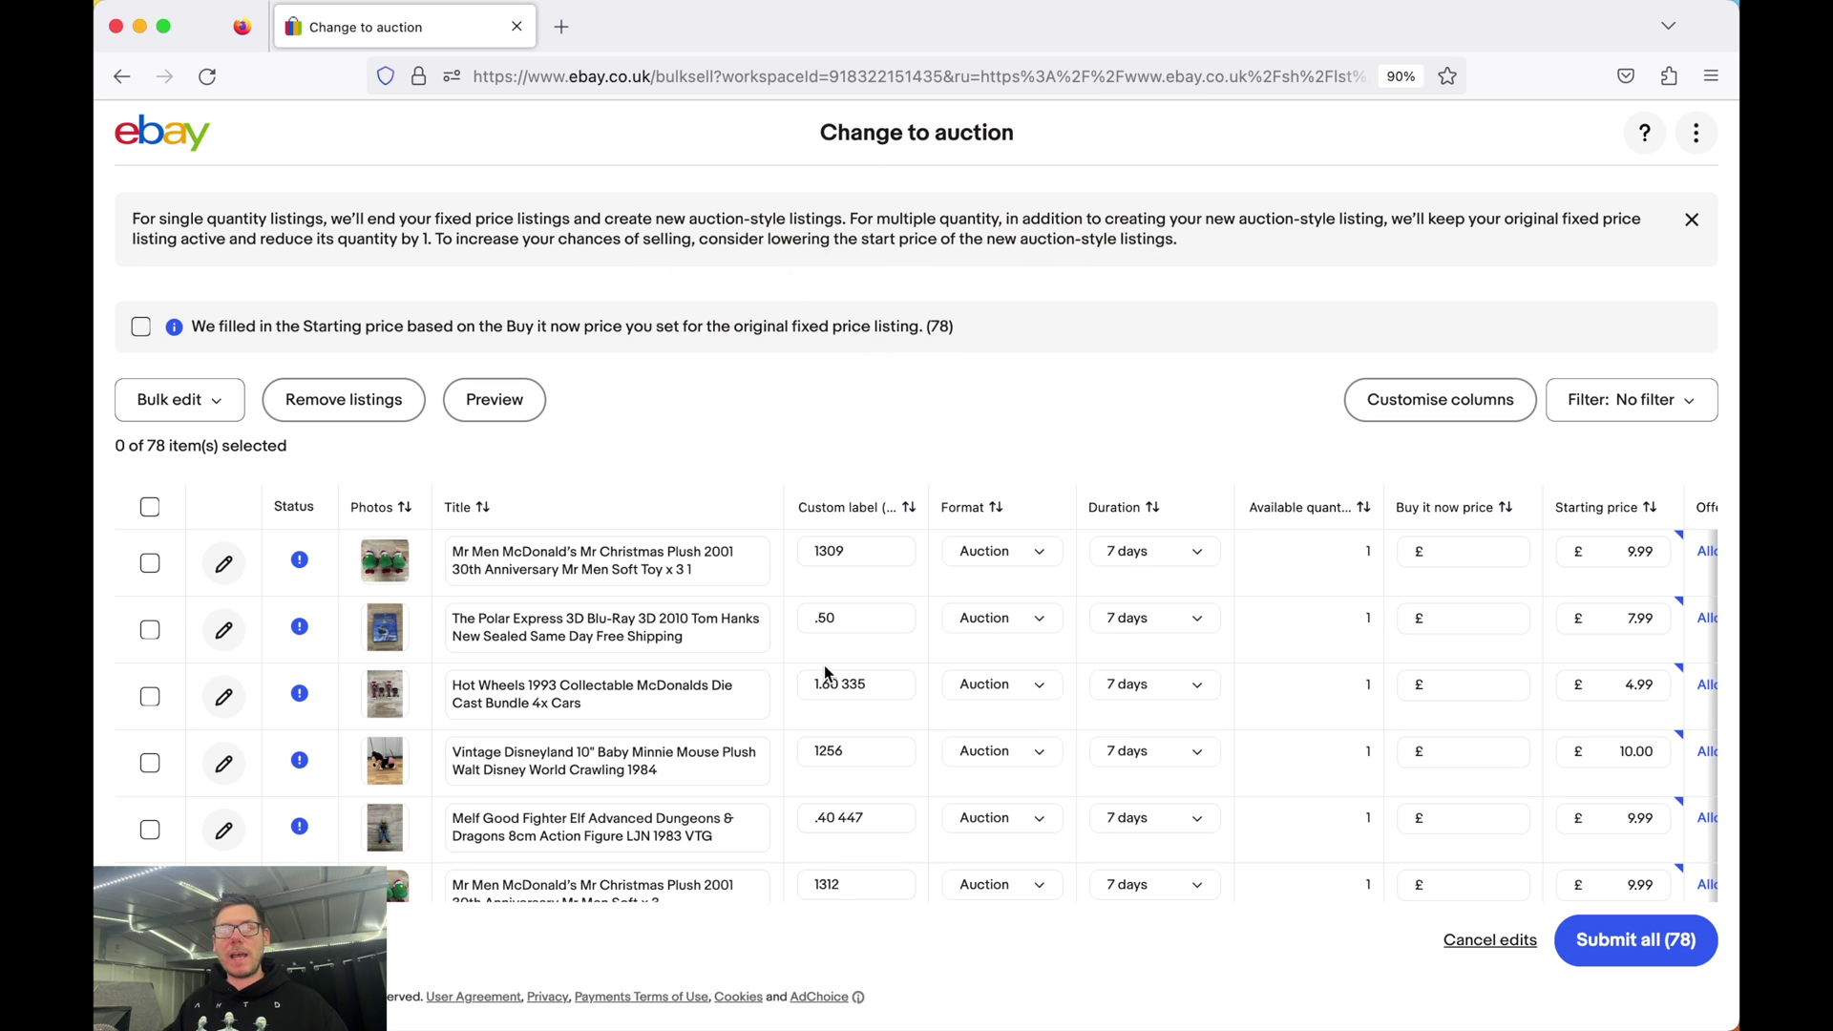
scroll(806, 667, "right", 5)
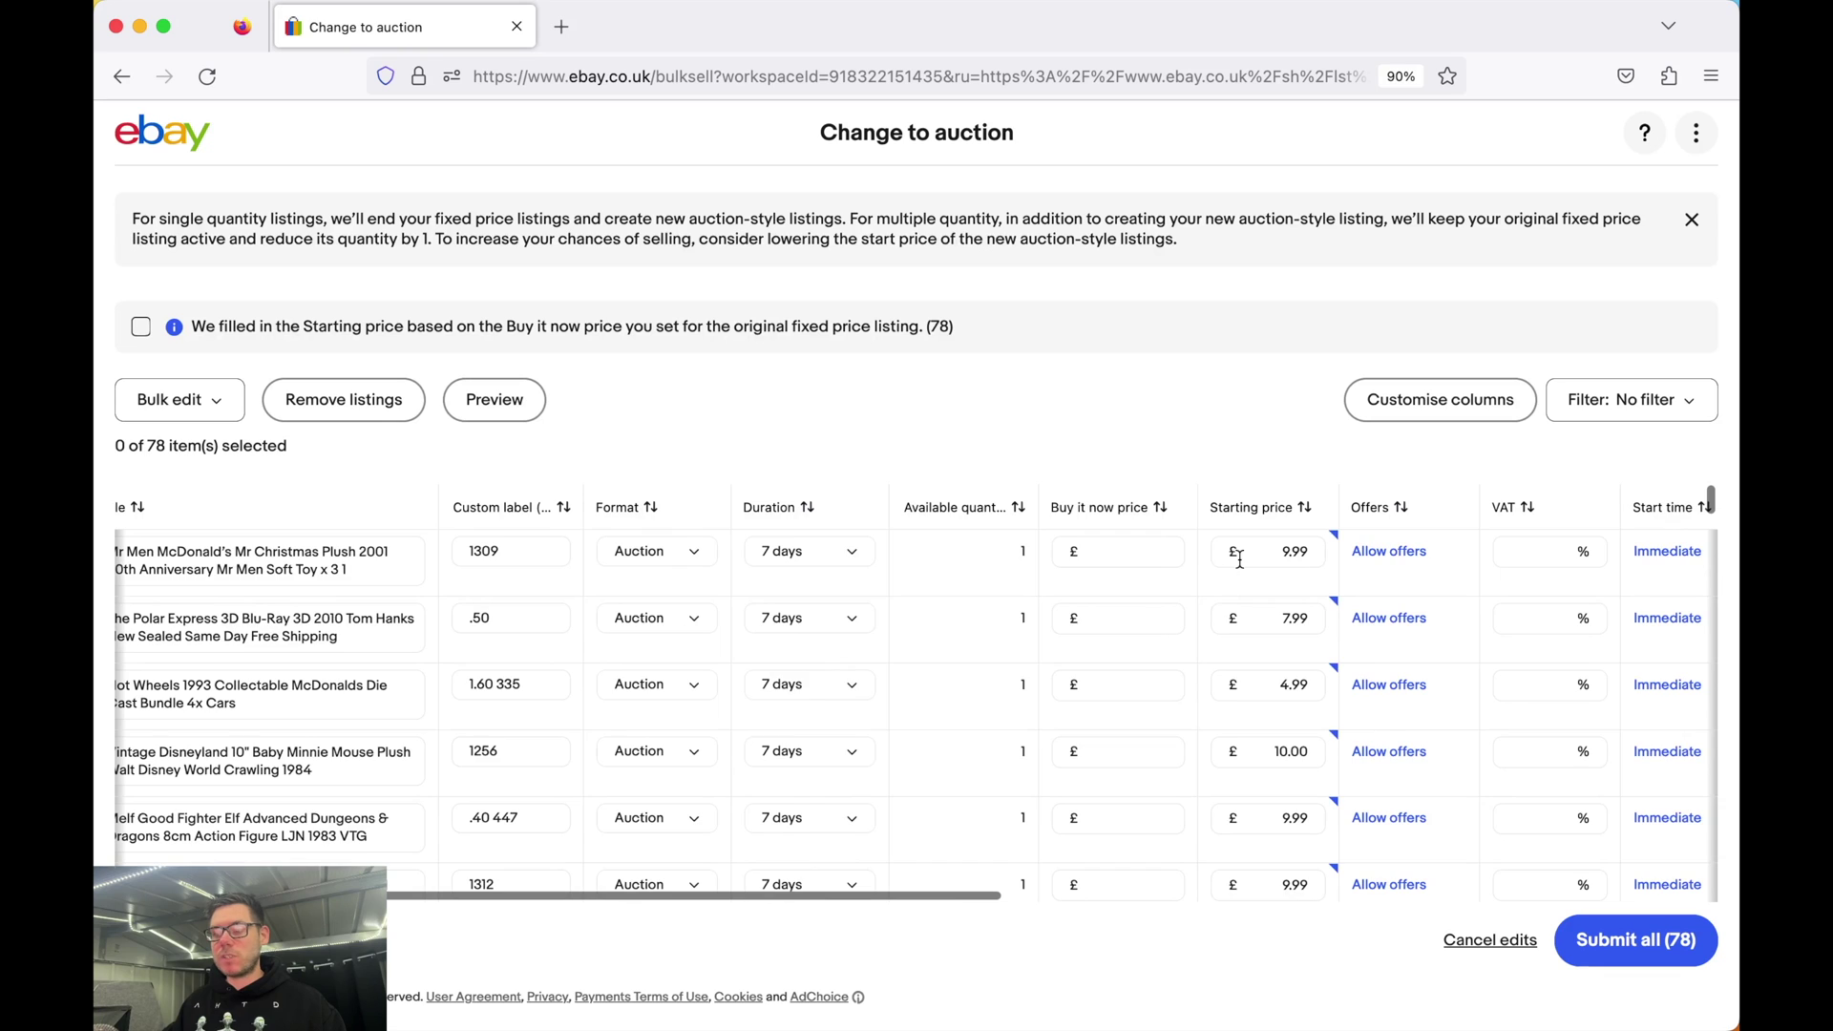
scroll(1231, 569, "down", 10)
scroll(1241, 567, "down", 10)
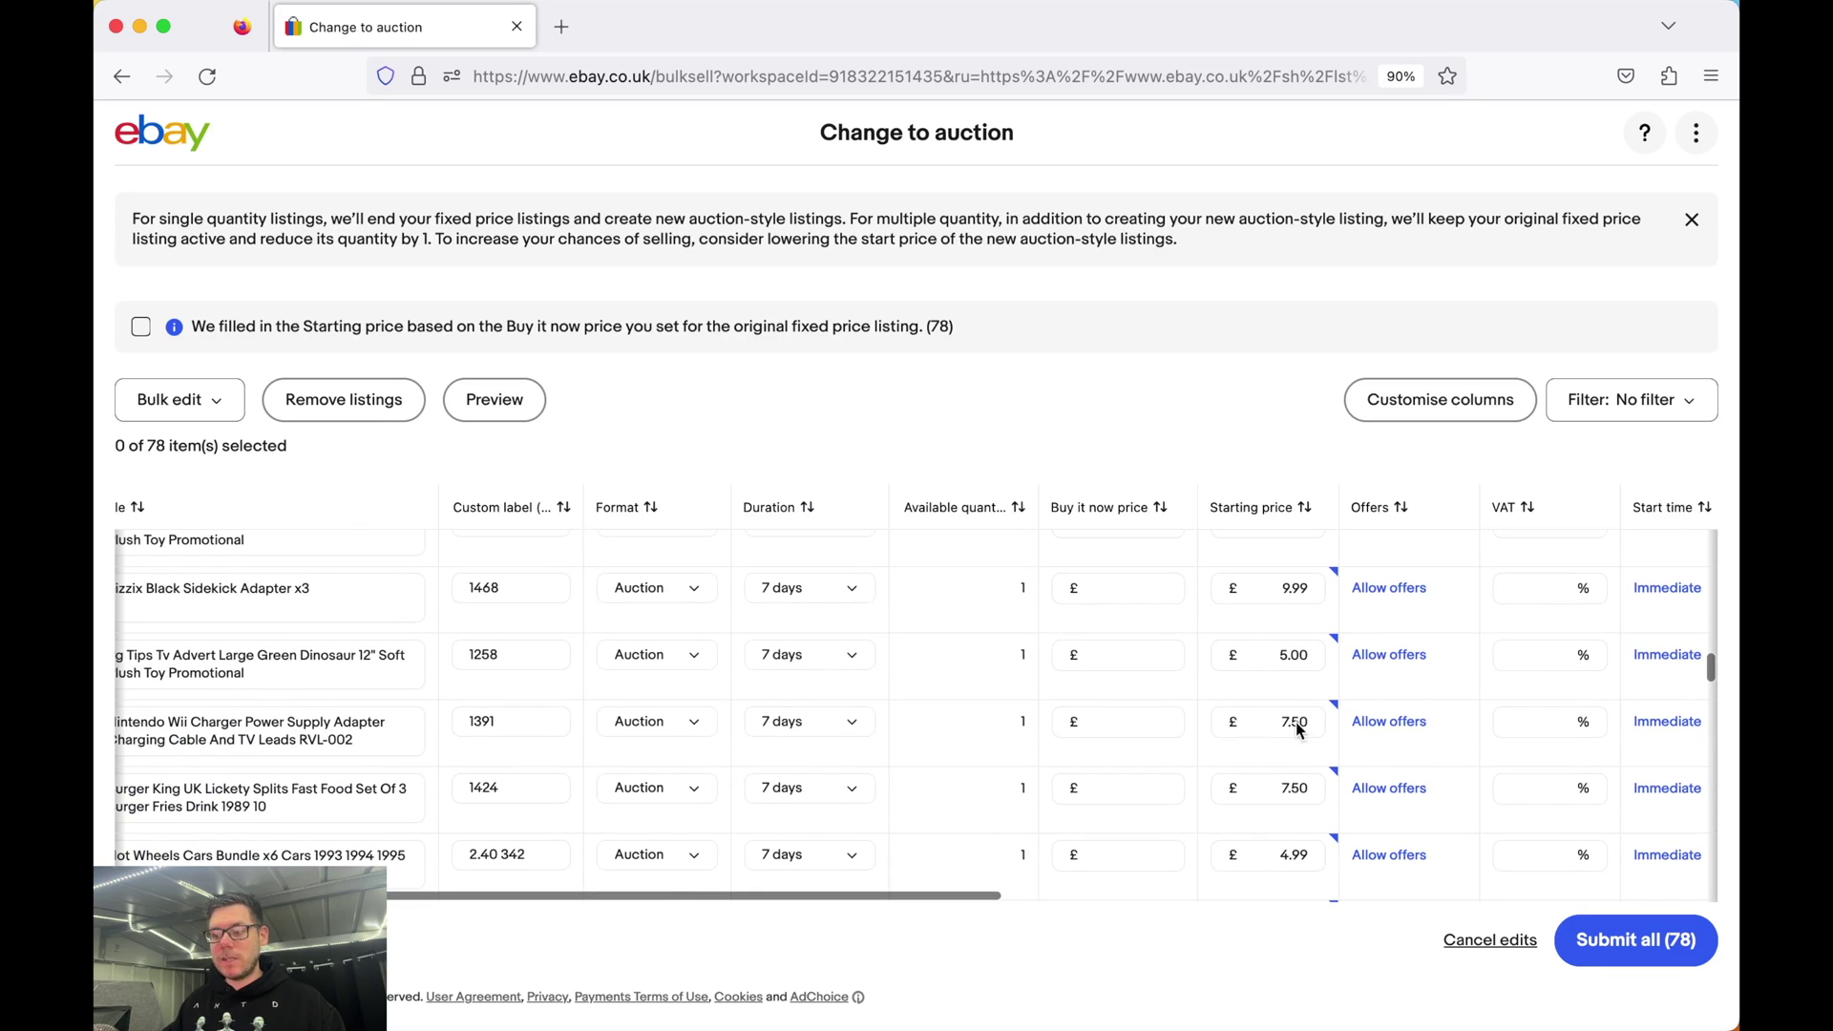
scroll(1290, 726, "left", 2)
scroll(1291, 726, "down", 5)
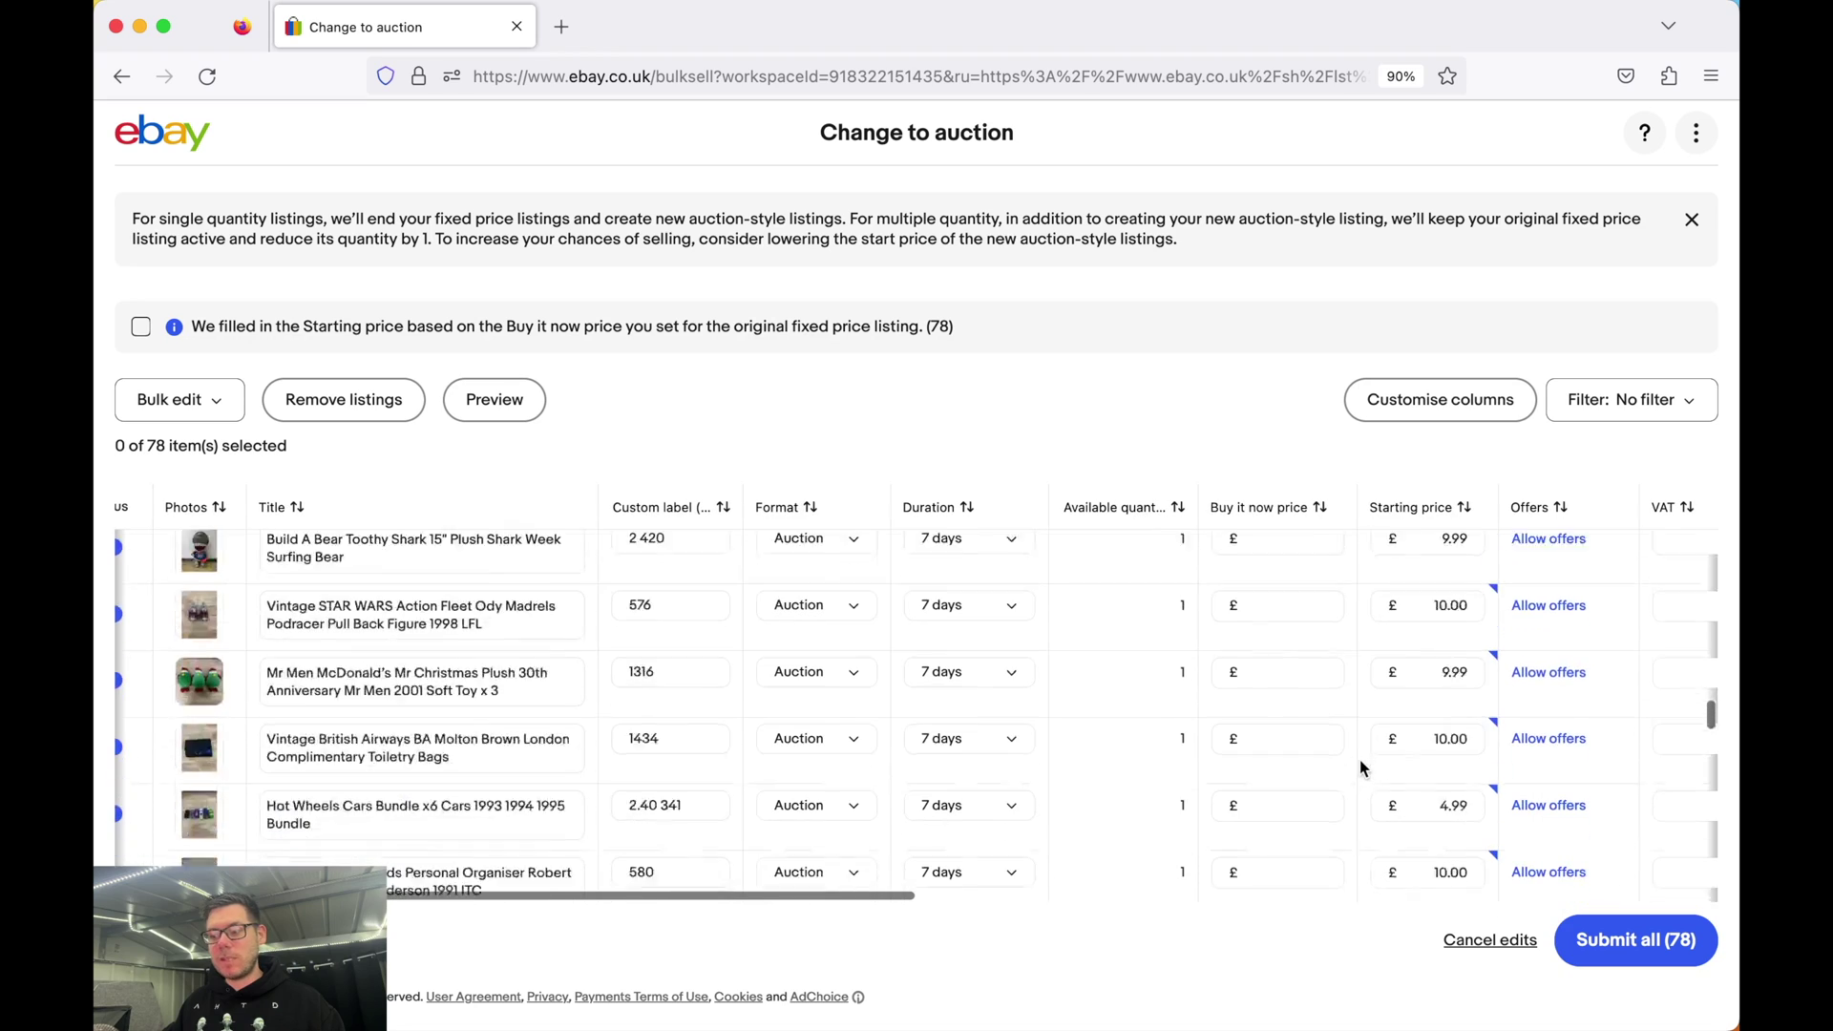
scroll(1031, 666, "left", 3)
scroll(1031, 667, "up", 5)
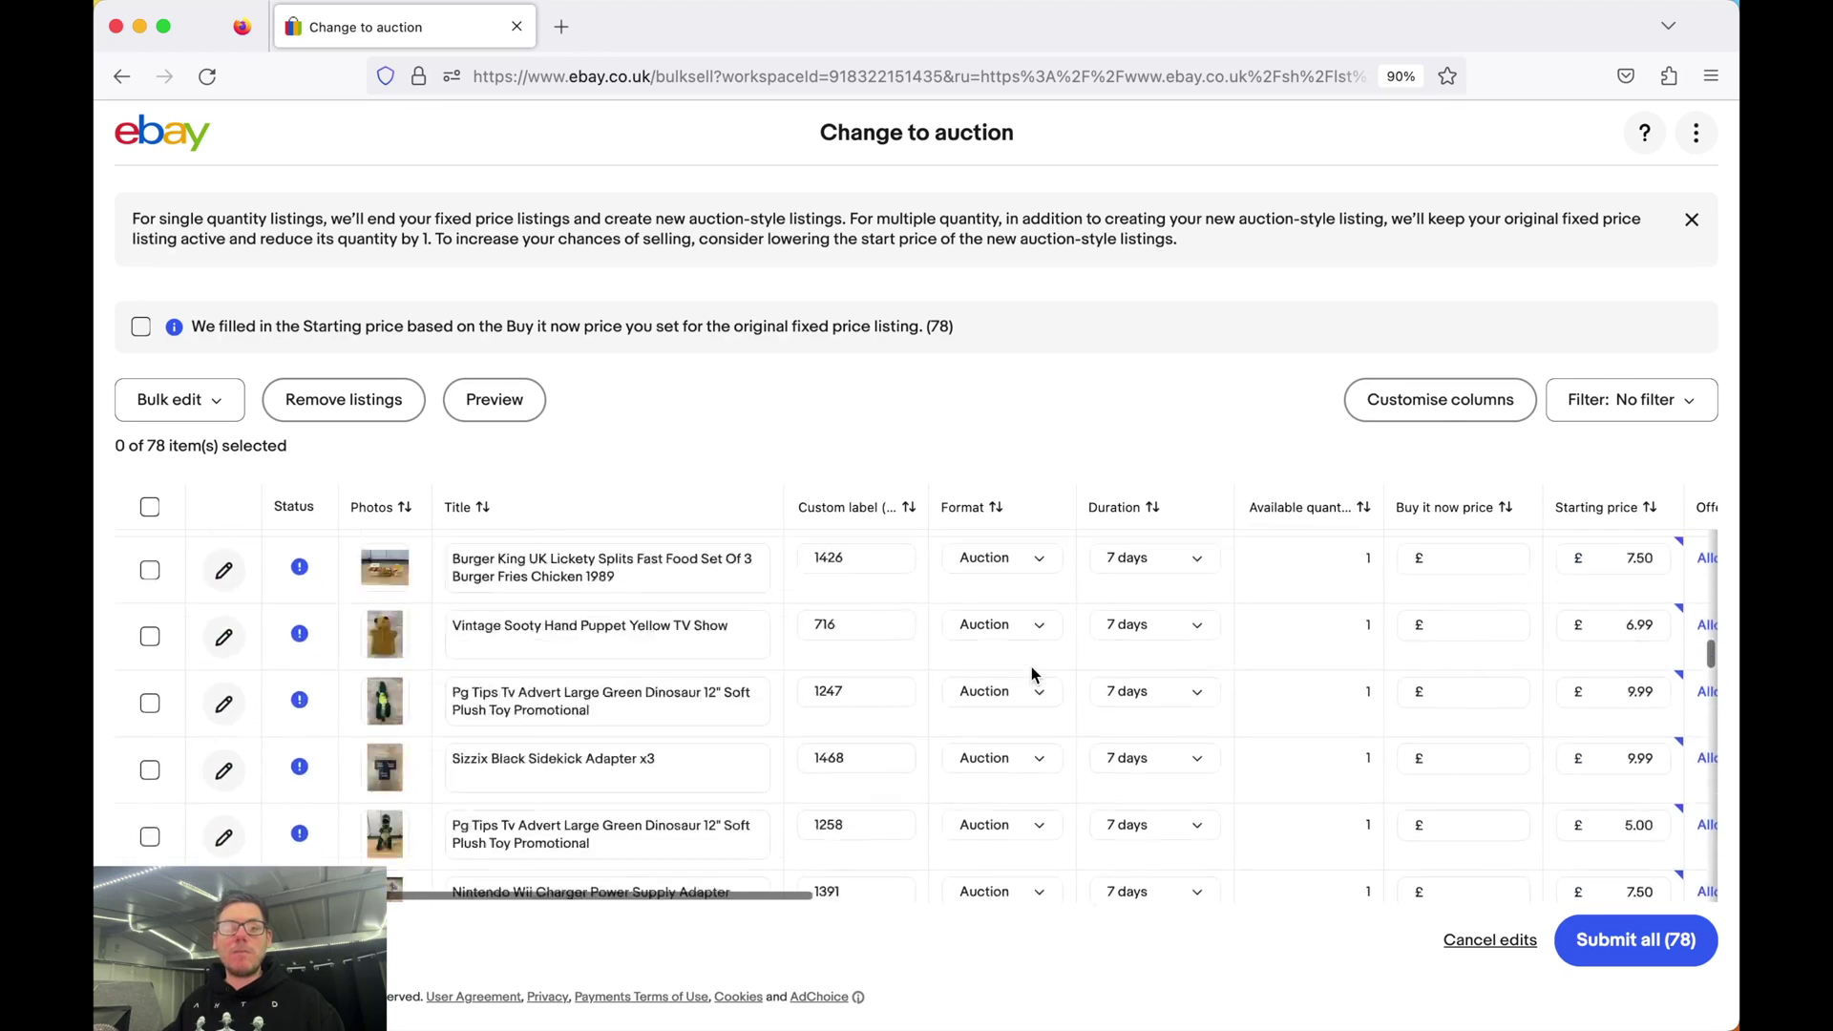
scroll(1031, 666, "up", 5)
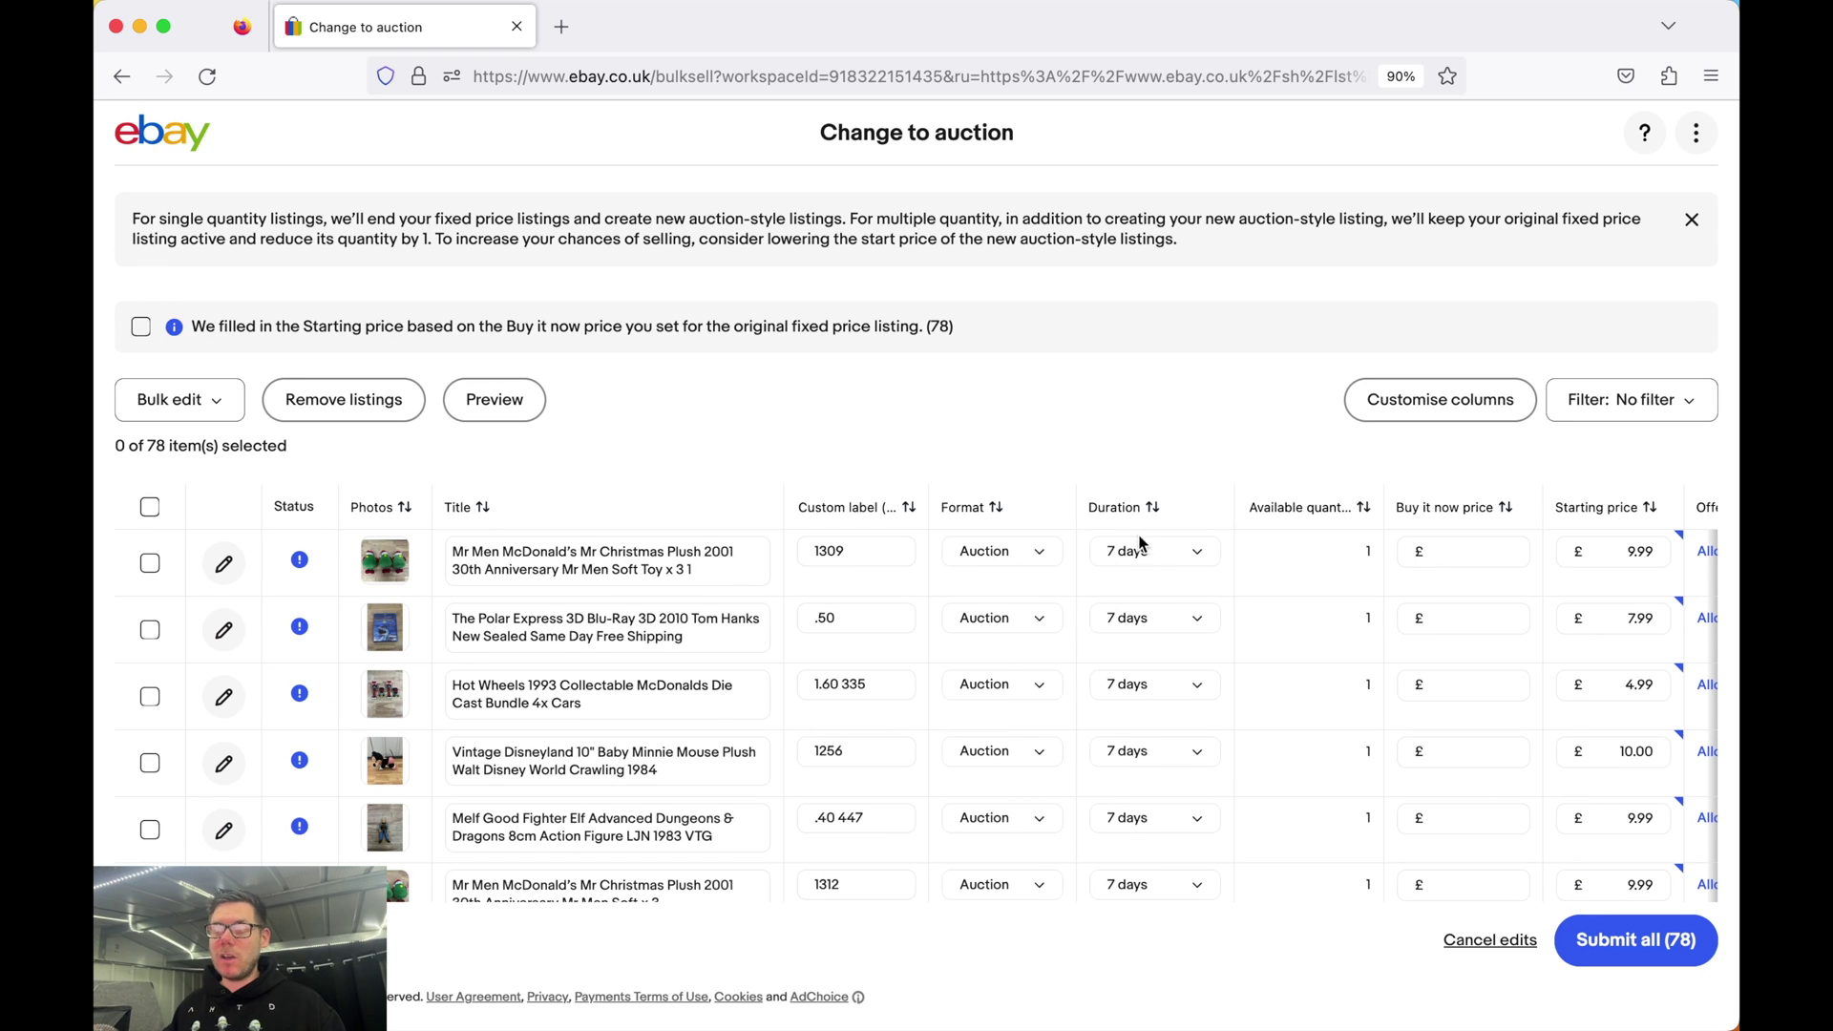
scroll(1160, 558, "down", 1)
scroll(1155, 554, "up", 1)
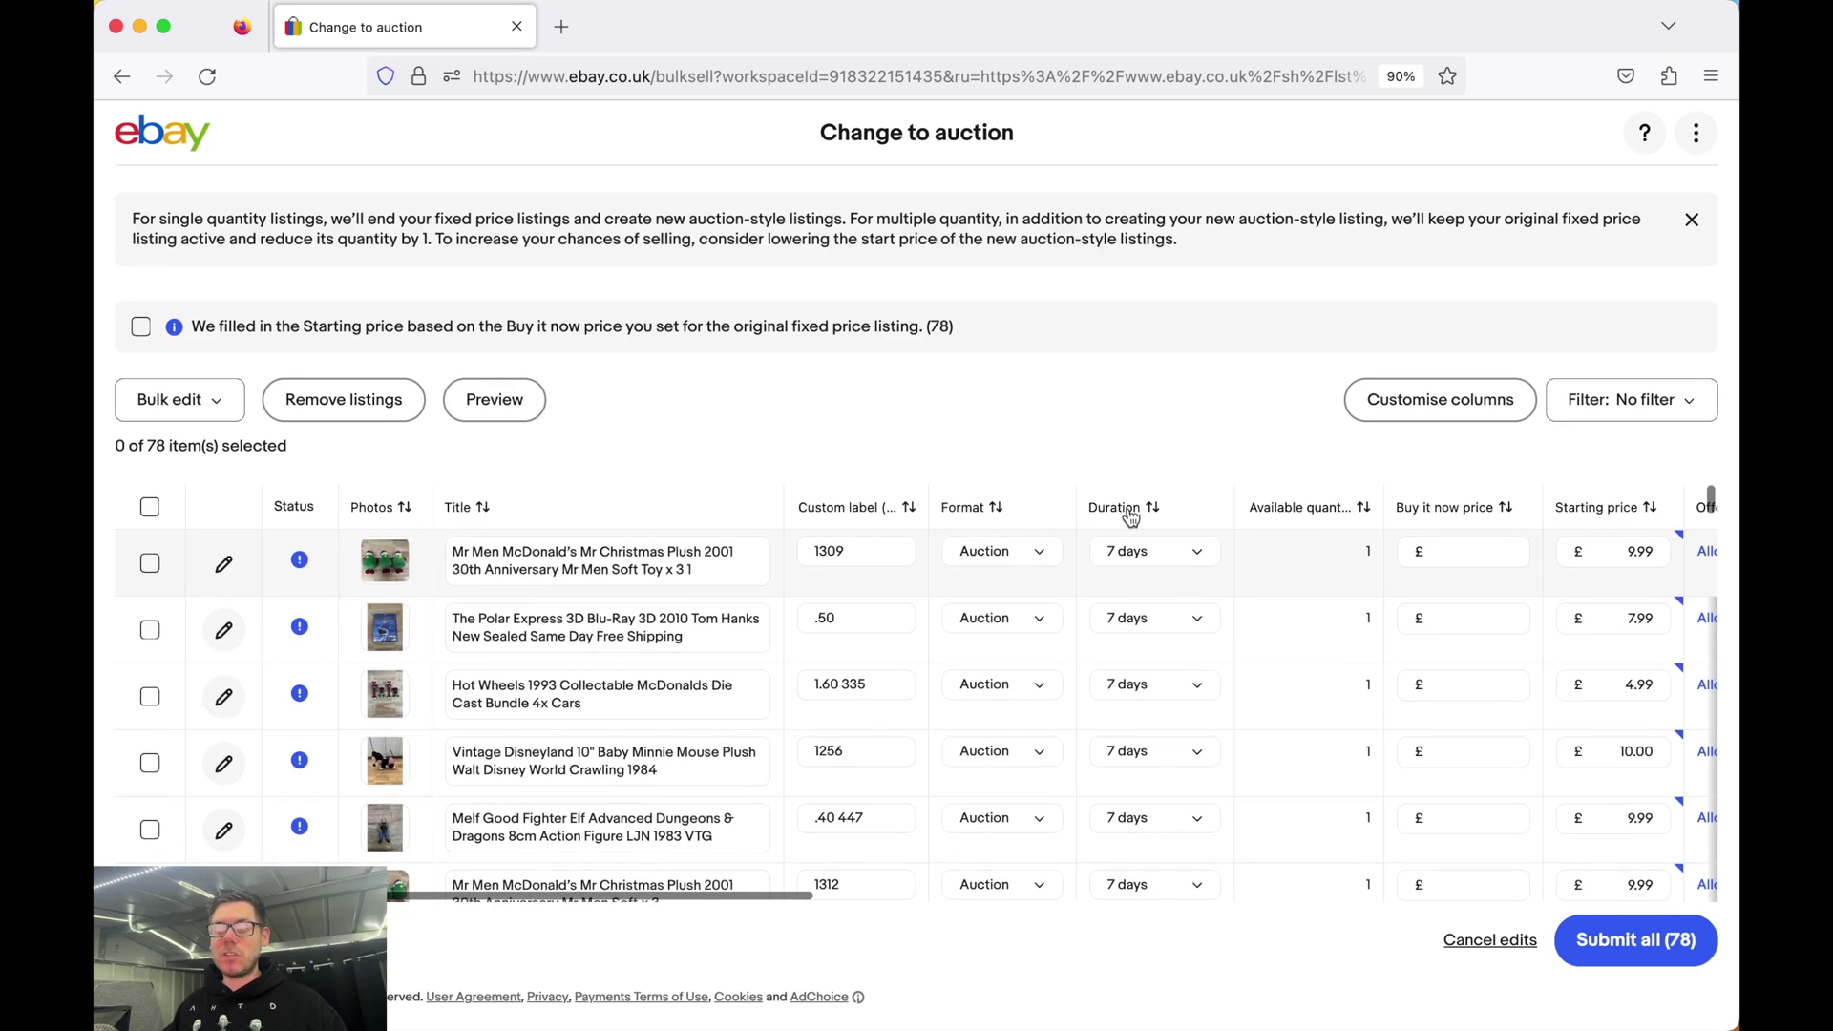
left_click(1151, 554)
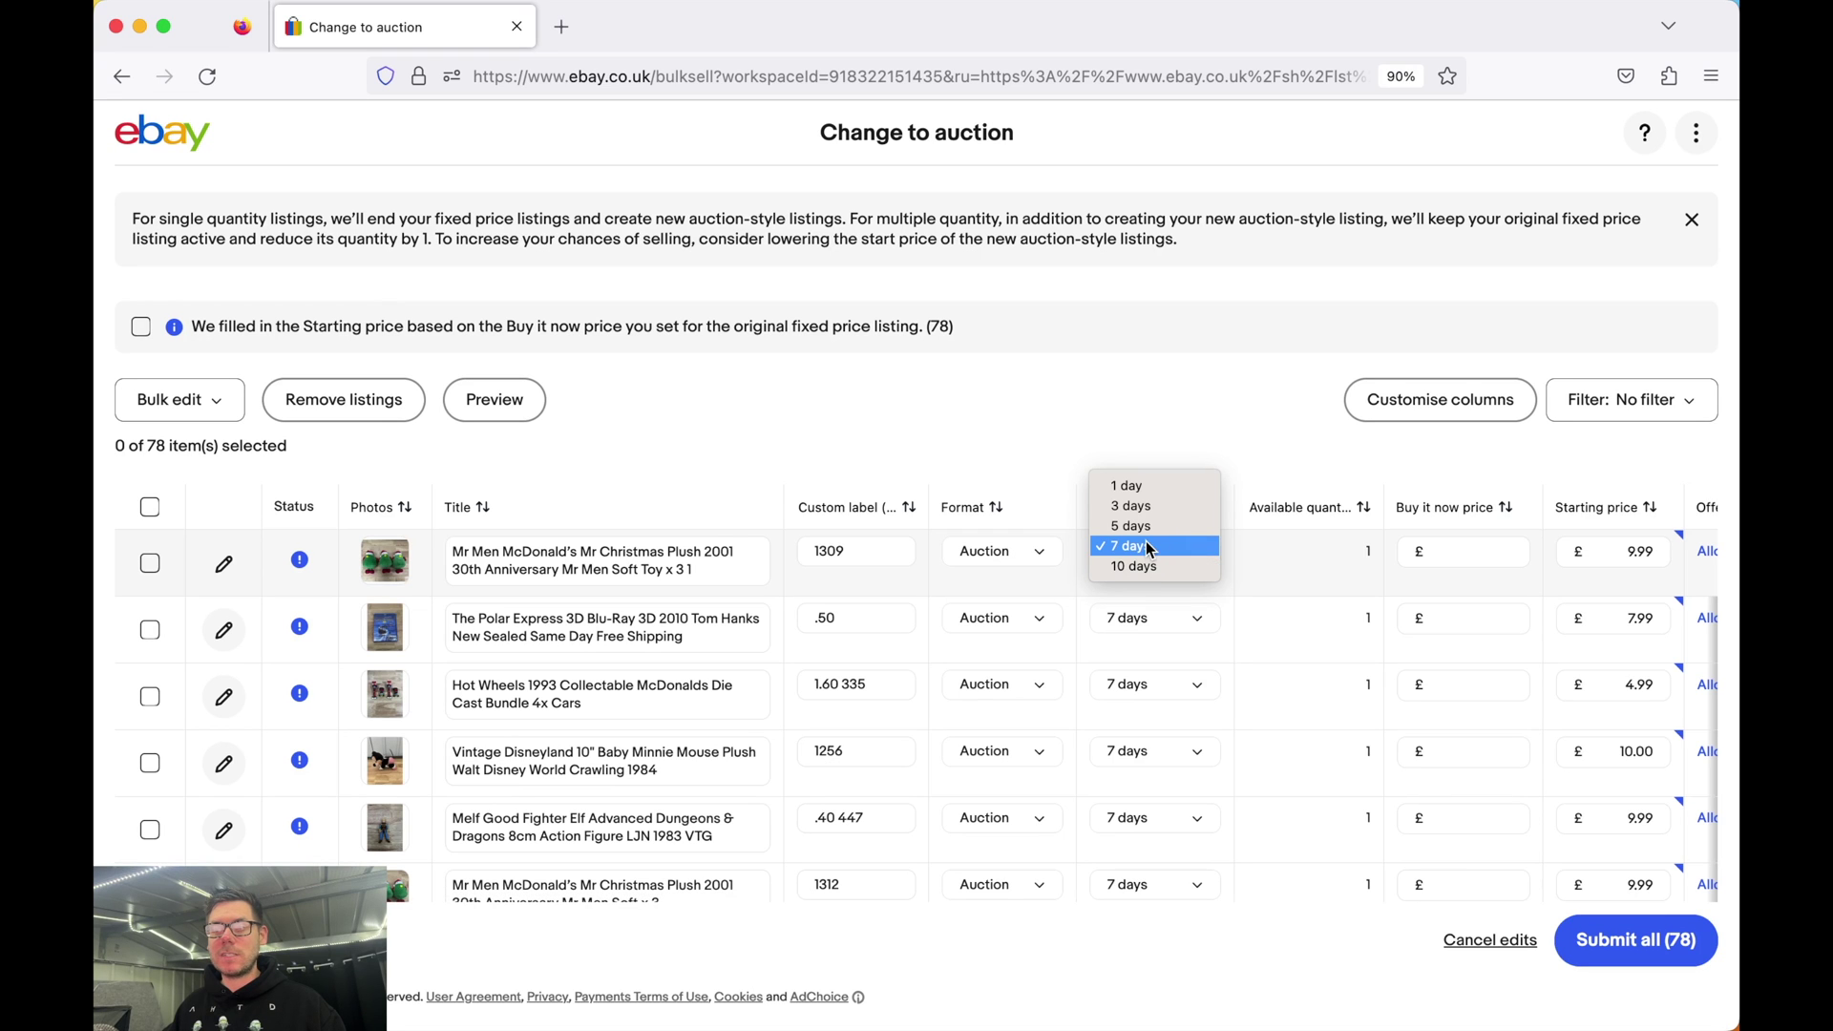
left_click(1116, 424)
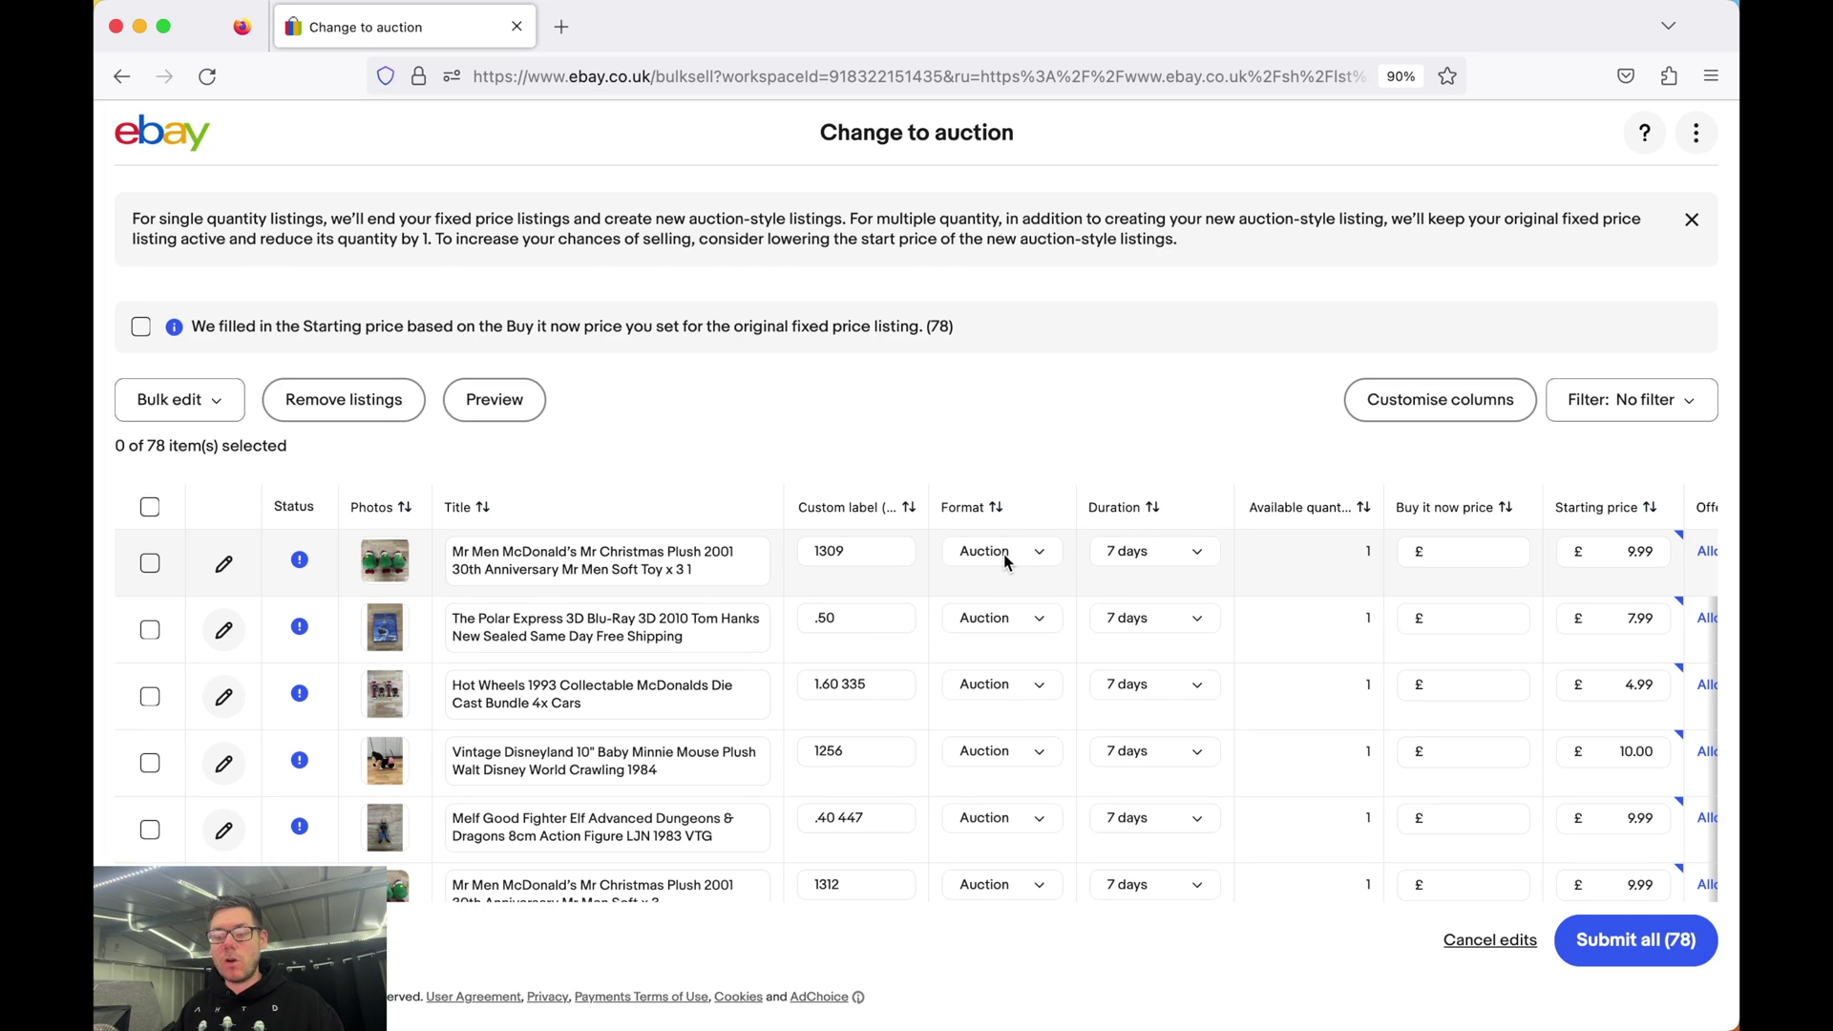
scroll(1155, 554, "right", 3)
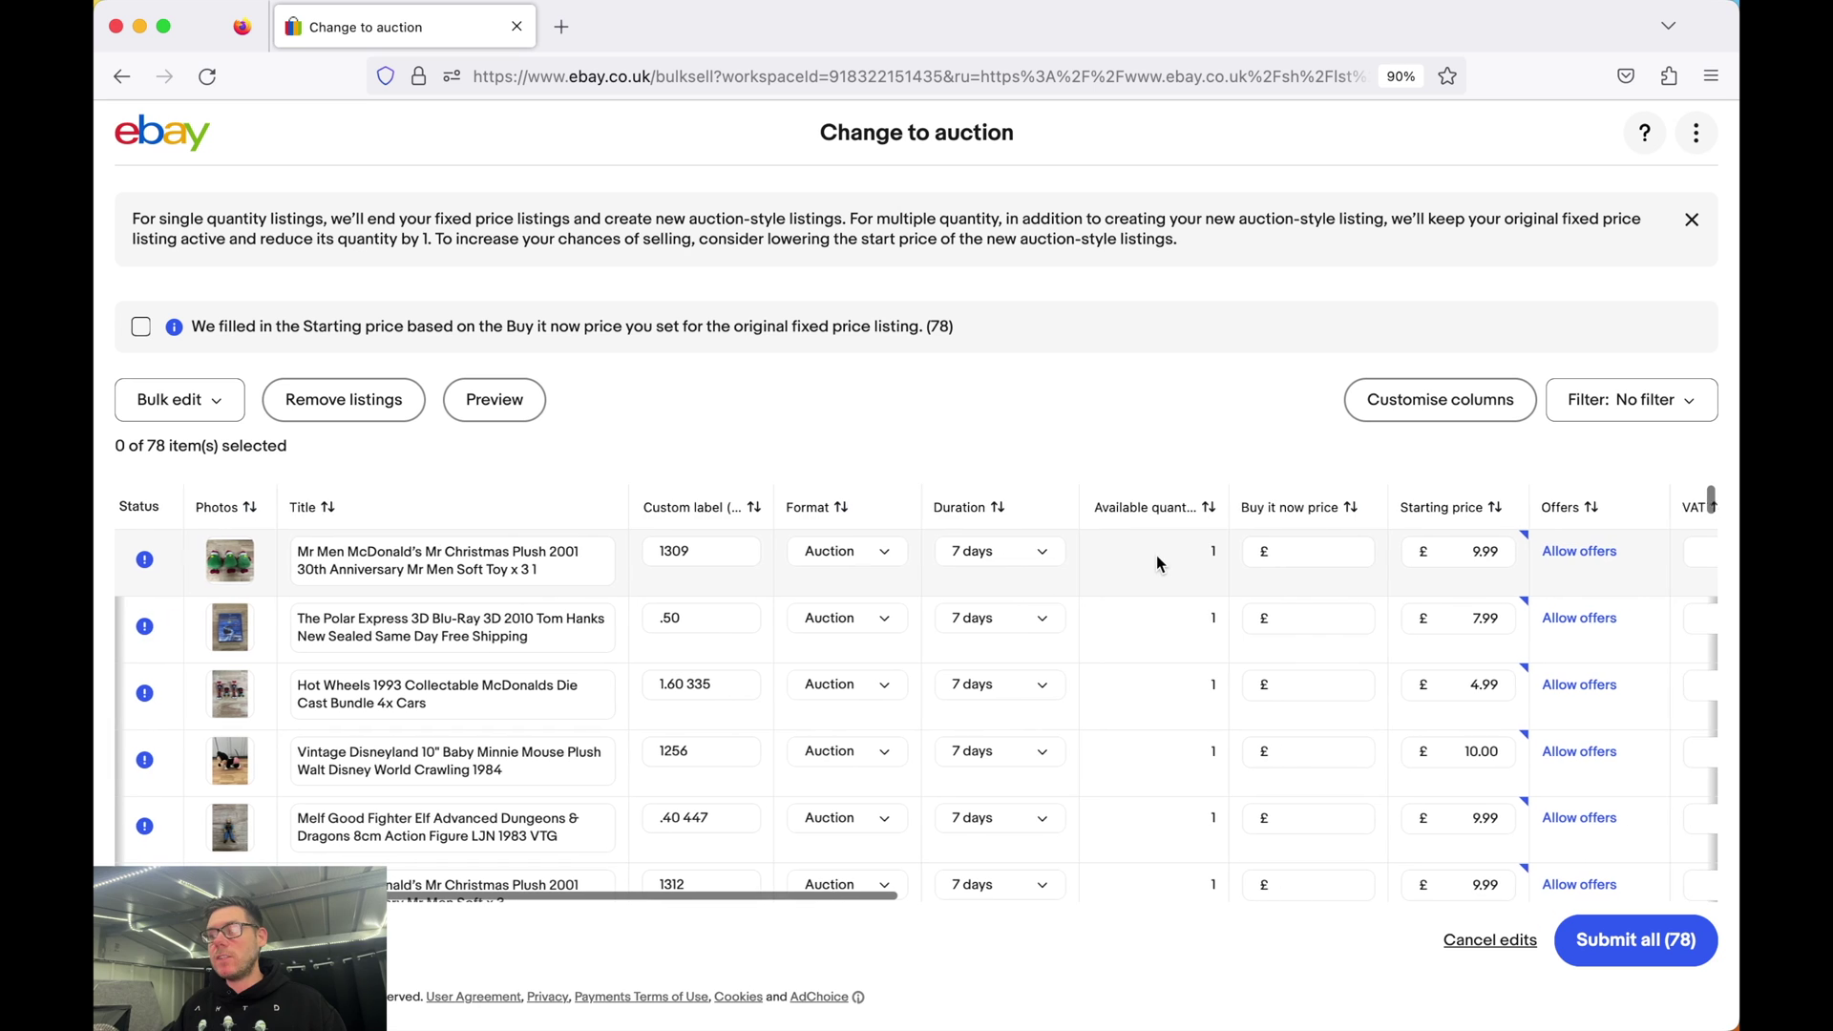
Step: Check the first items' starting price fields, leaving them unchanged
left_click(1456, 554)
left_click(1478, 616)
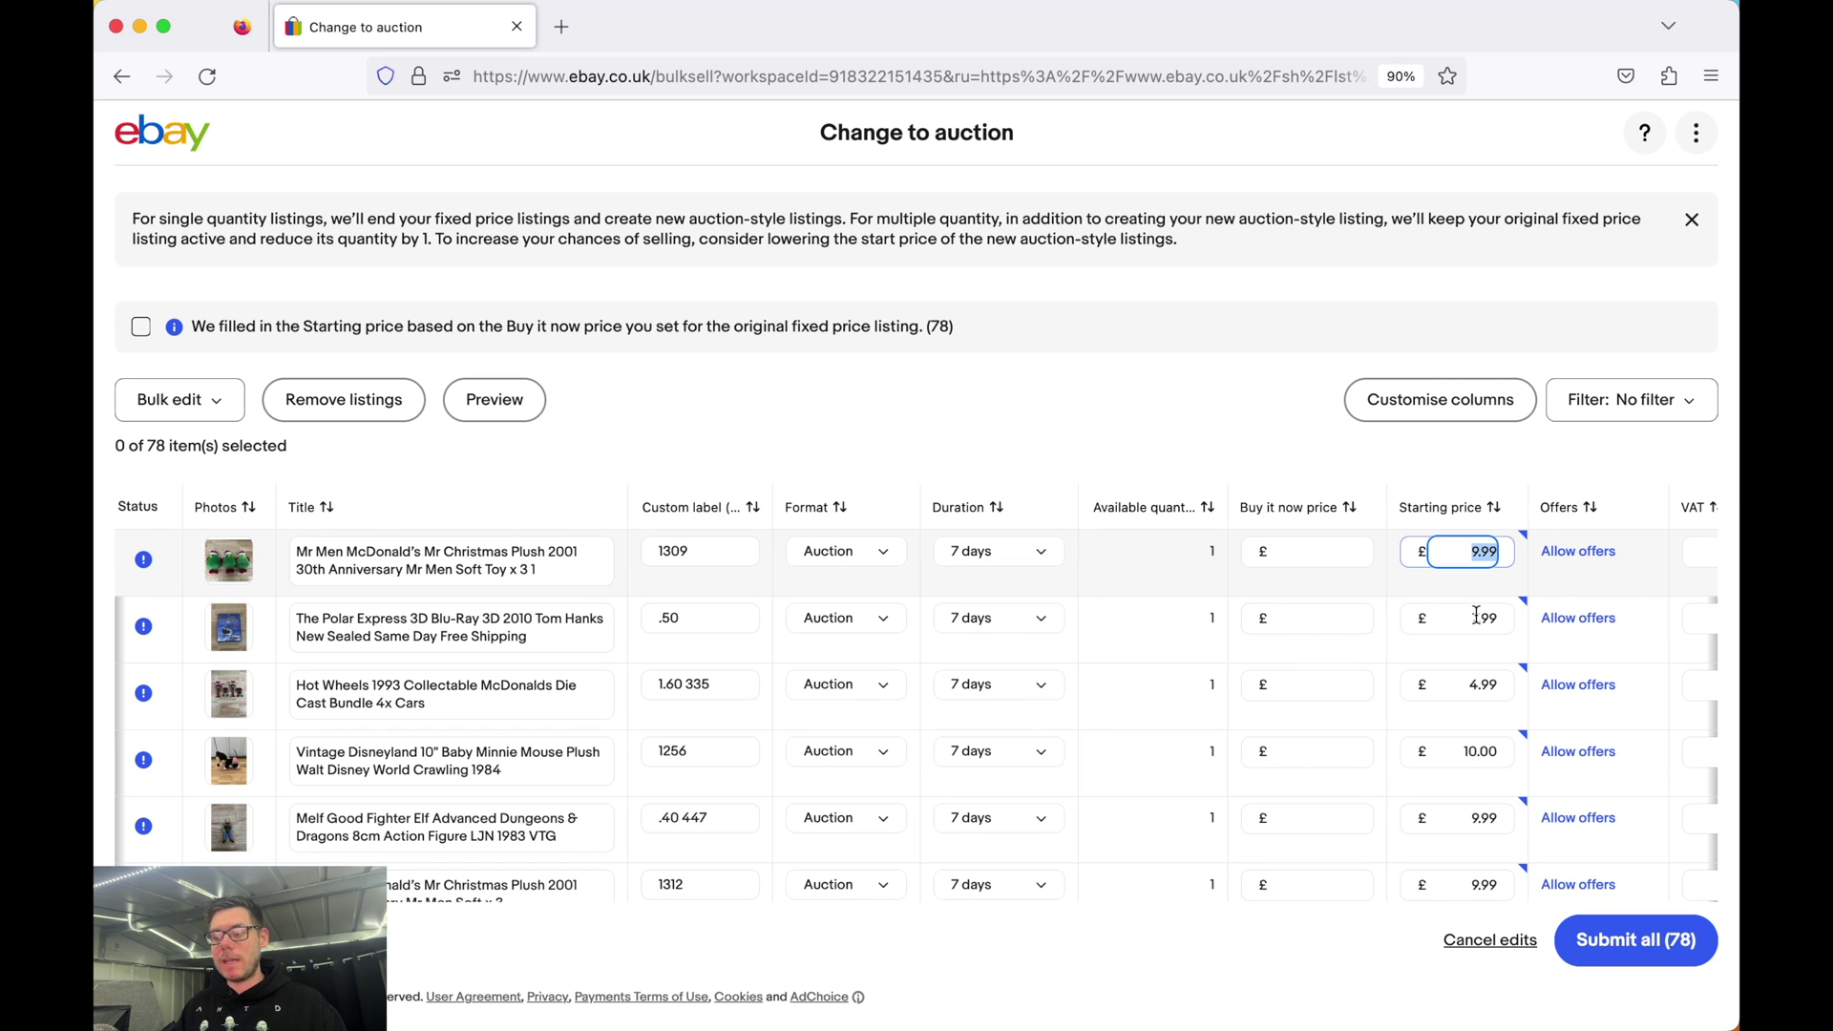
scroll(1198, 609, "left", 3)
scroll(1199, 609, "left", 1)
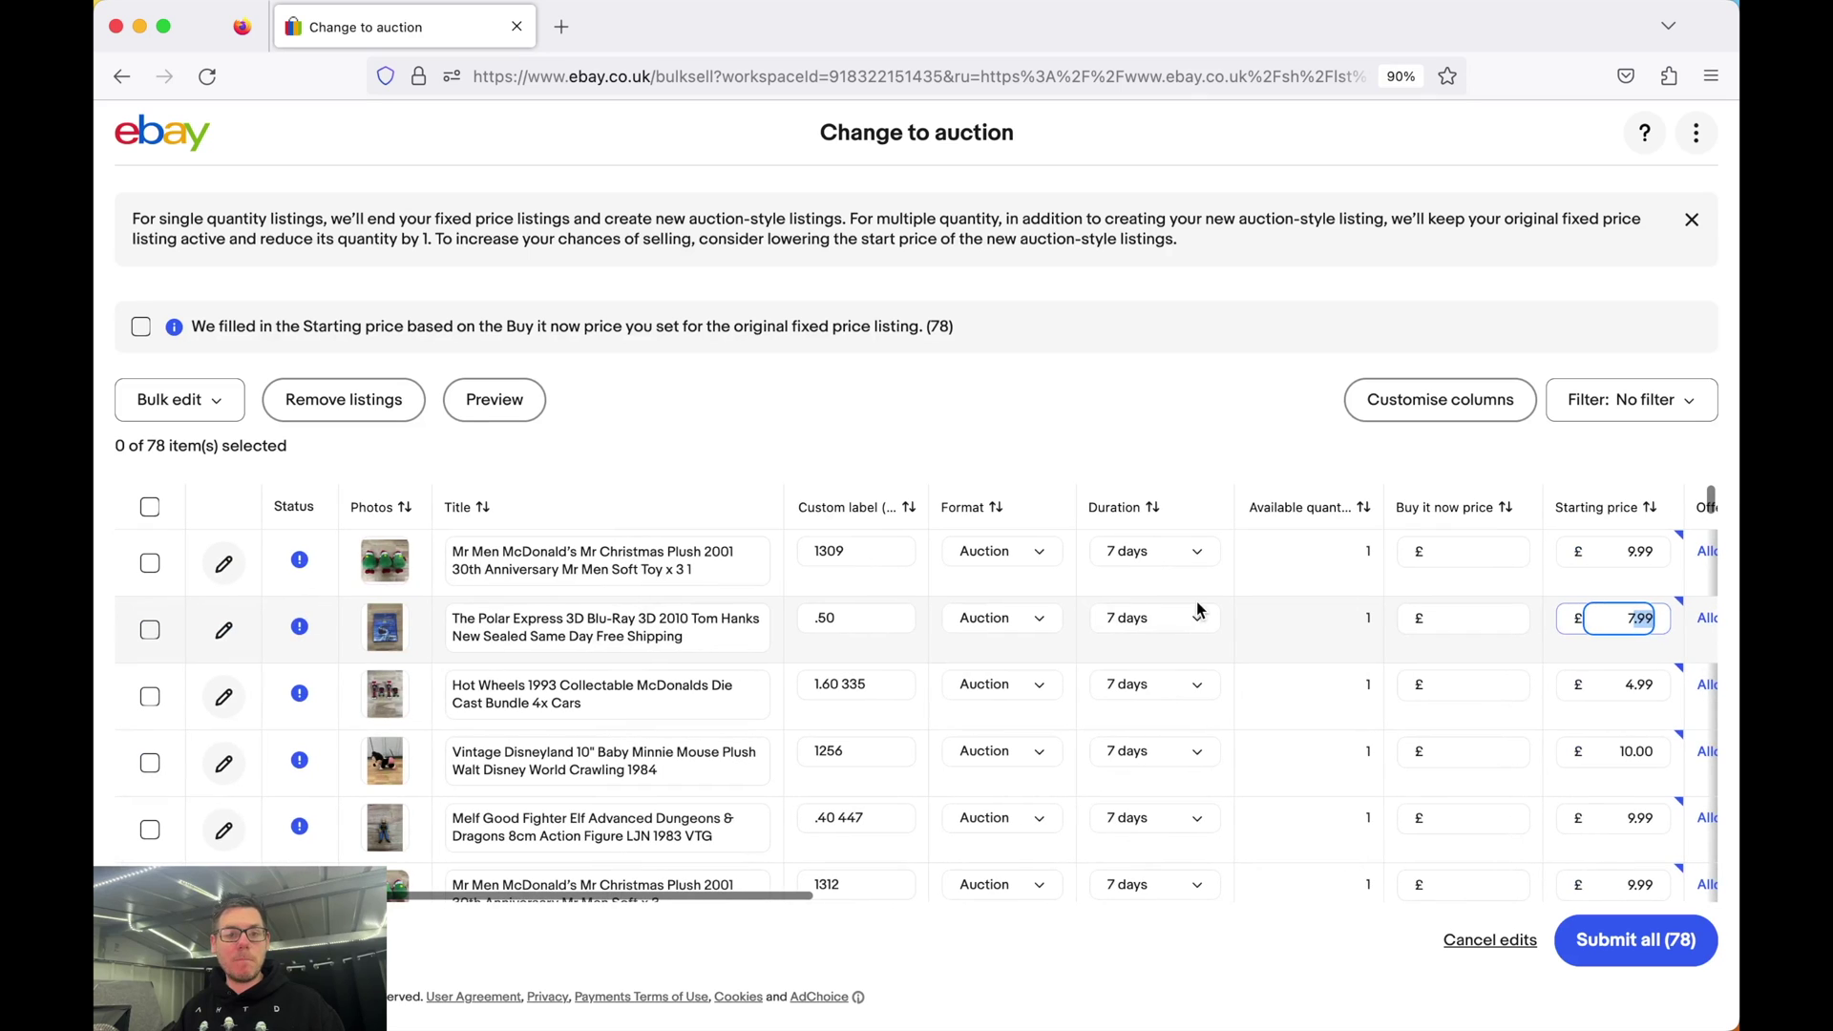
left_click(233, 482)
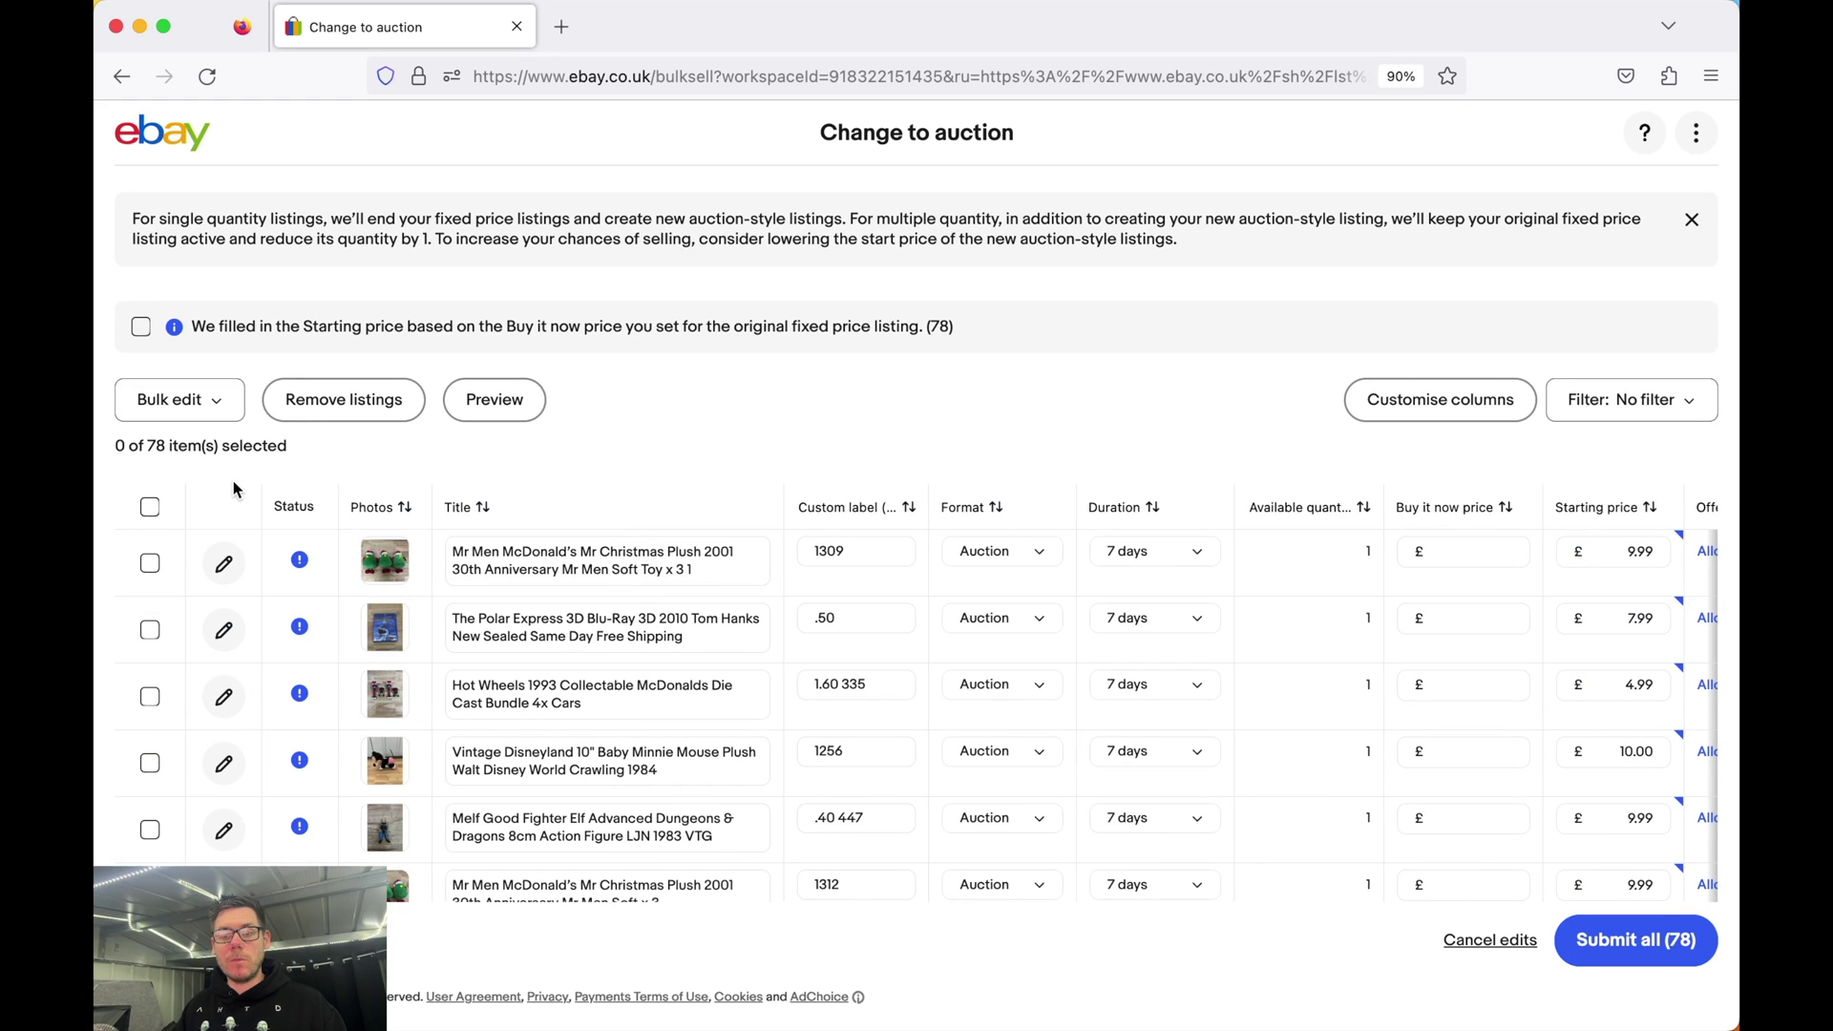
Step: Select all 78 listings and open the Starting price bulk edit
left_click(148, 507)
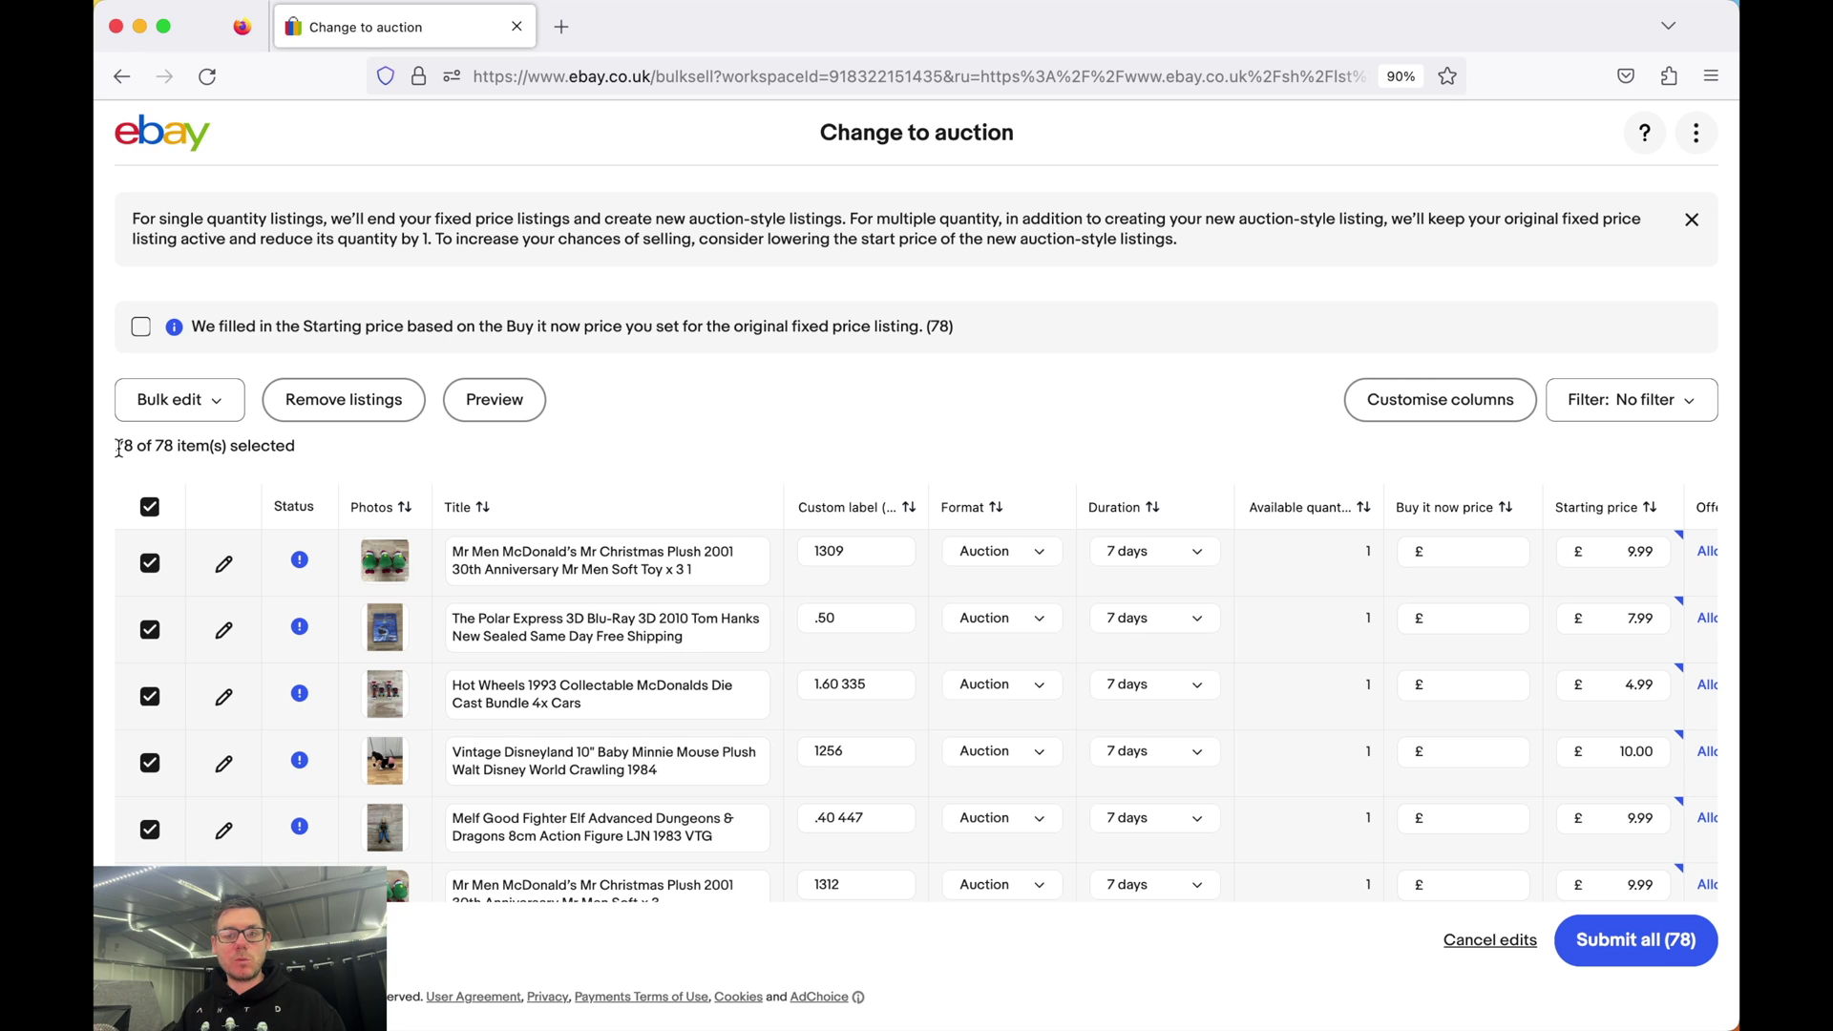
left_click(203, 406)
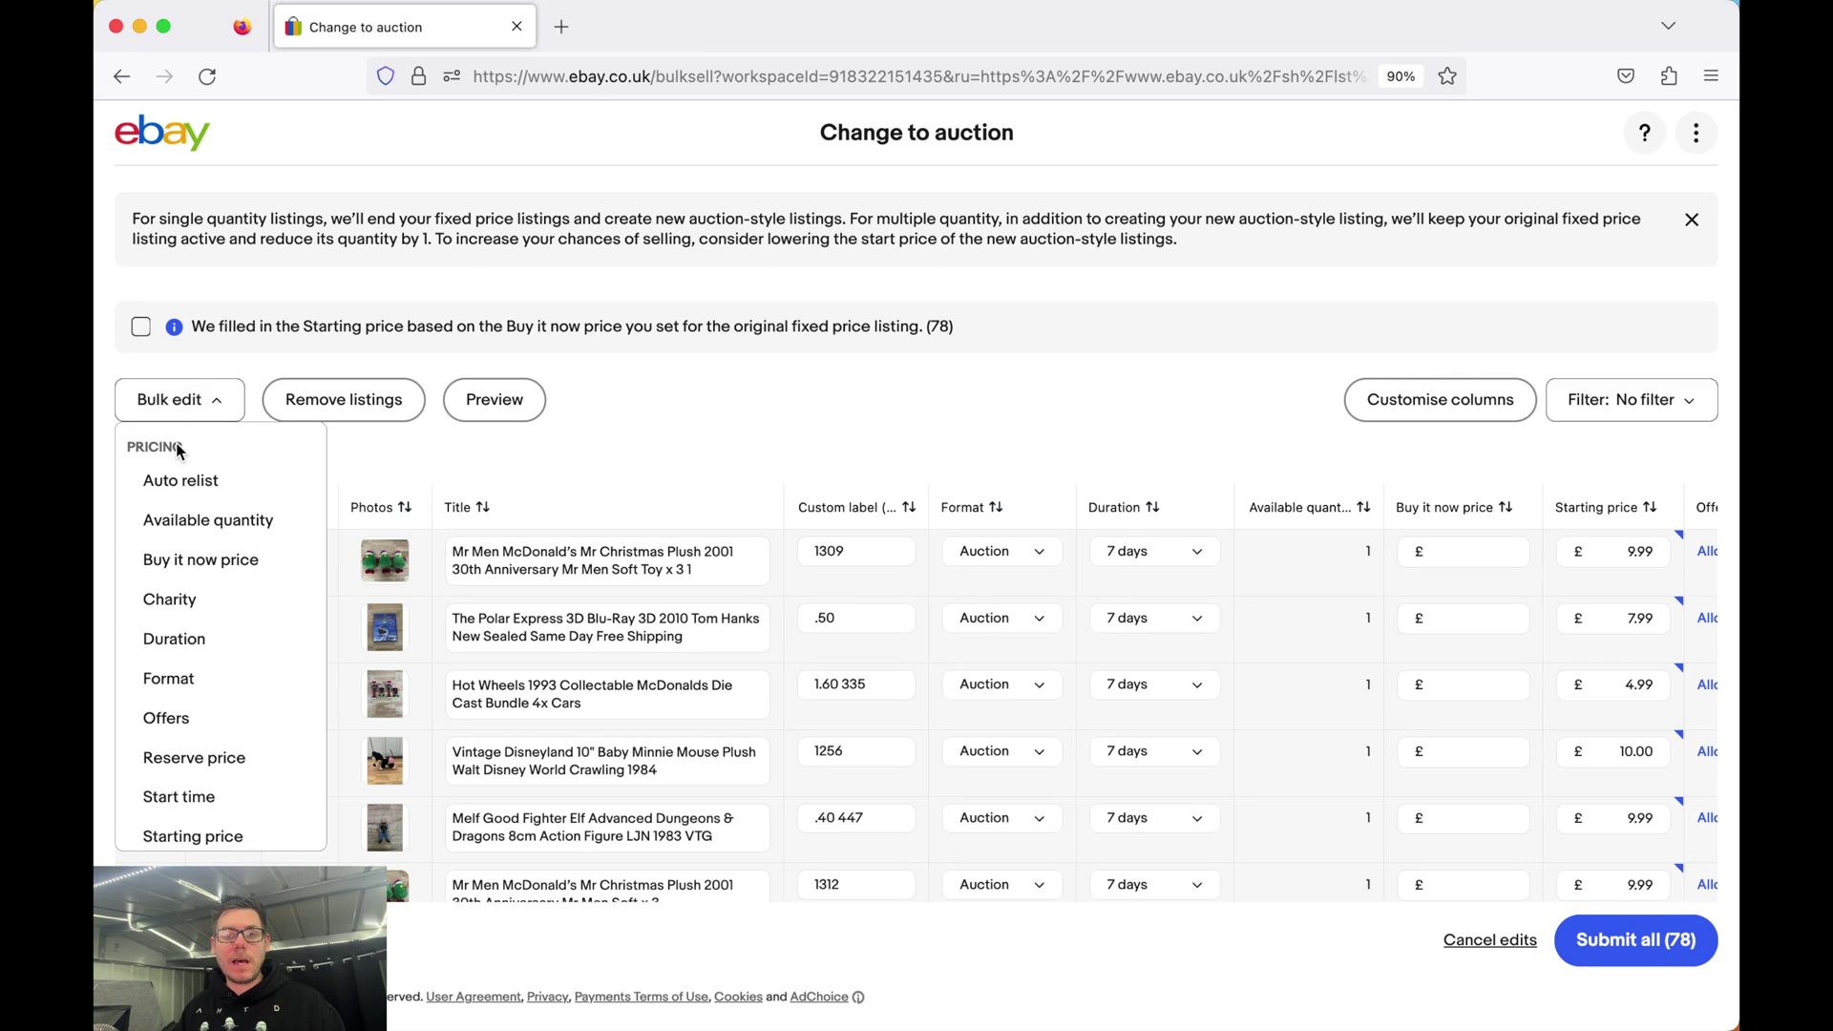
scroll(204, 559, "down", 2)
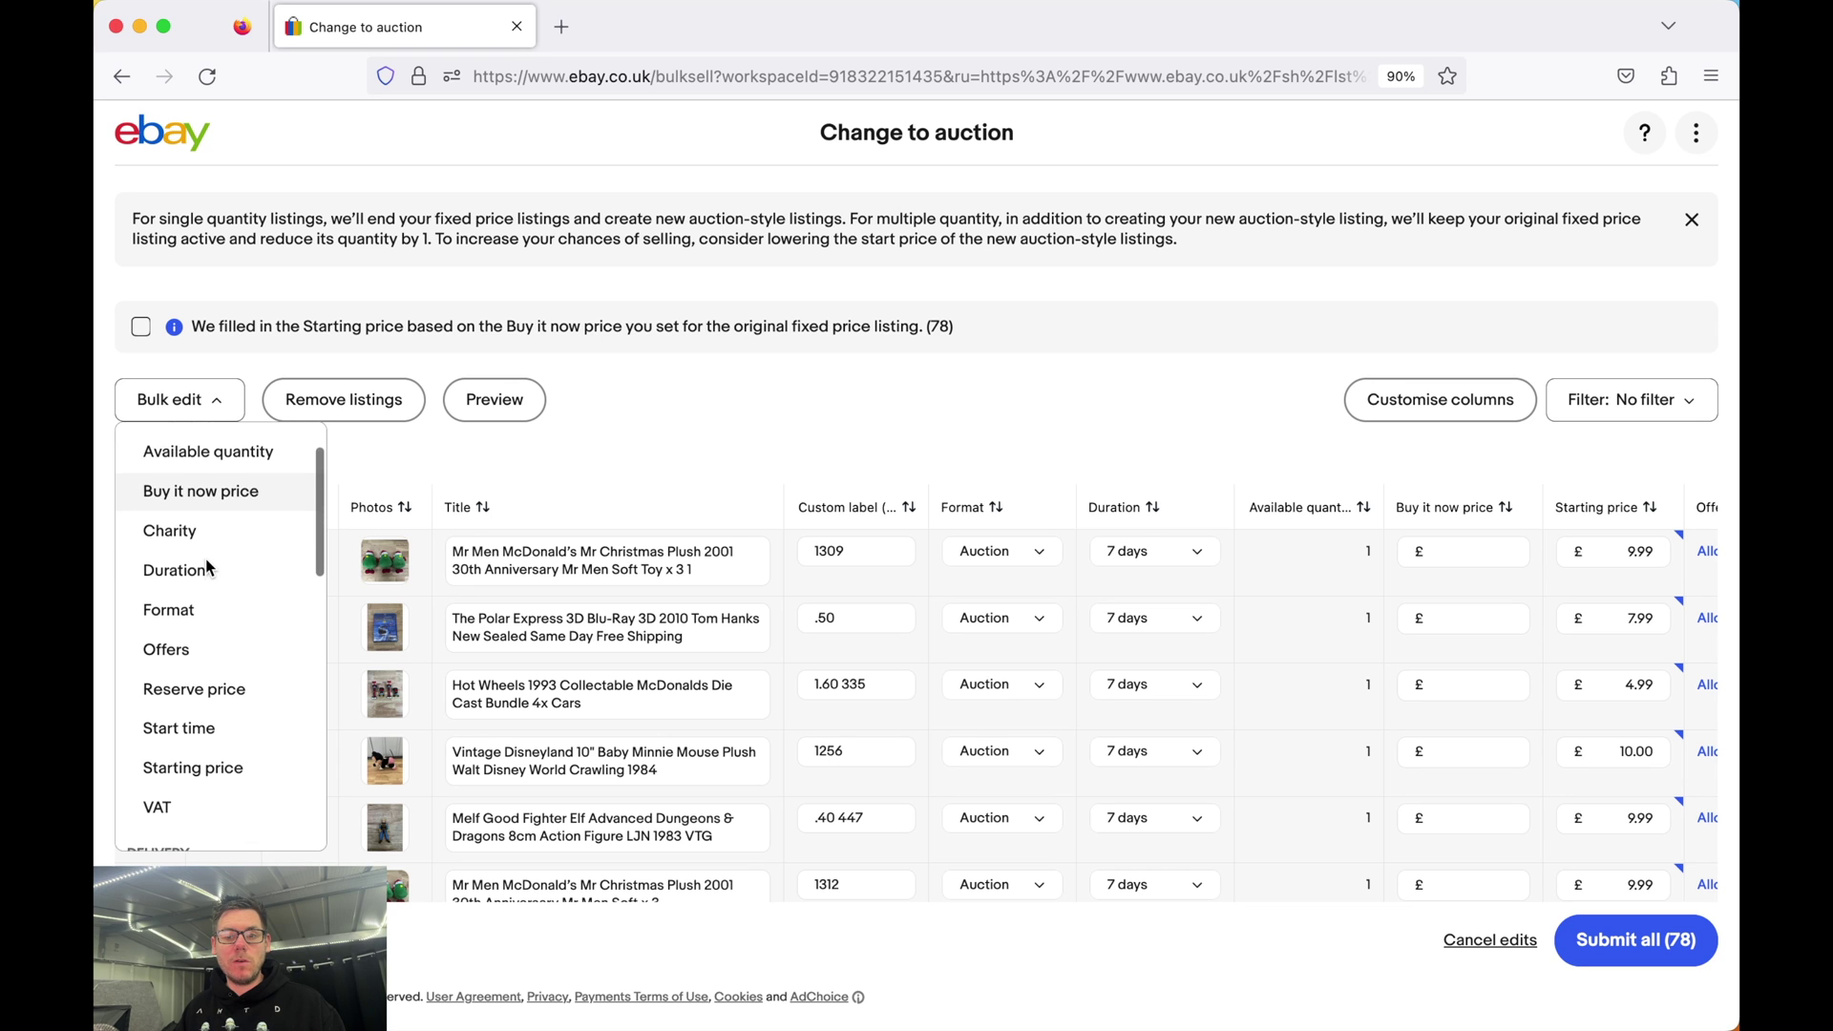
scroll(206, 561, "down", 1)
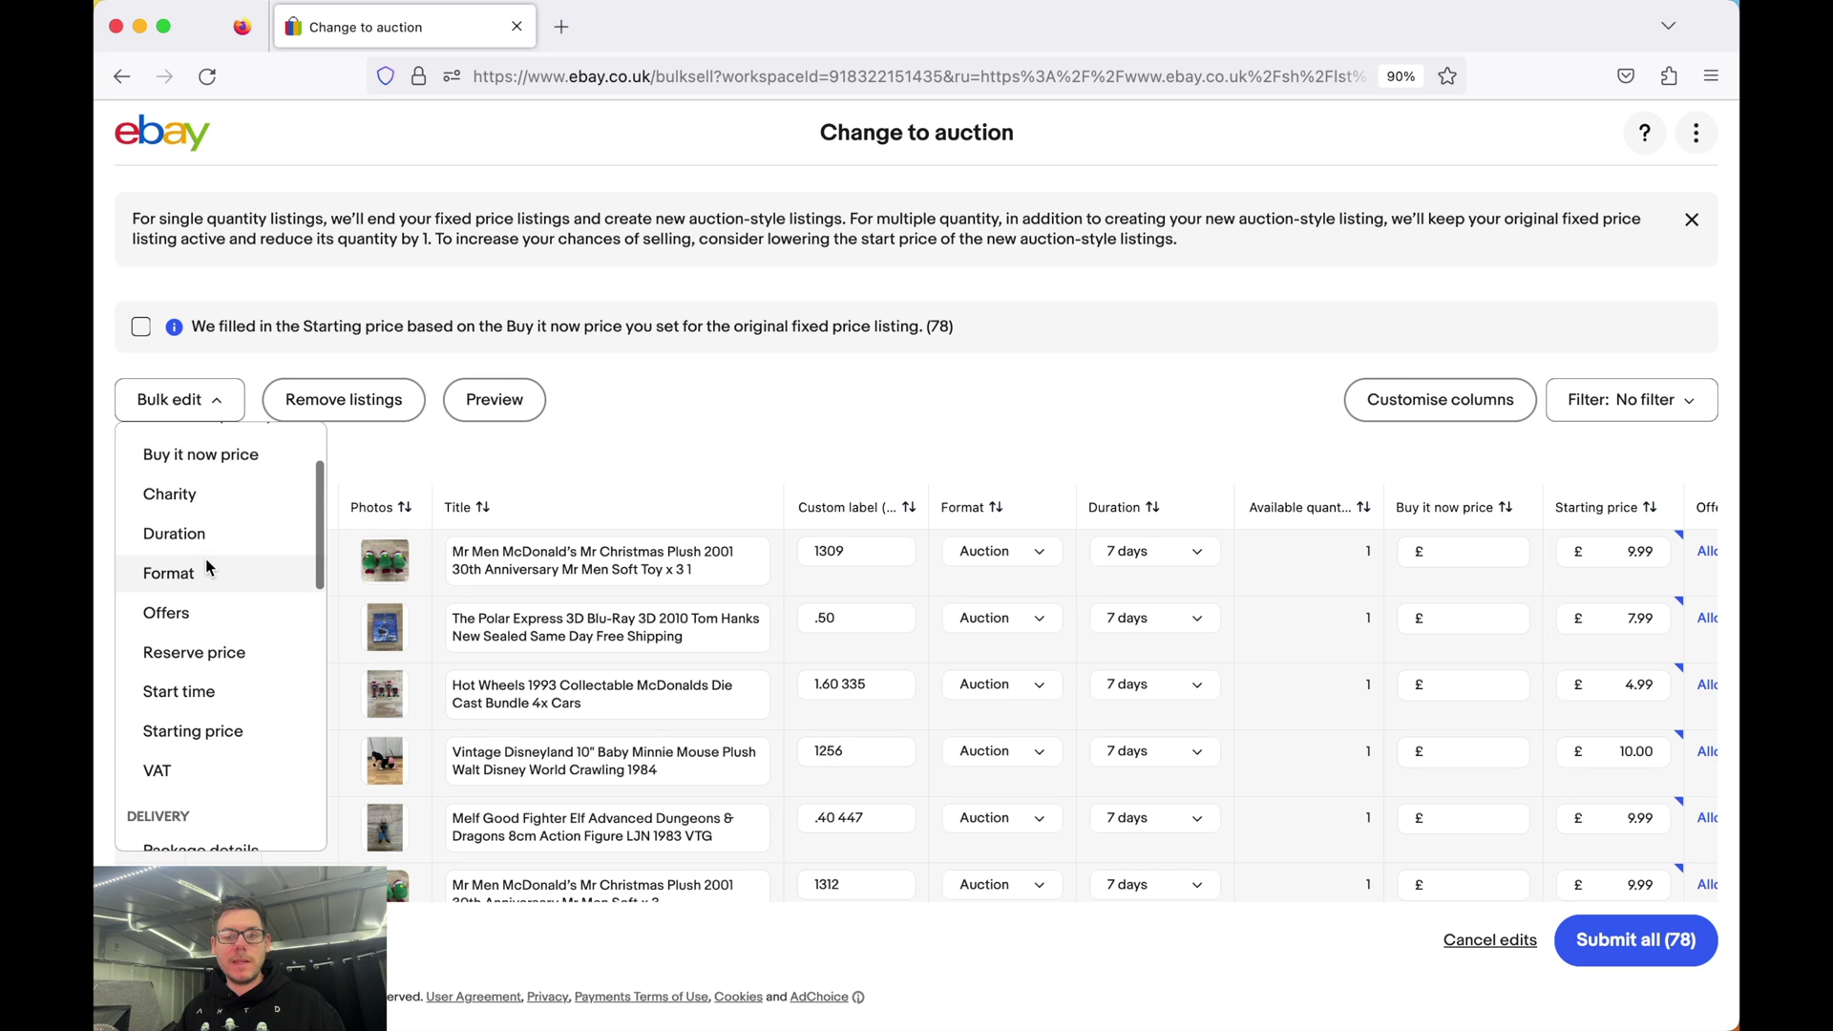
left_click(219, 733)
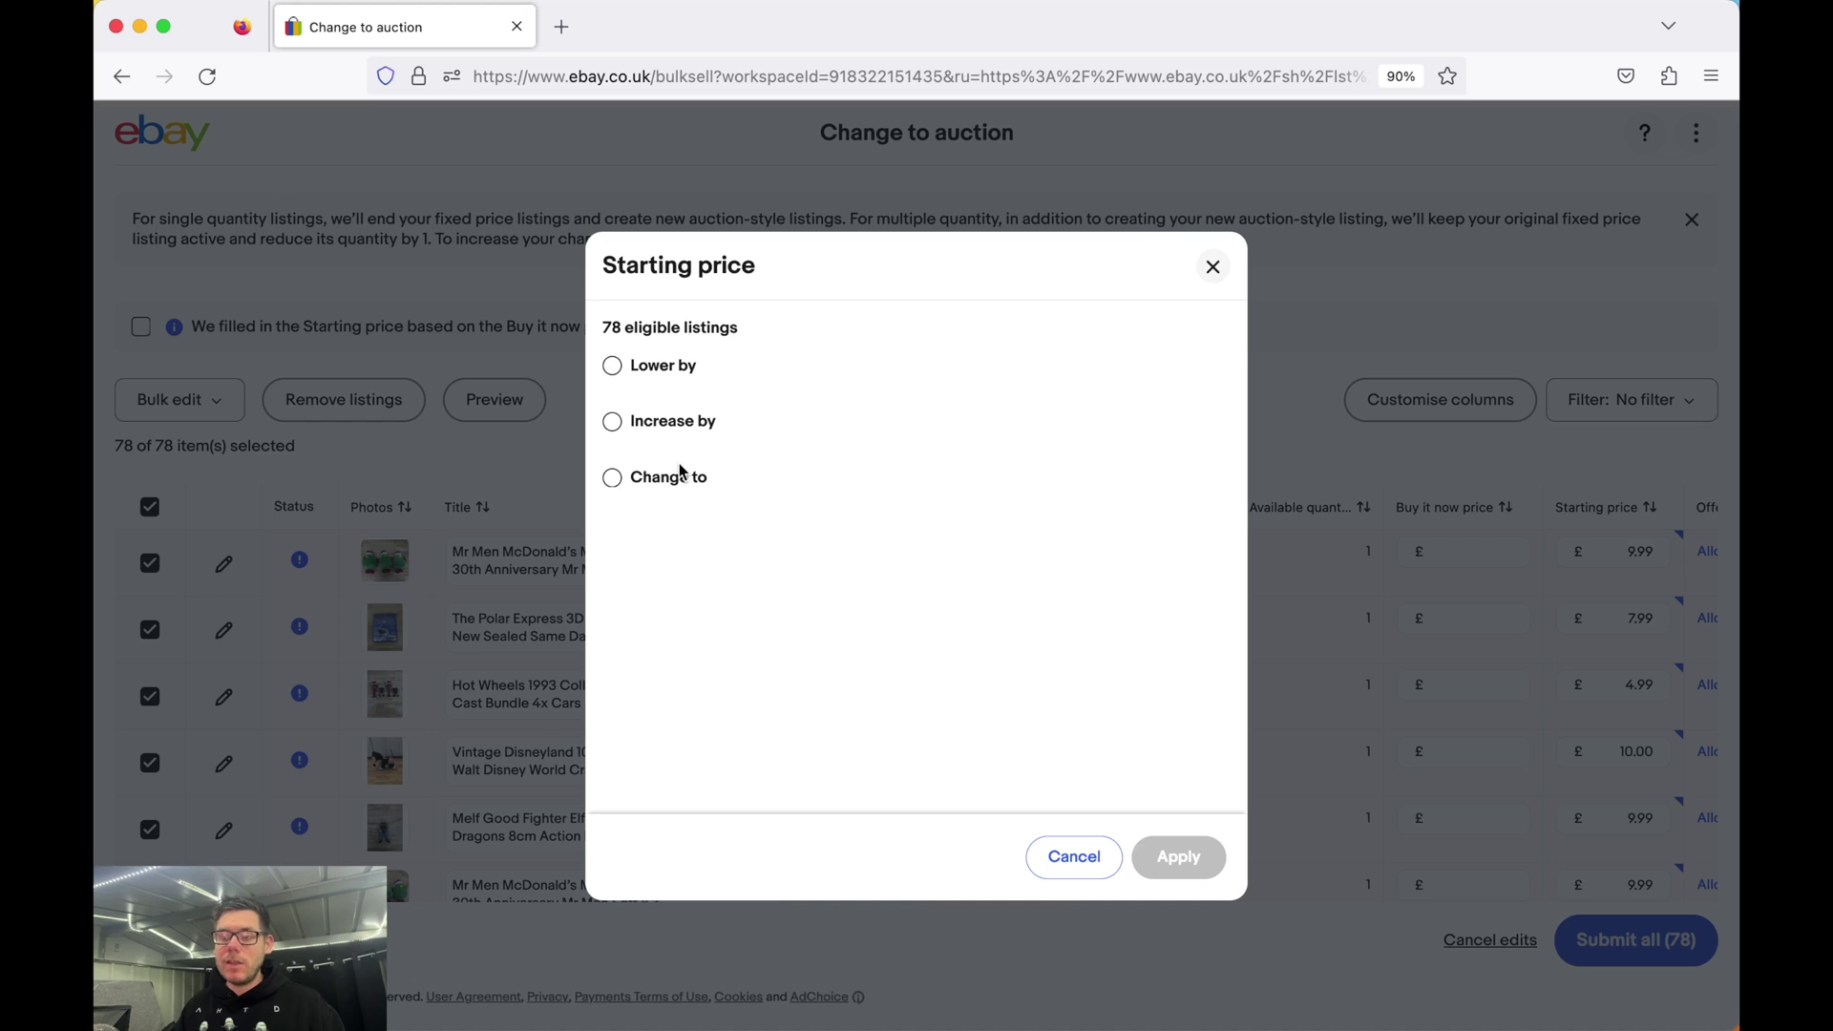
Step: Change the starting price of all 78 auctions to a fixed £0.99
left_click(614, 369)
left_click(710, 417)
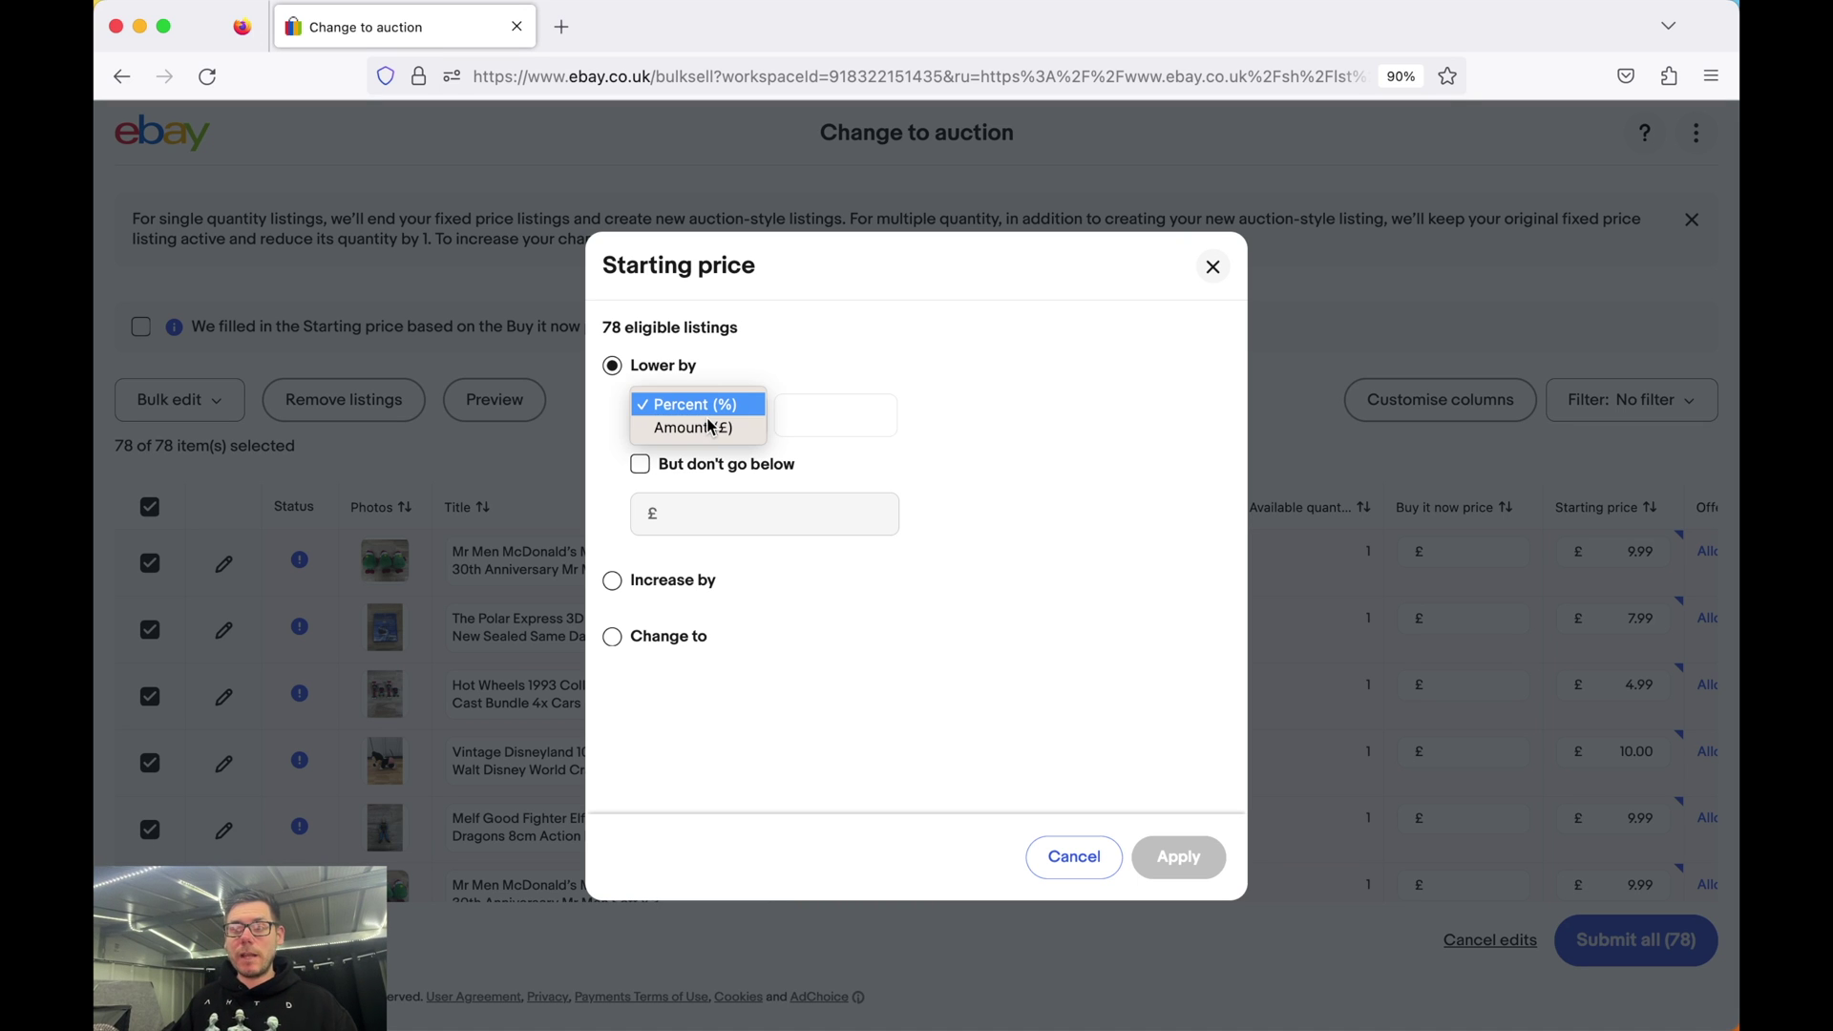
left_click(617, 586)
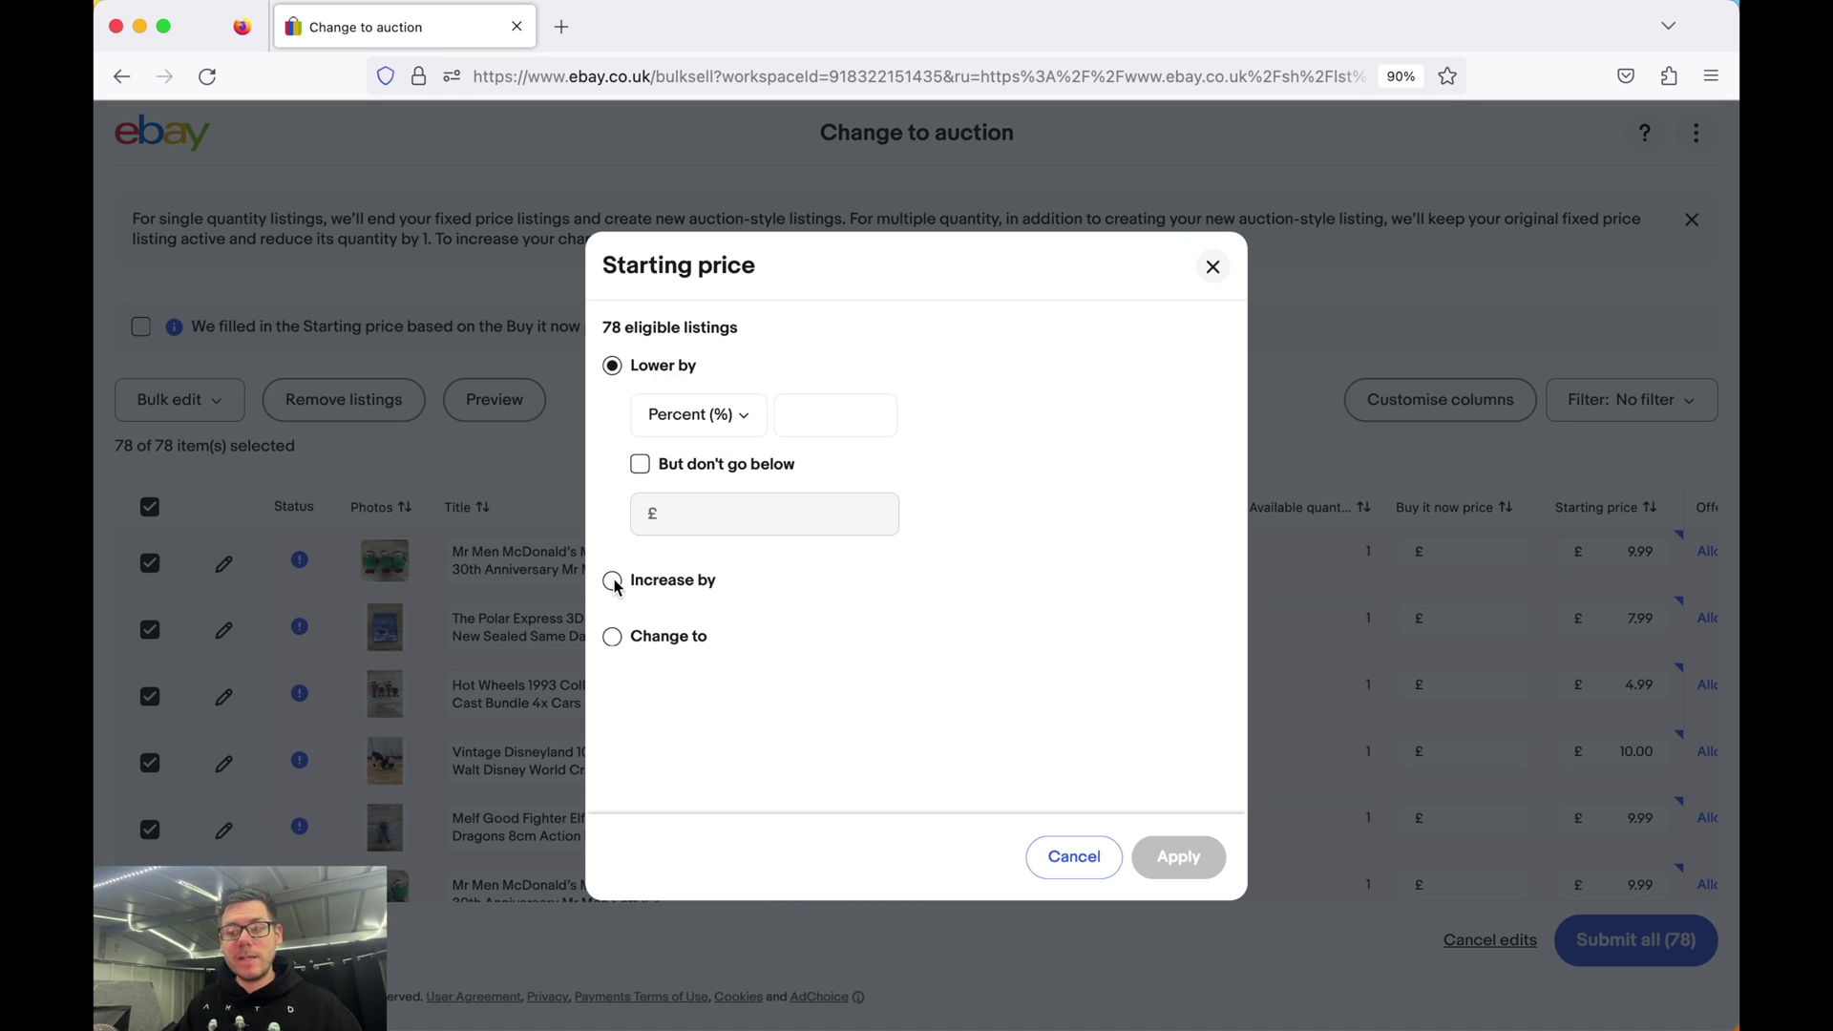
left_click(614, 648)
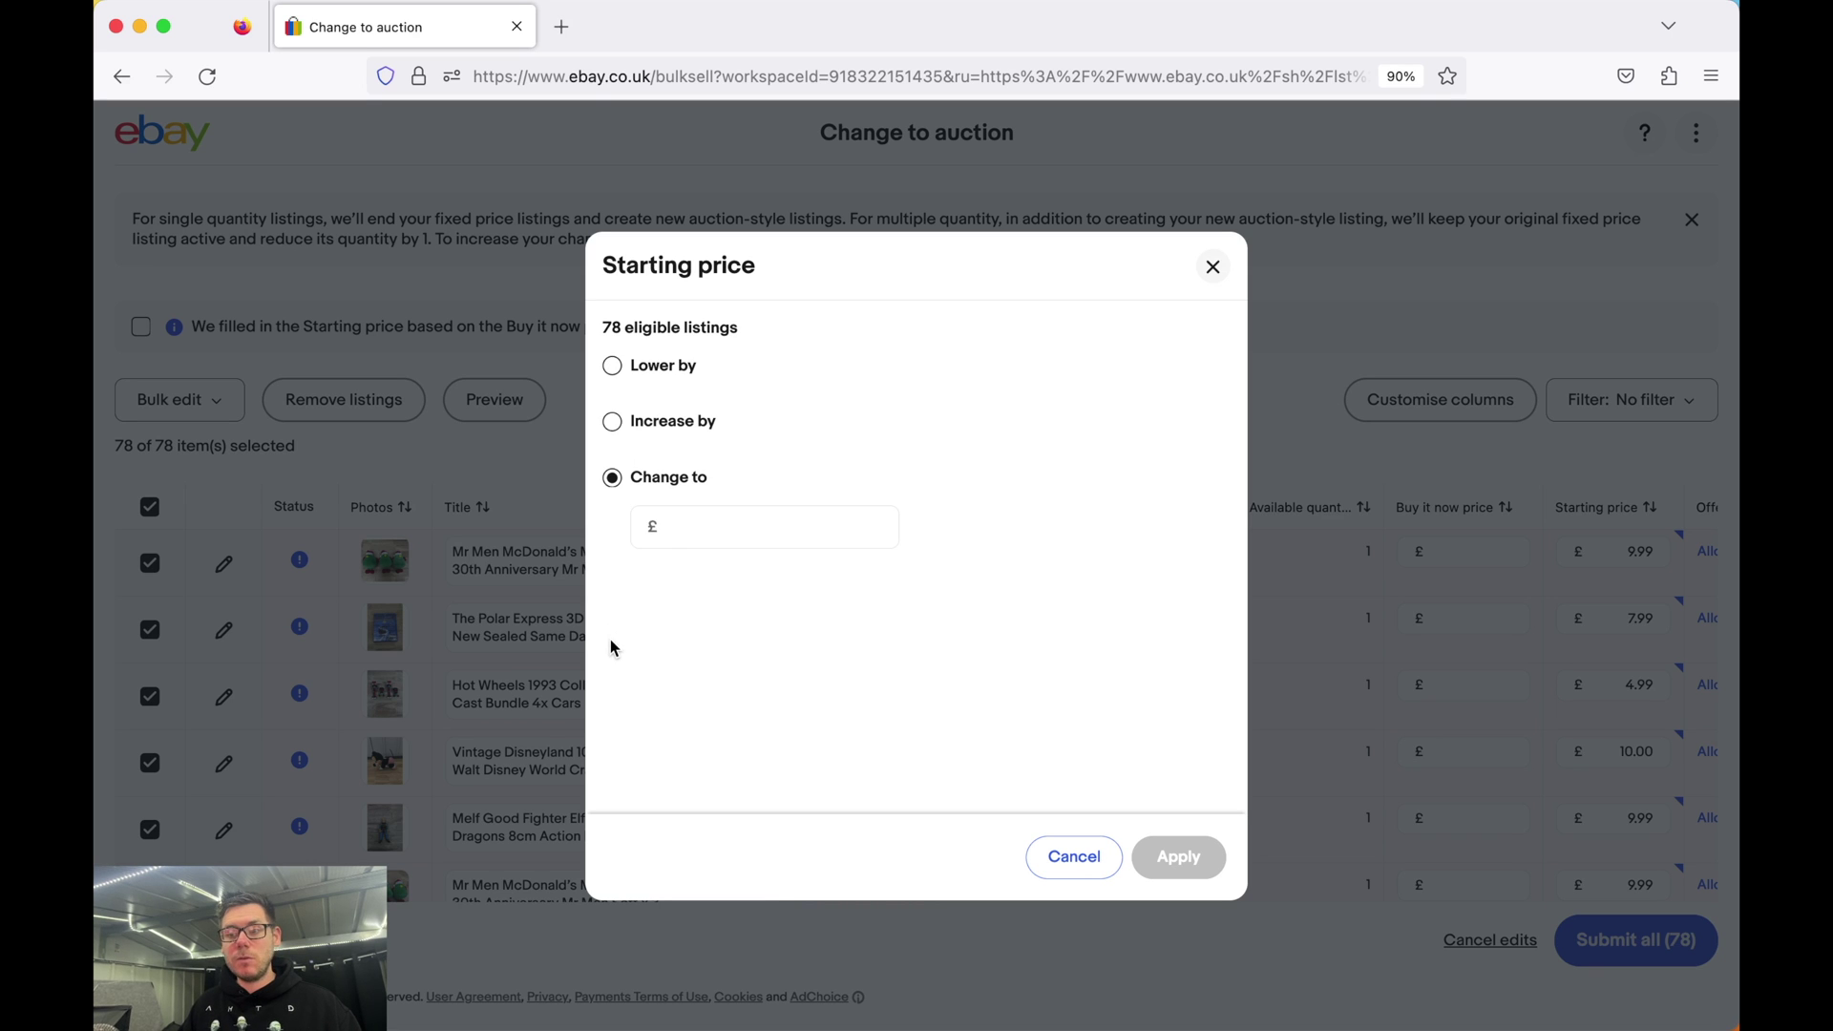
left_click(688, 526)
type(".99")
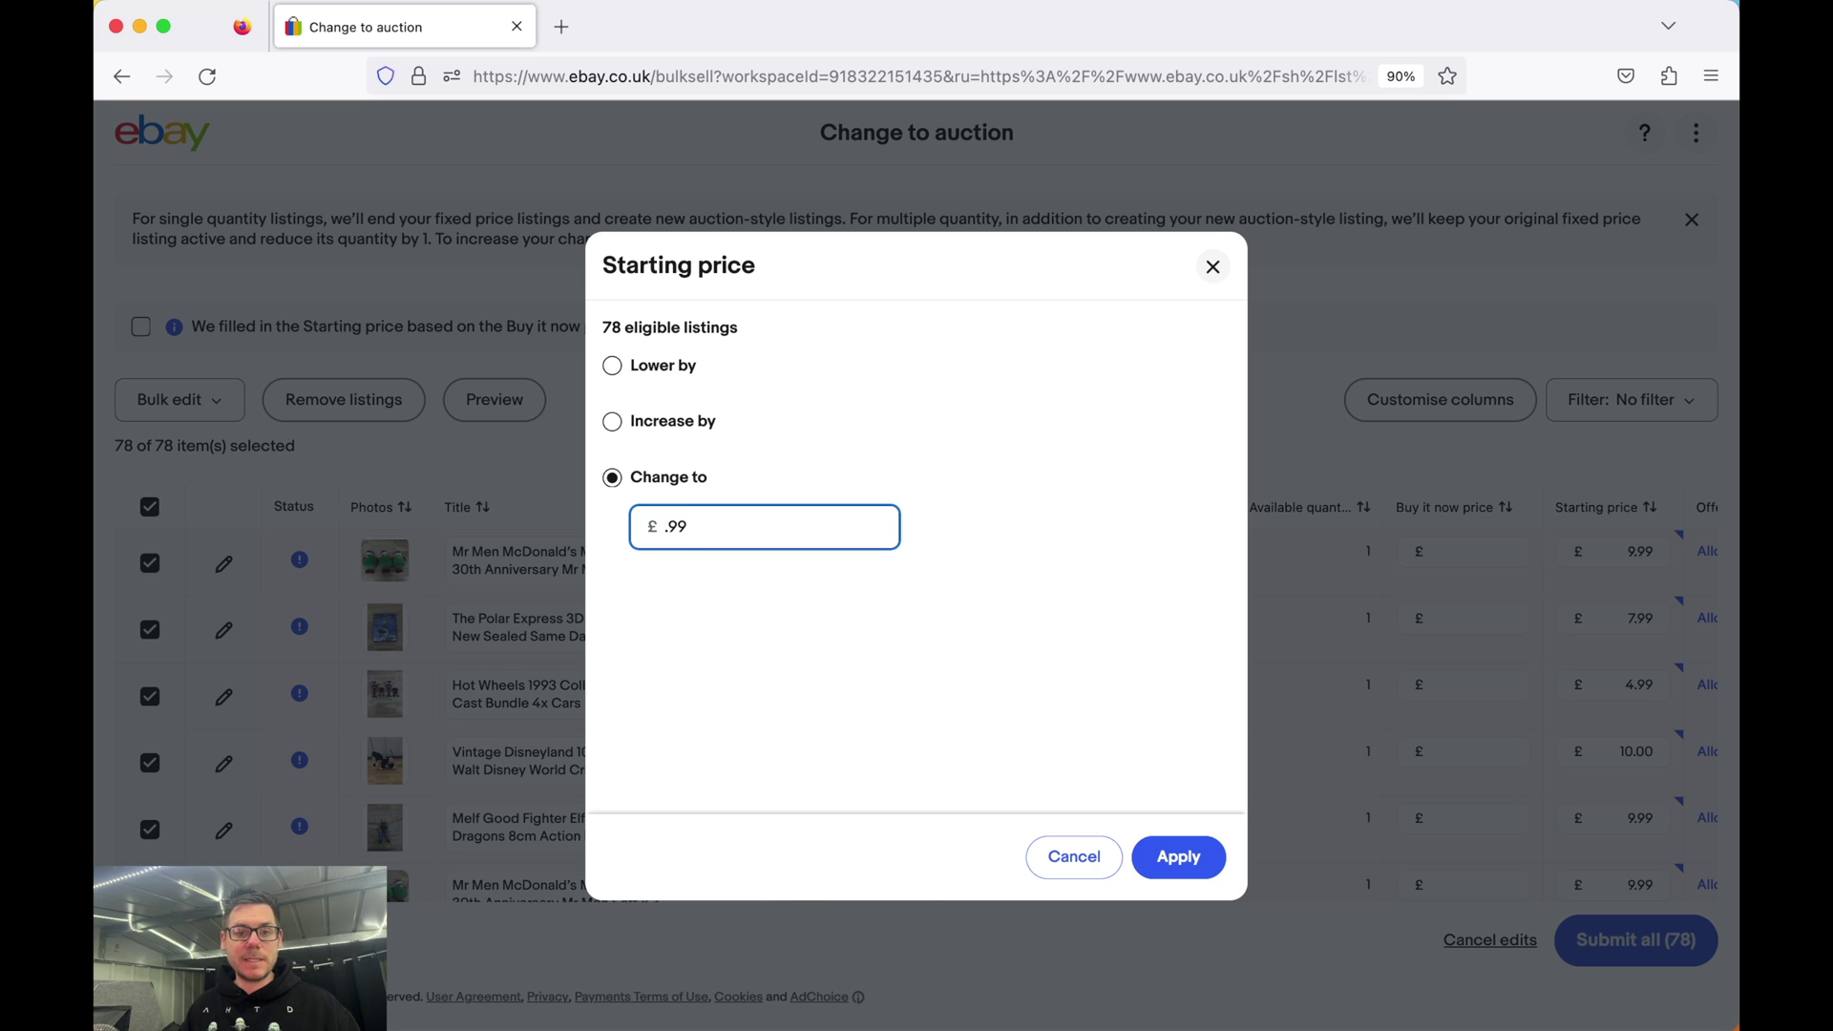
left_click(1181, 859)
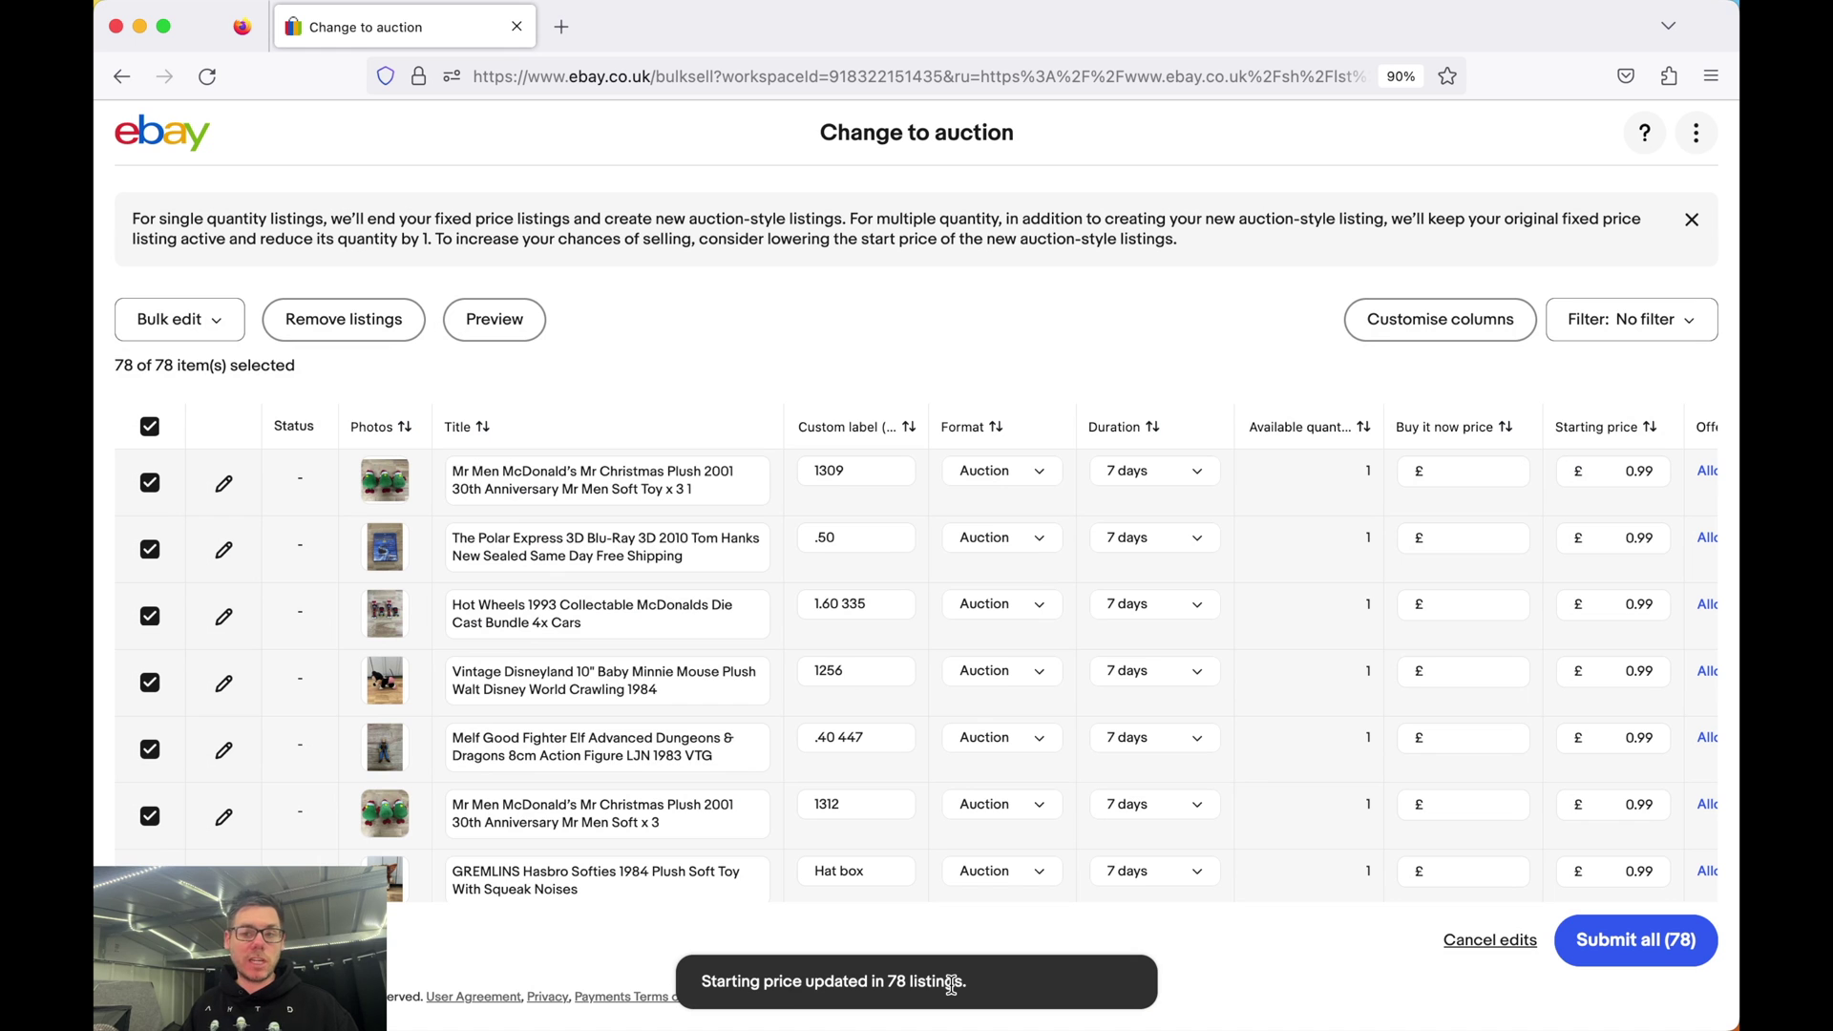
scroll(1441, 612, "right", 5)
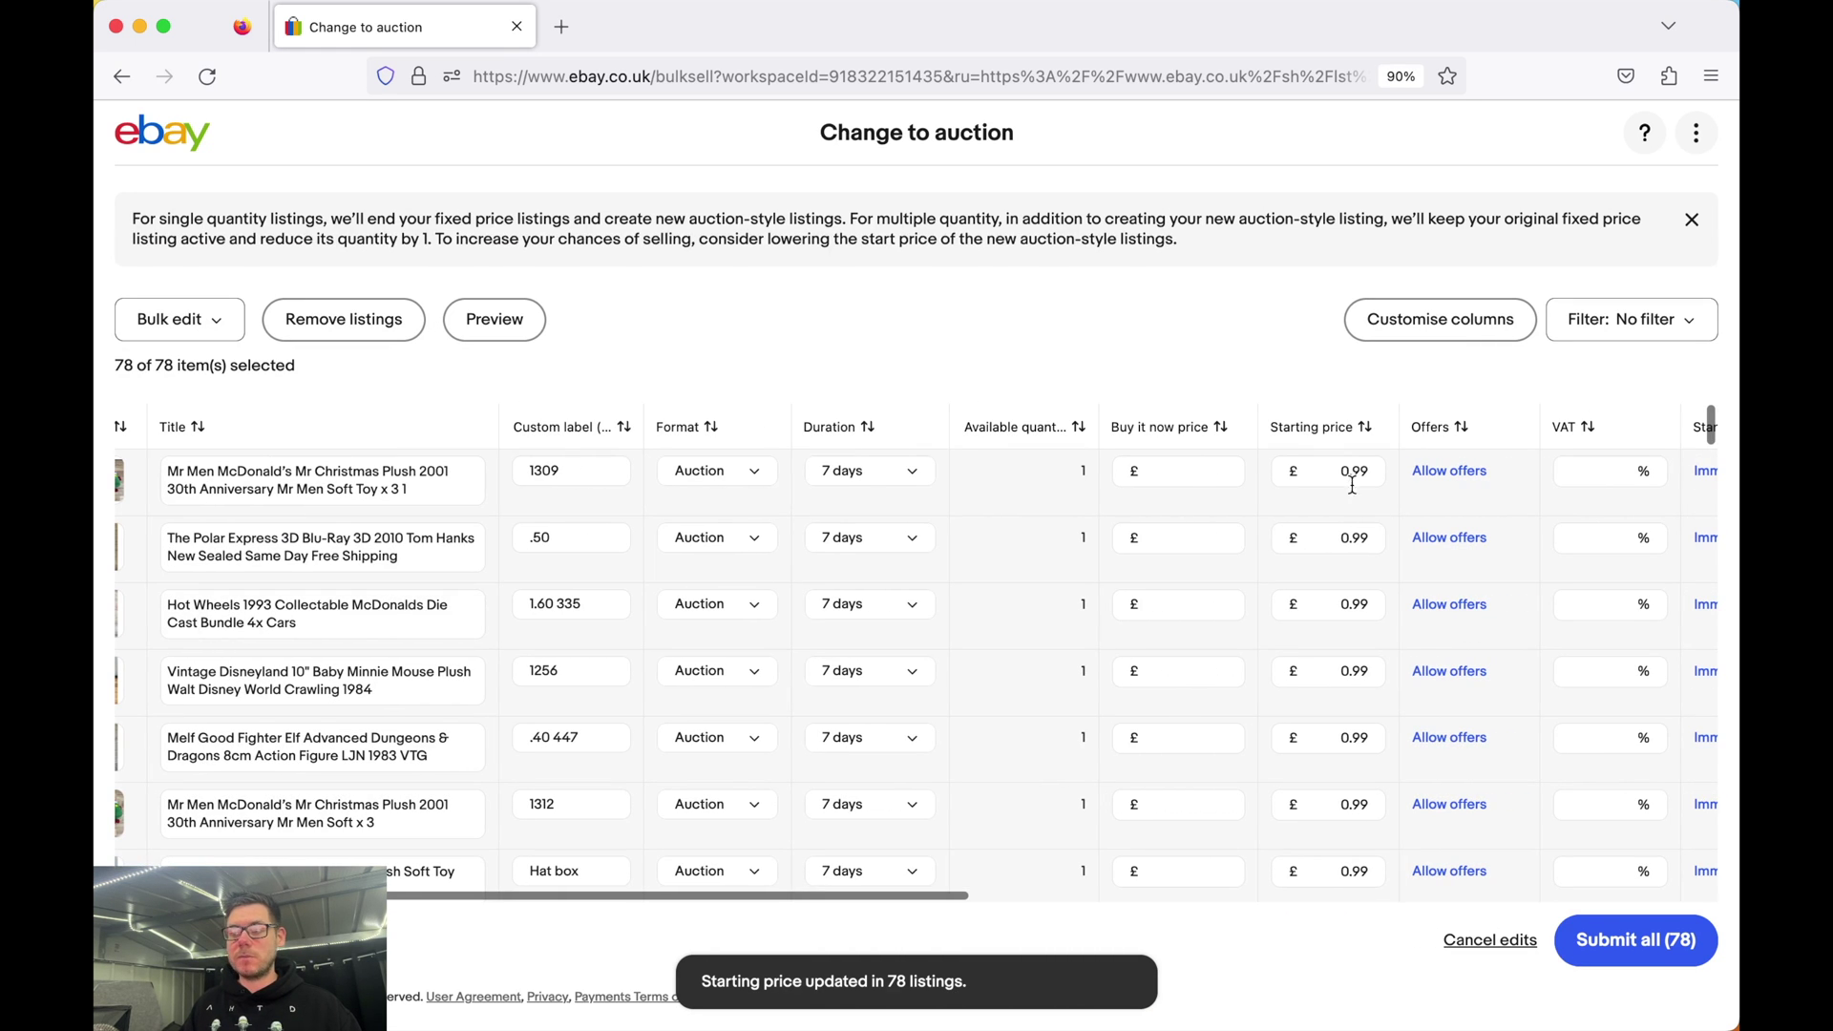
scroll(1352, 486, "down", 15)
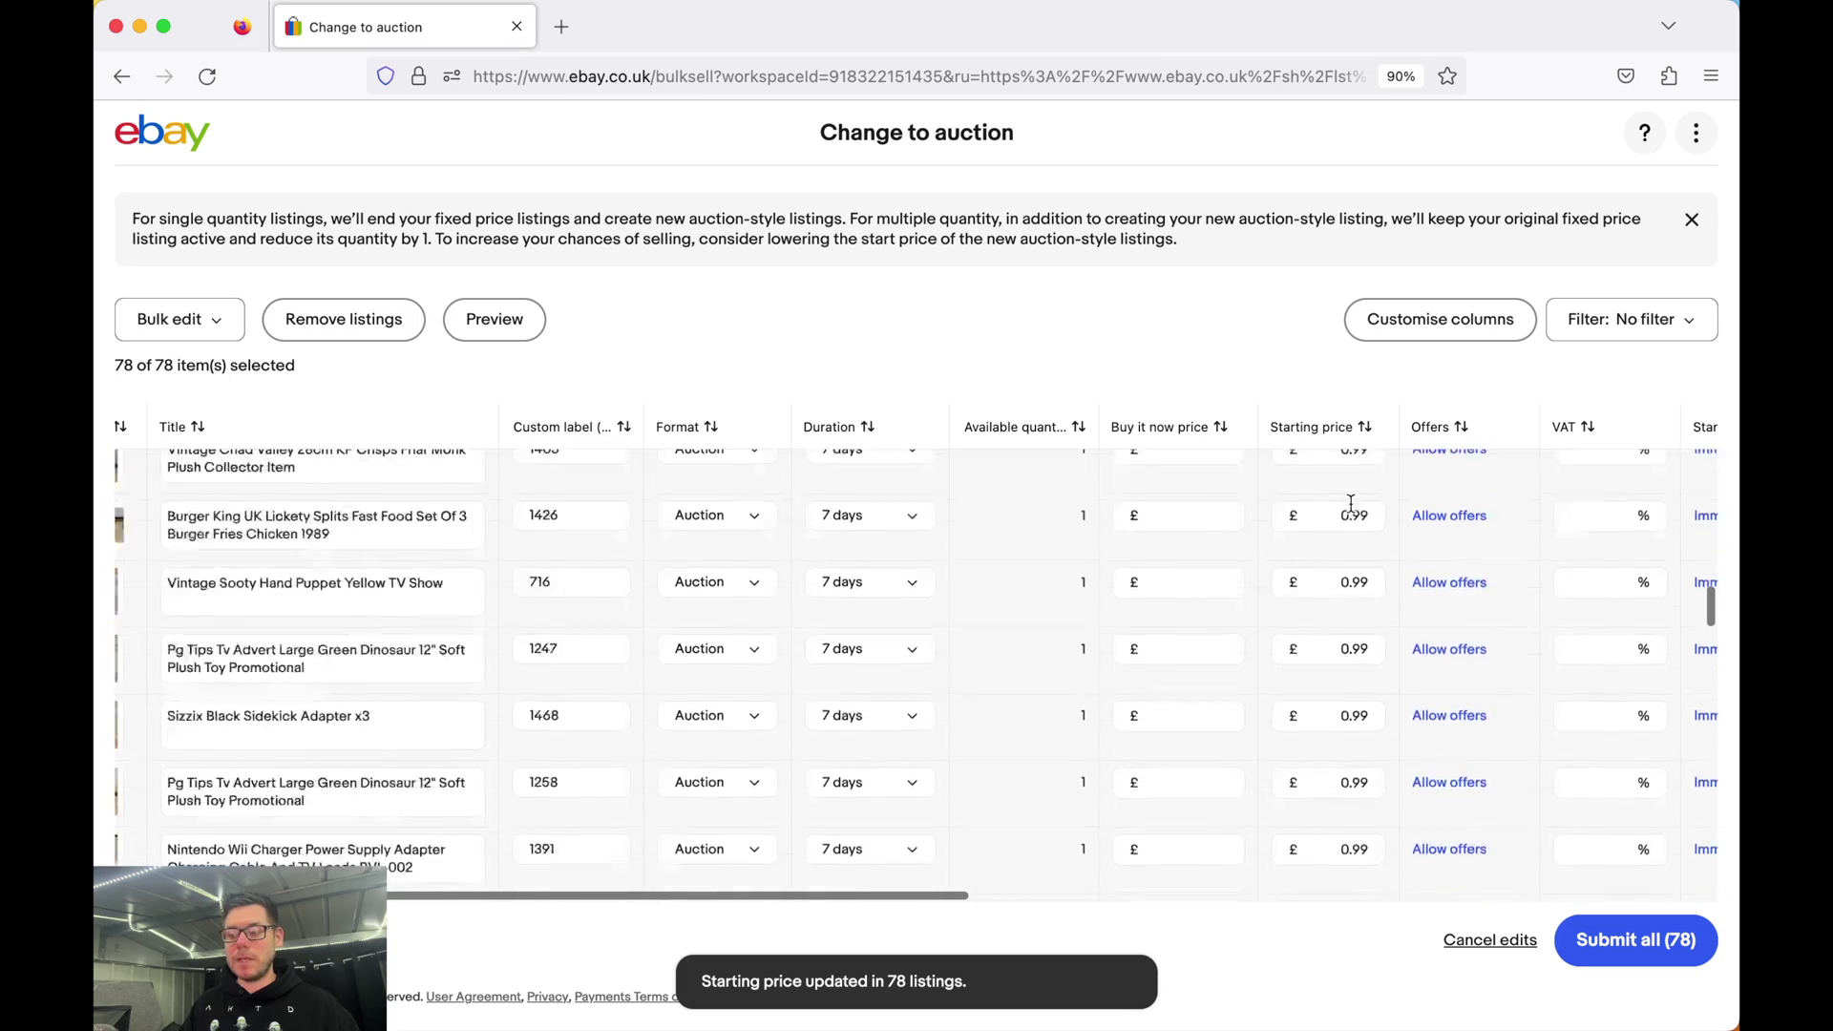
scroll(1351, 504, "down", 10)
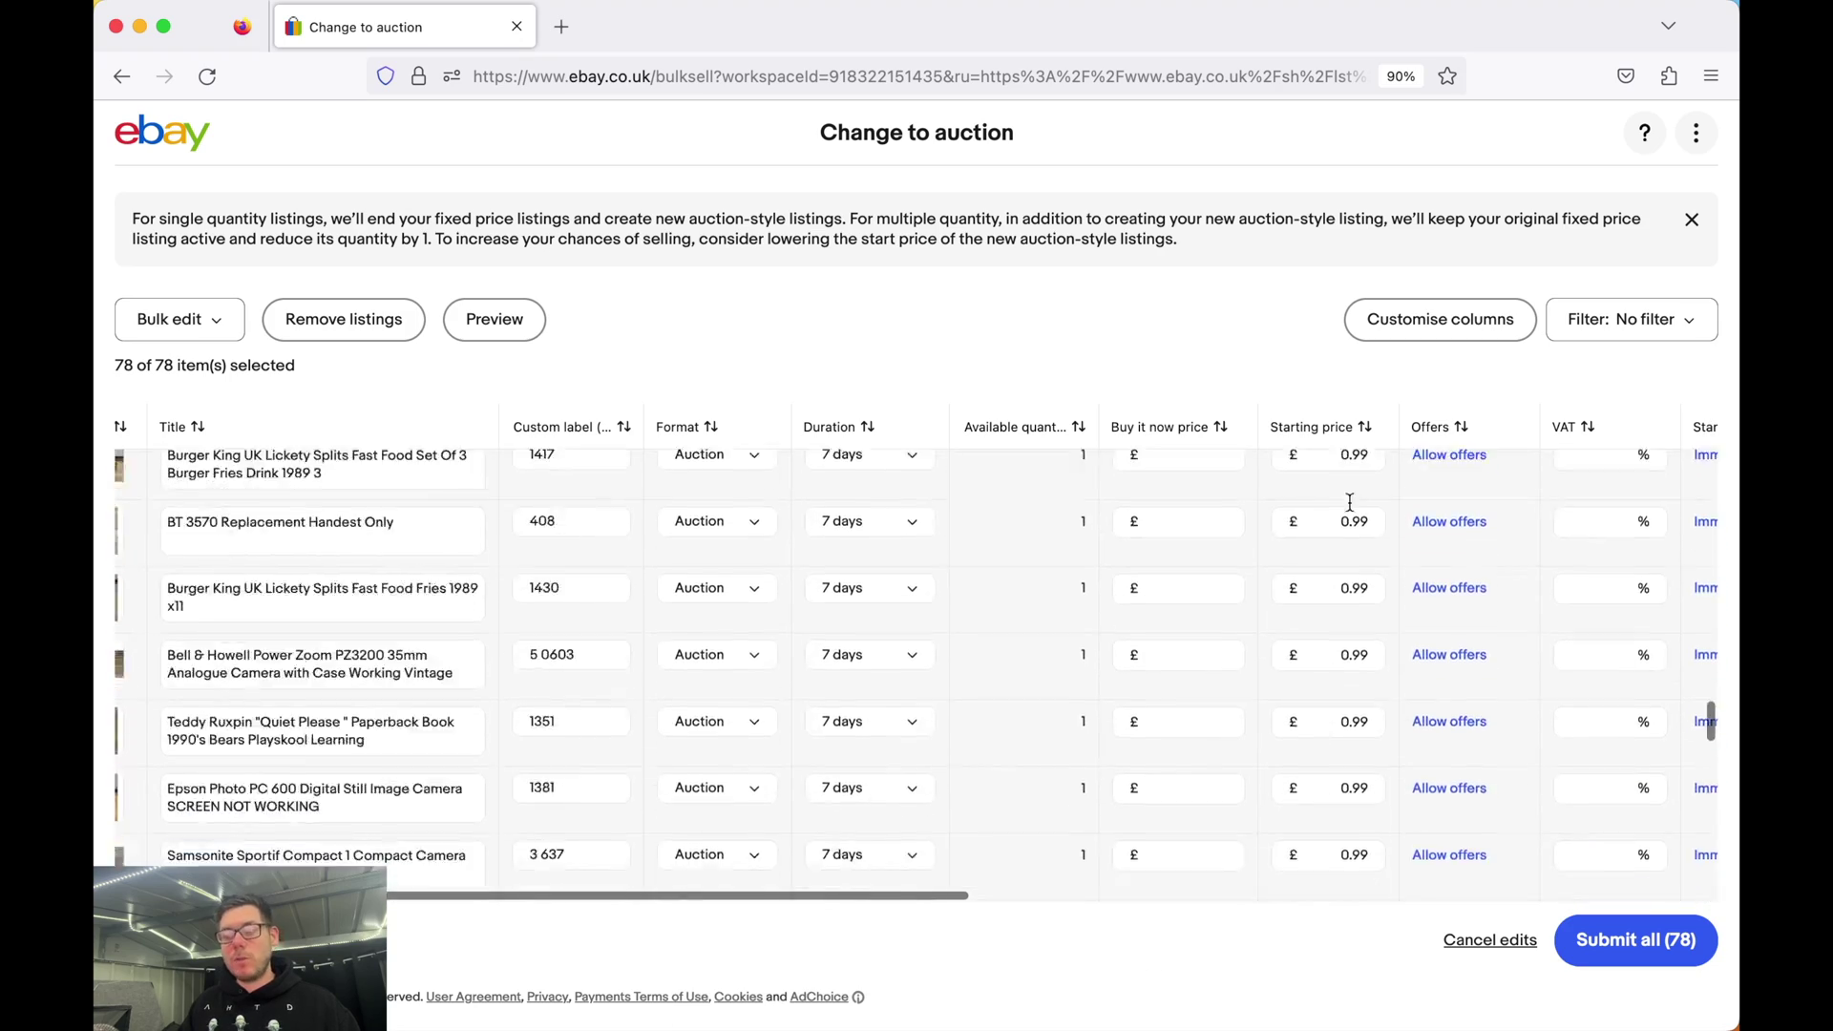
scroll(1350, 502, "up", 20)
left_click(1207, 482)
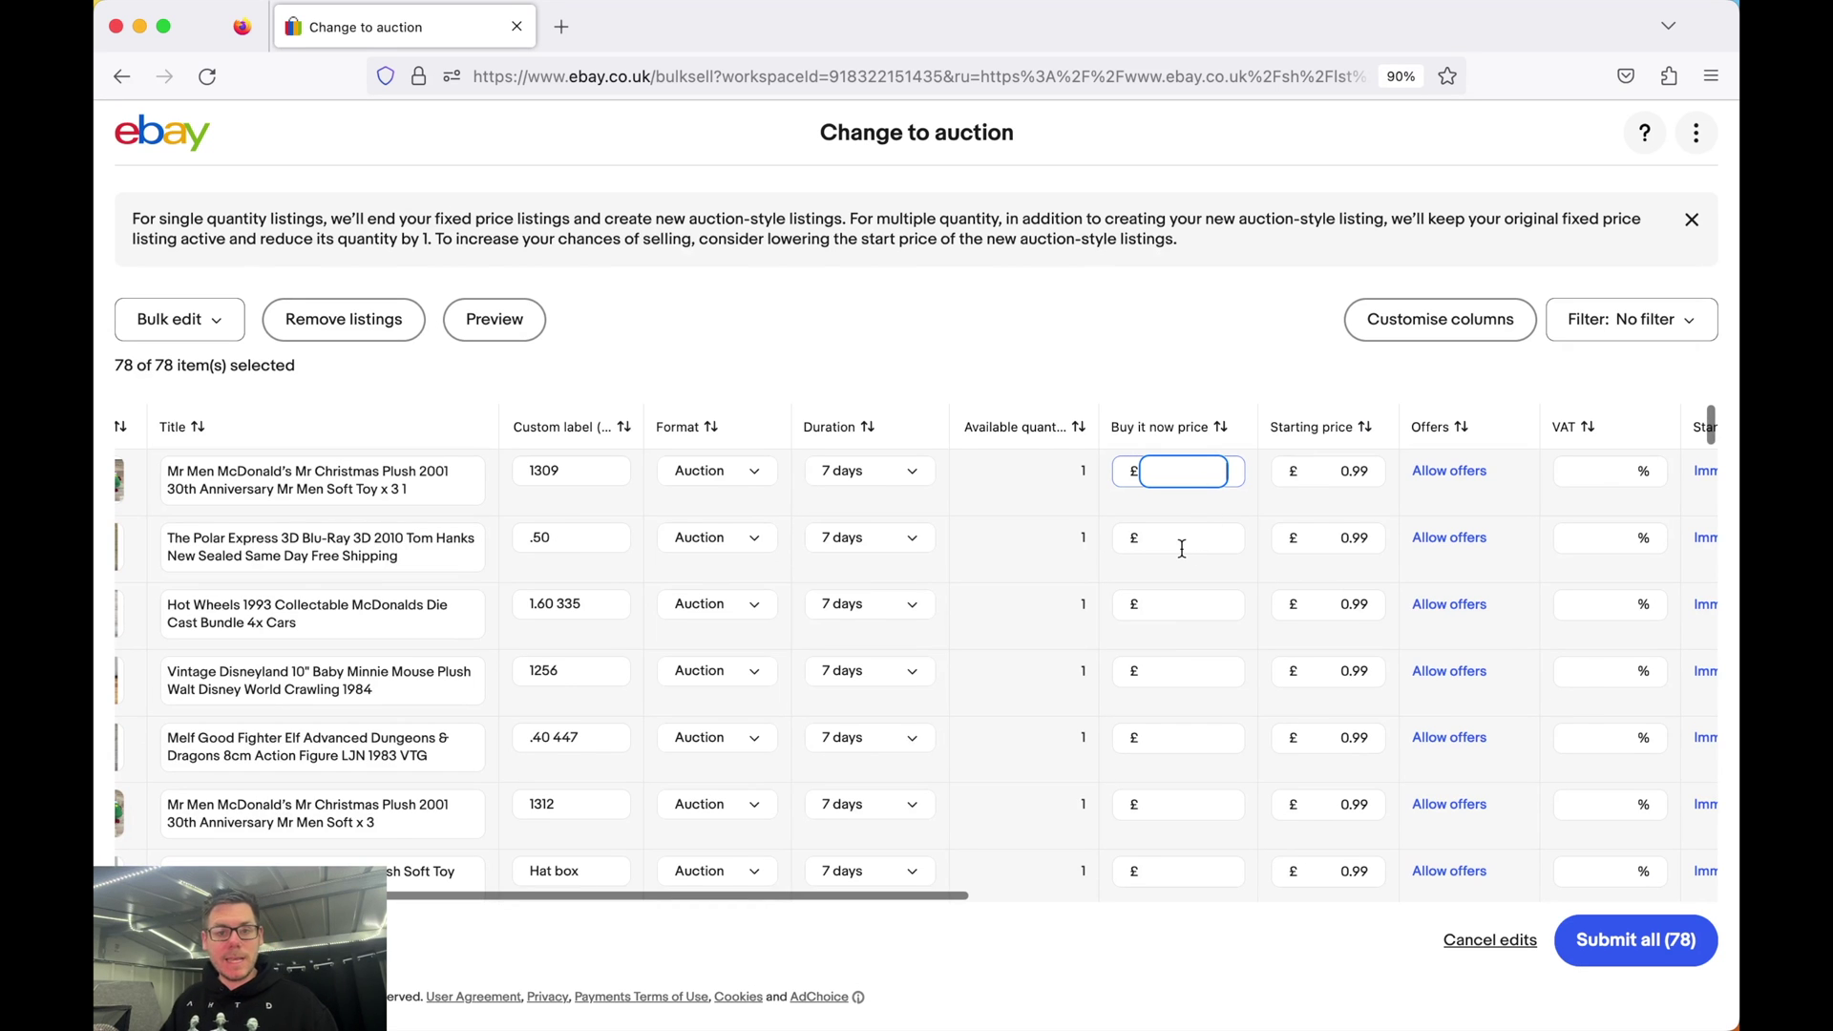
scroll(1189, 552, "left", 5)
scroll(1184, 554, "right", 4)
scroll(1182, 557, "right", 2)
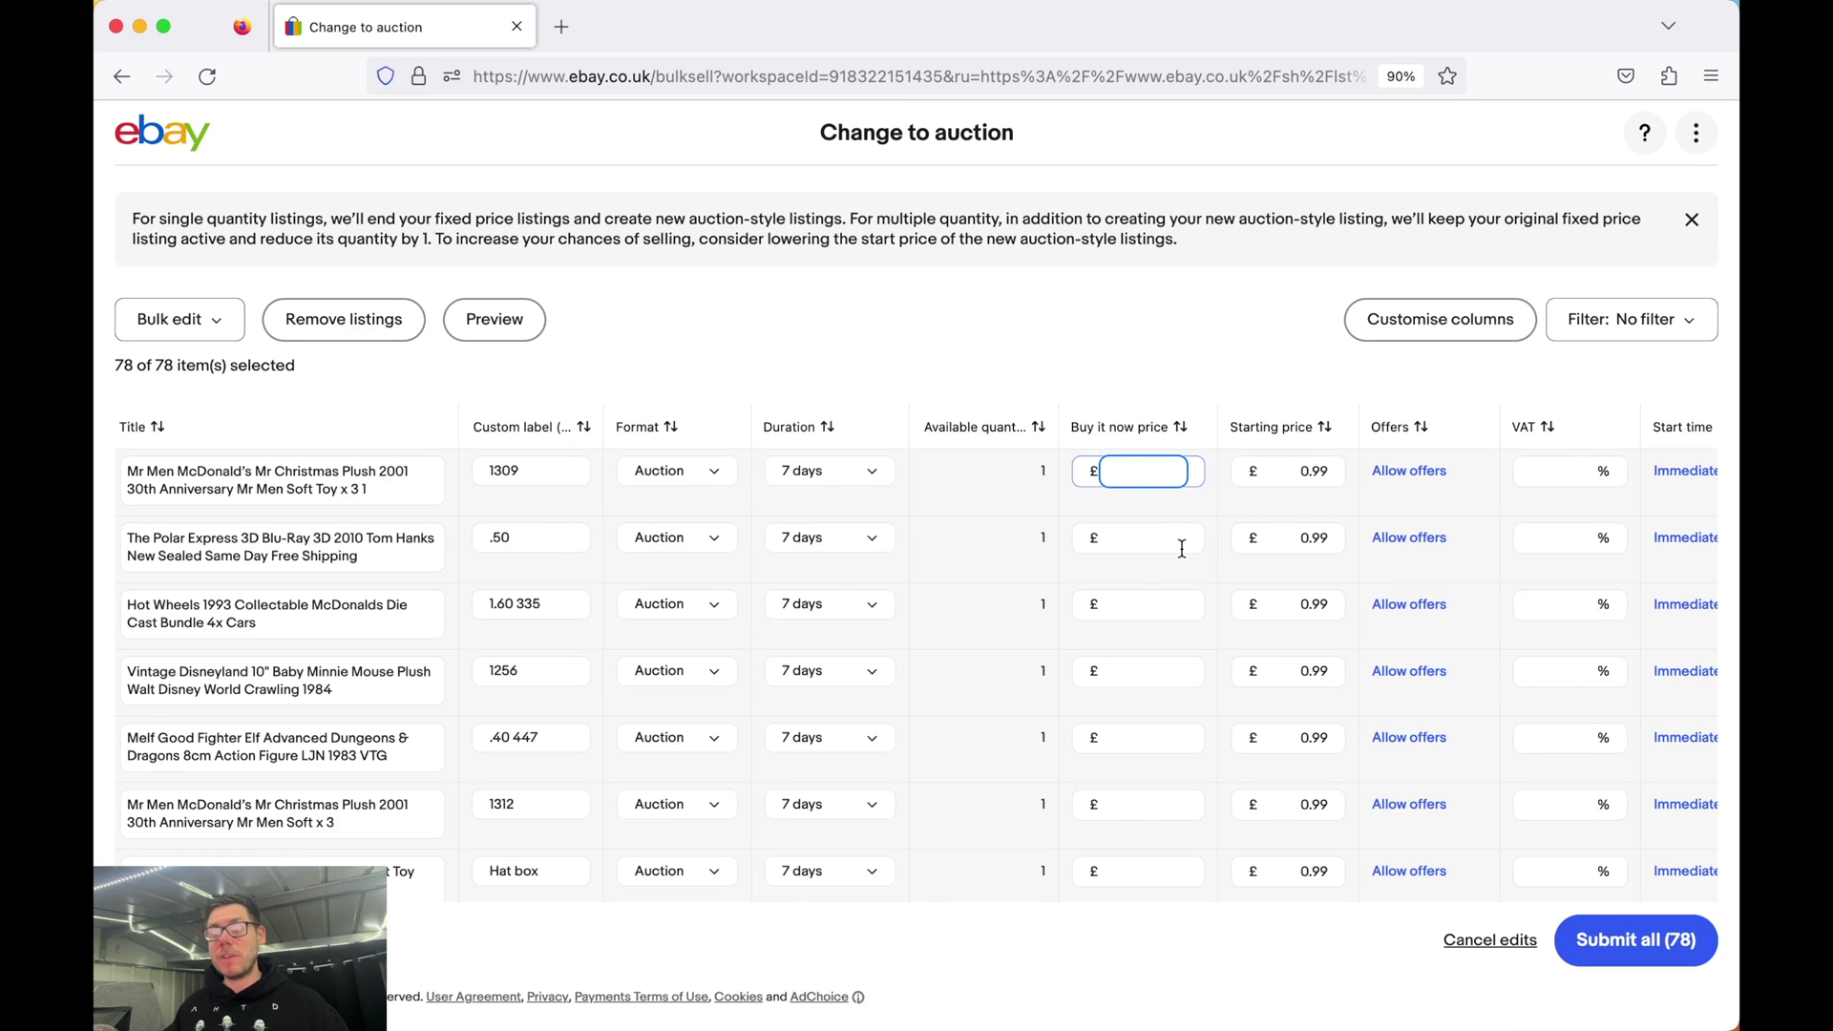
scroll(1182, 548, "left", 5)
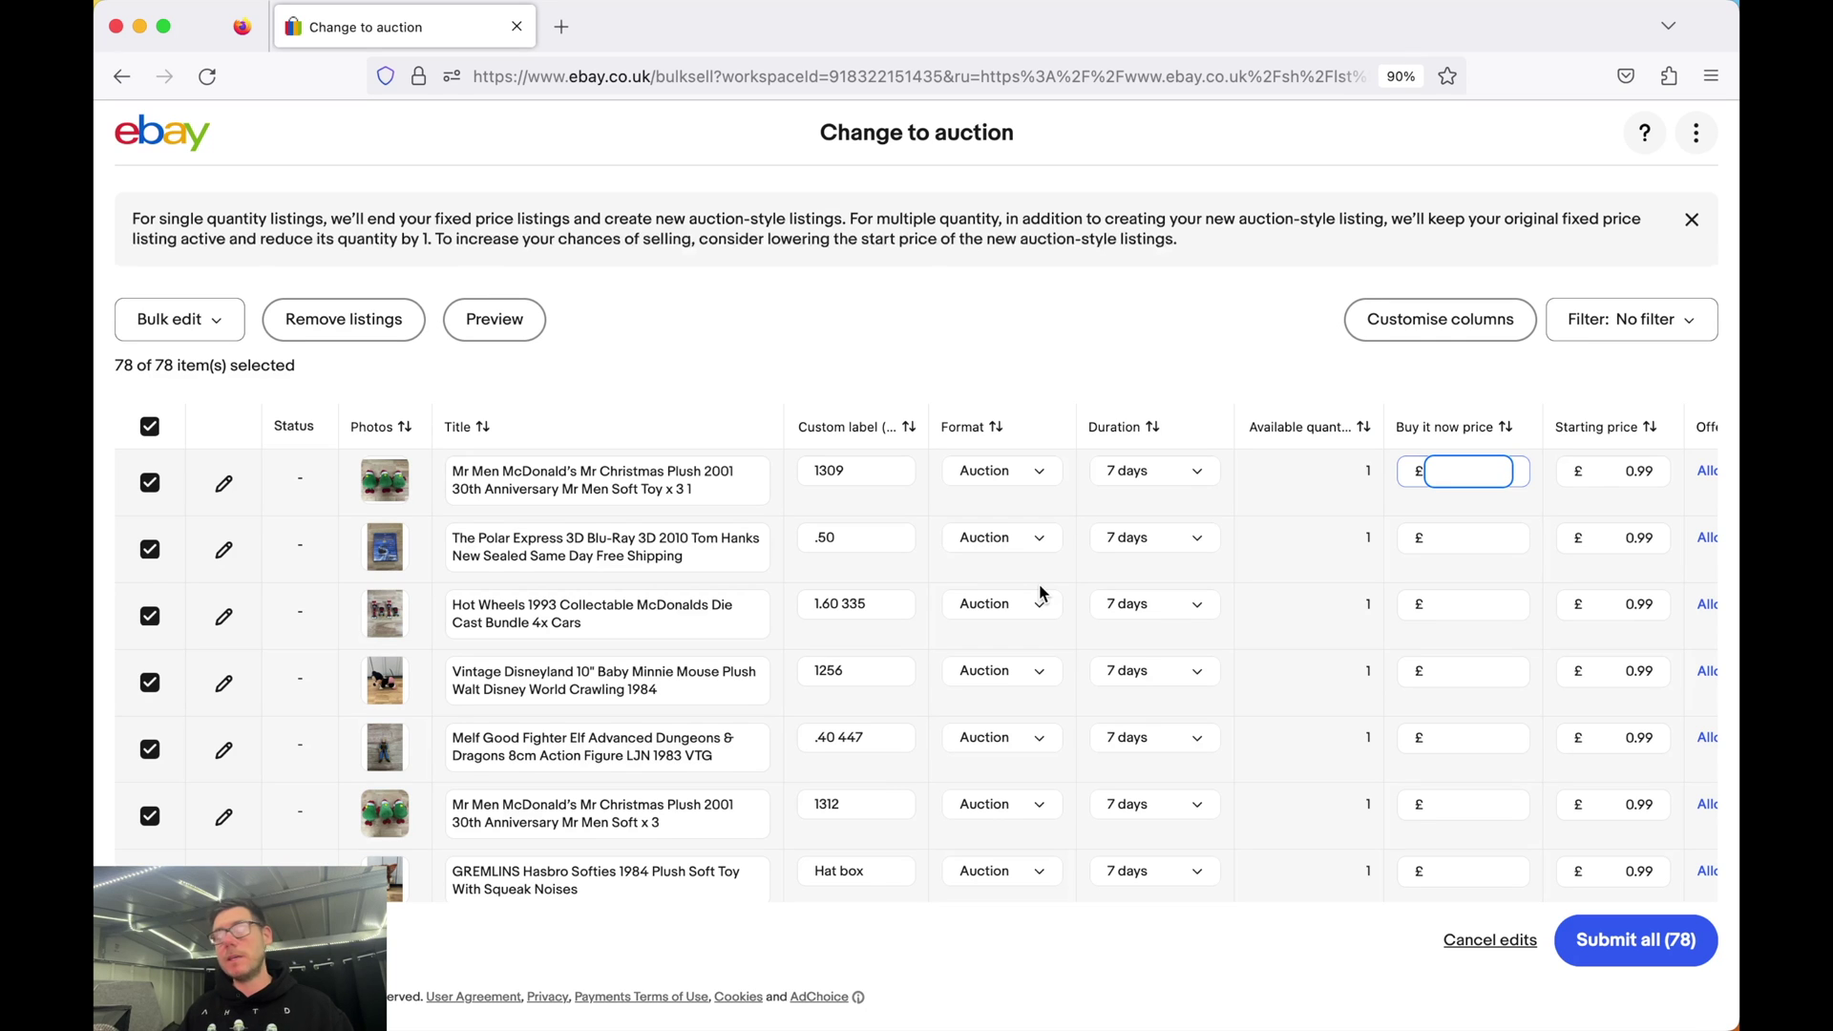
left_click(214, 323)
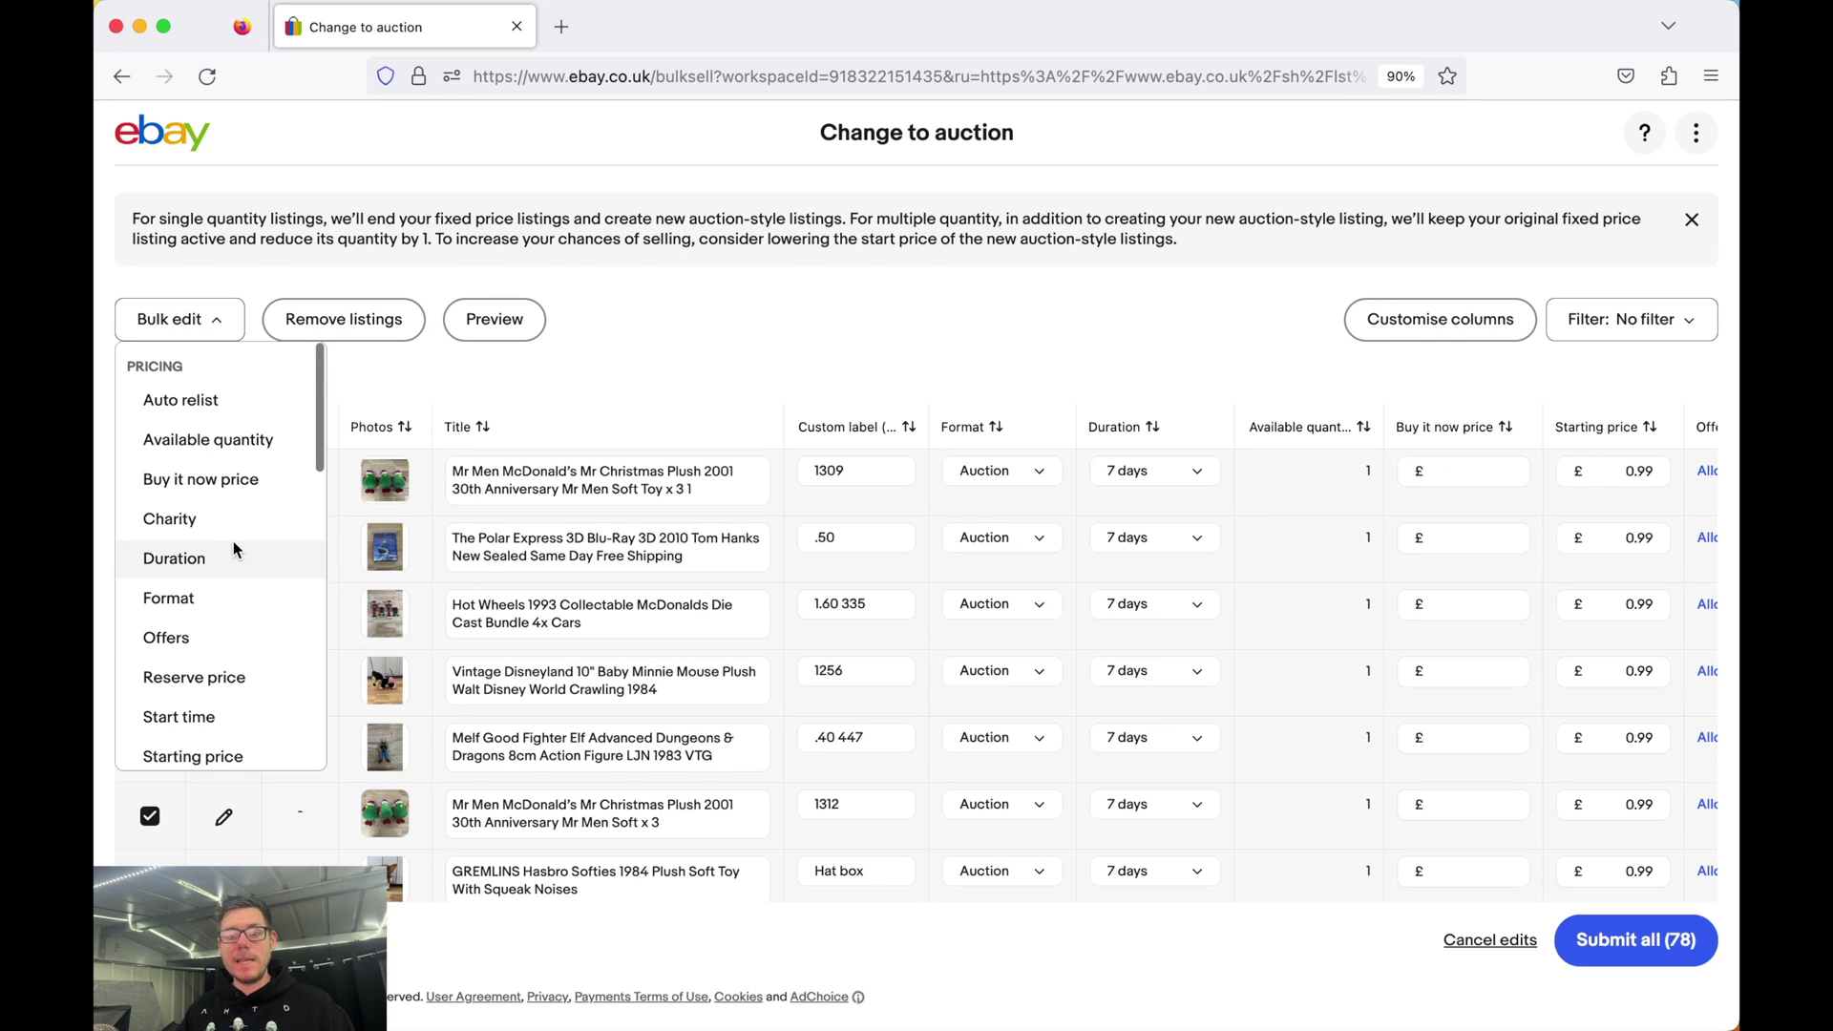
Step: Scroll through the 78 auction listings, then reopen the bulk editing options list
scroll(236, 547, "down", 1)
scroll(245, 542, "down", 1)
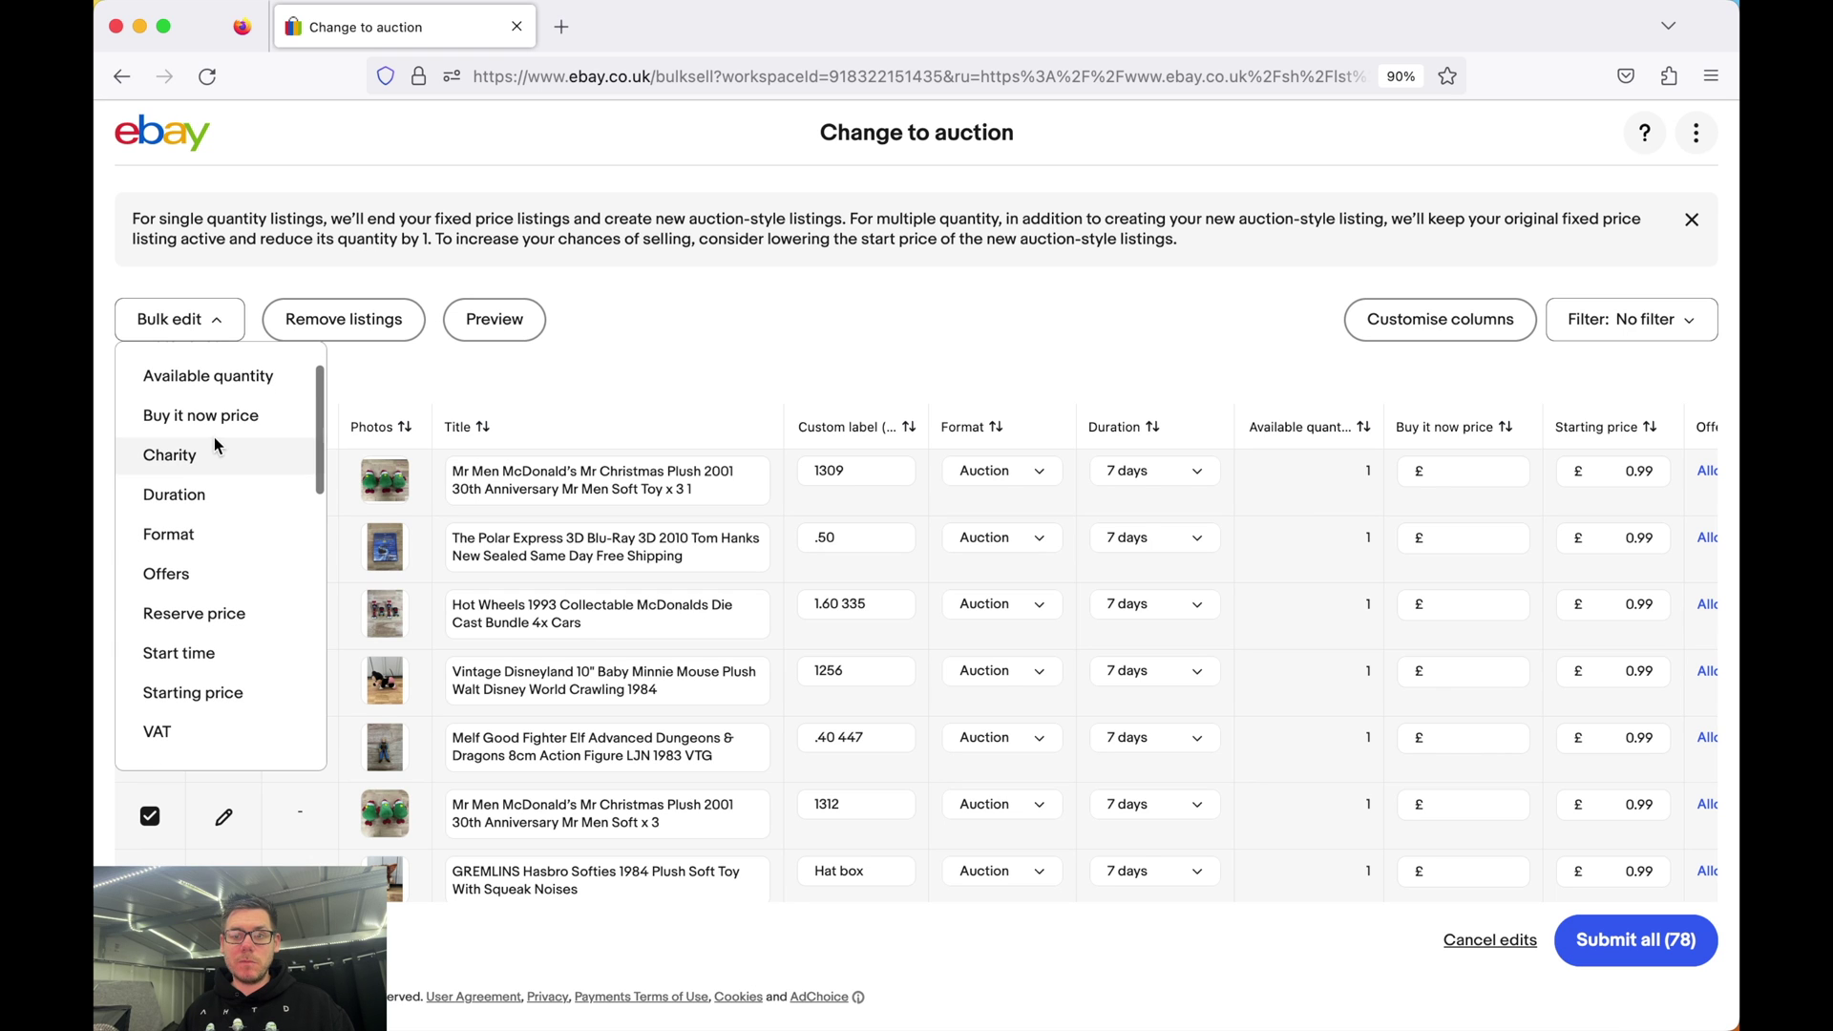
scroll(189, 434, "up", 2)
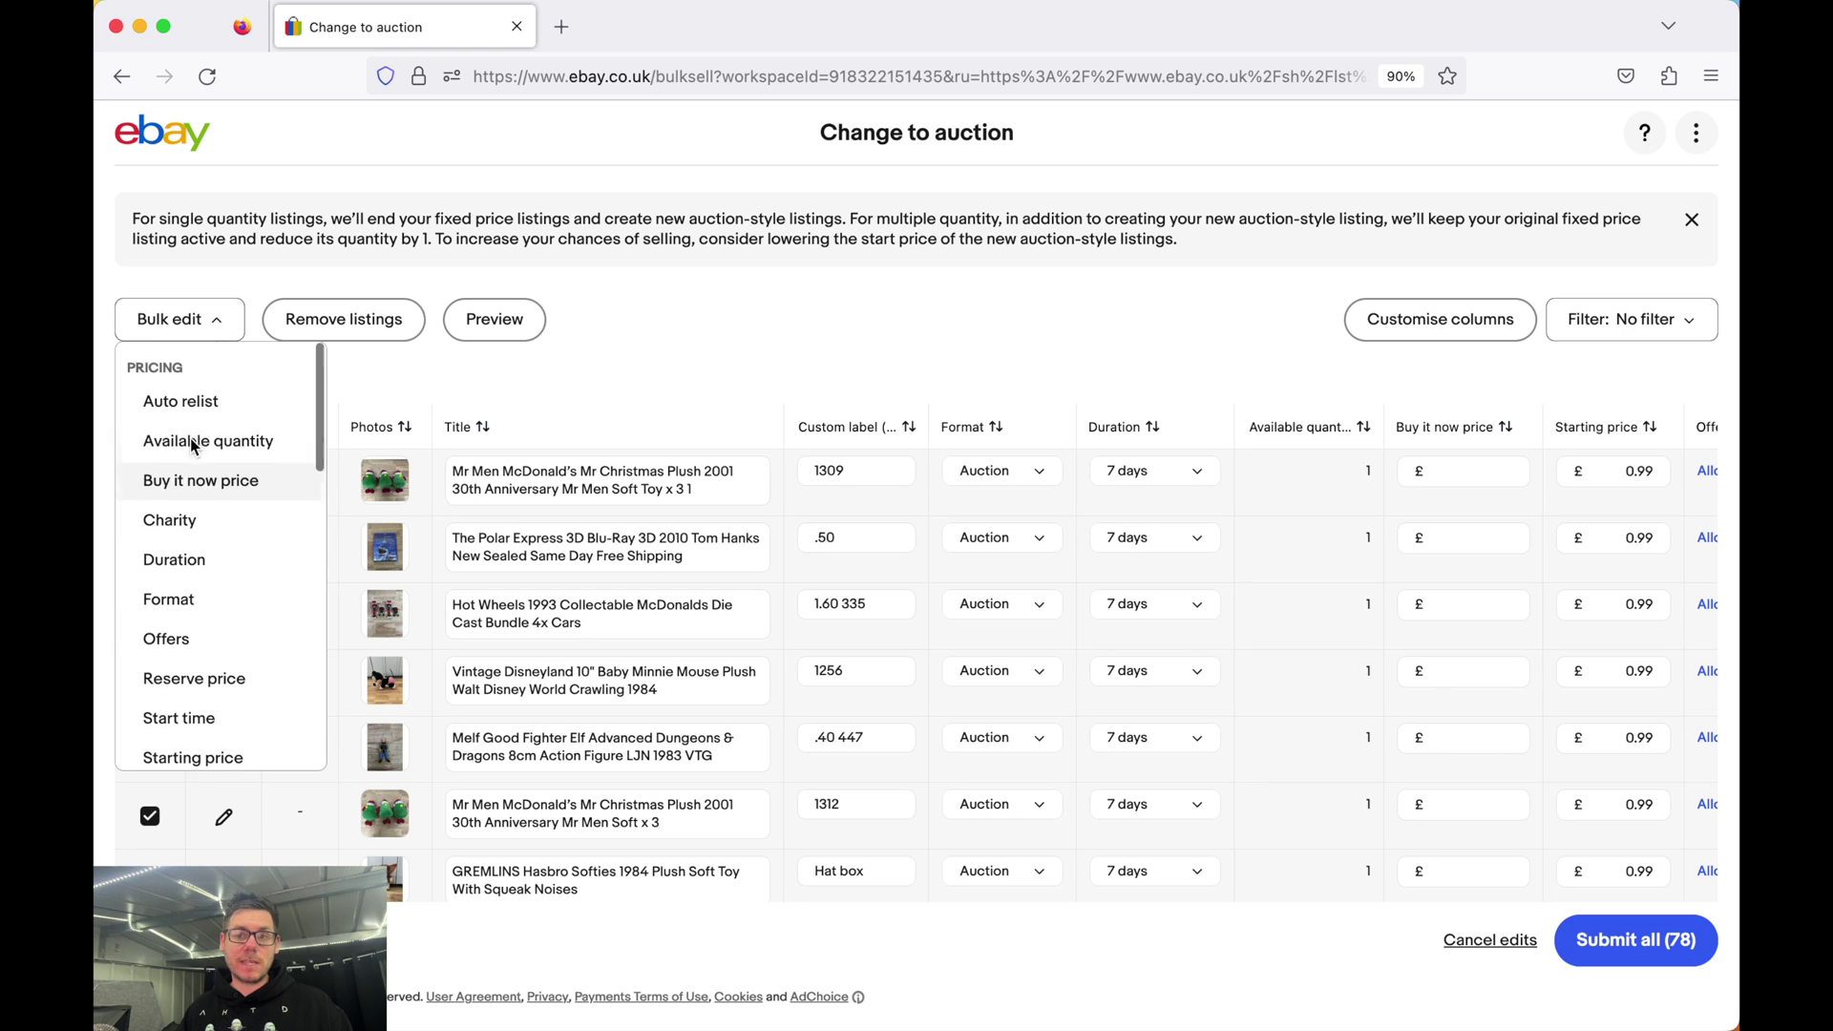
scroll(197, 484, "down", 5)
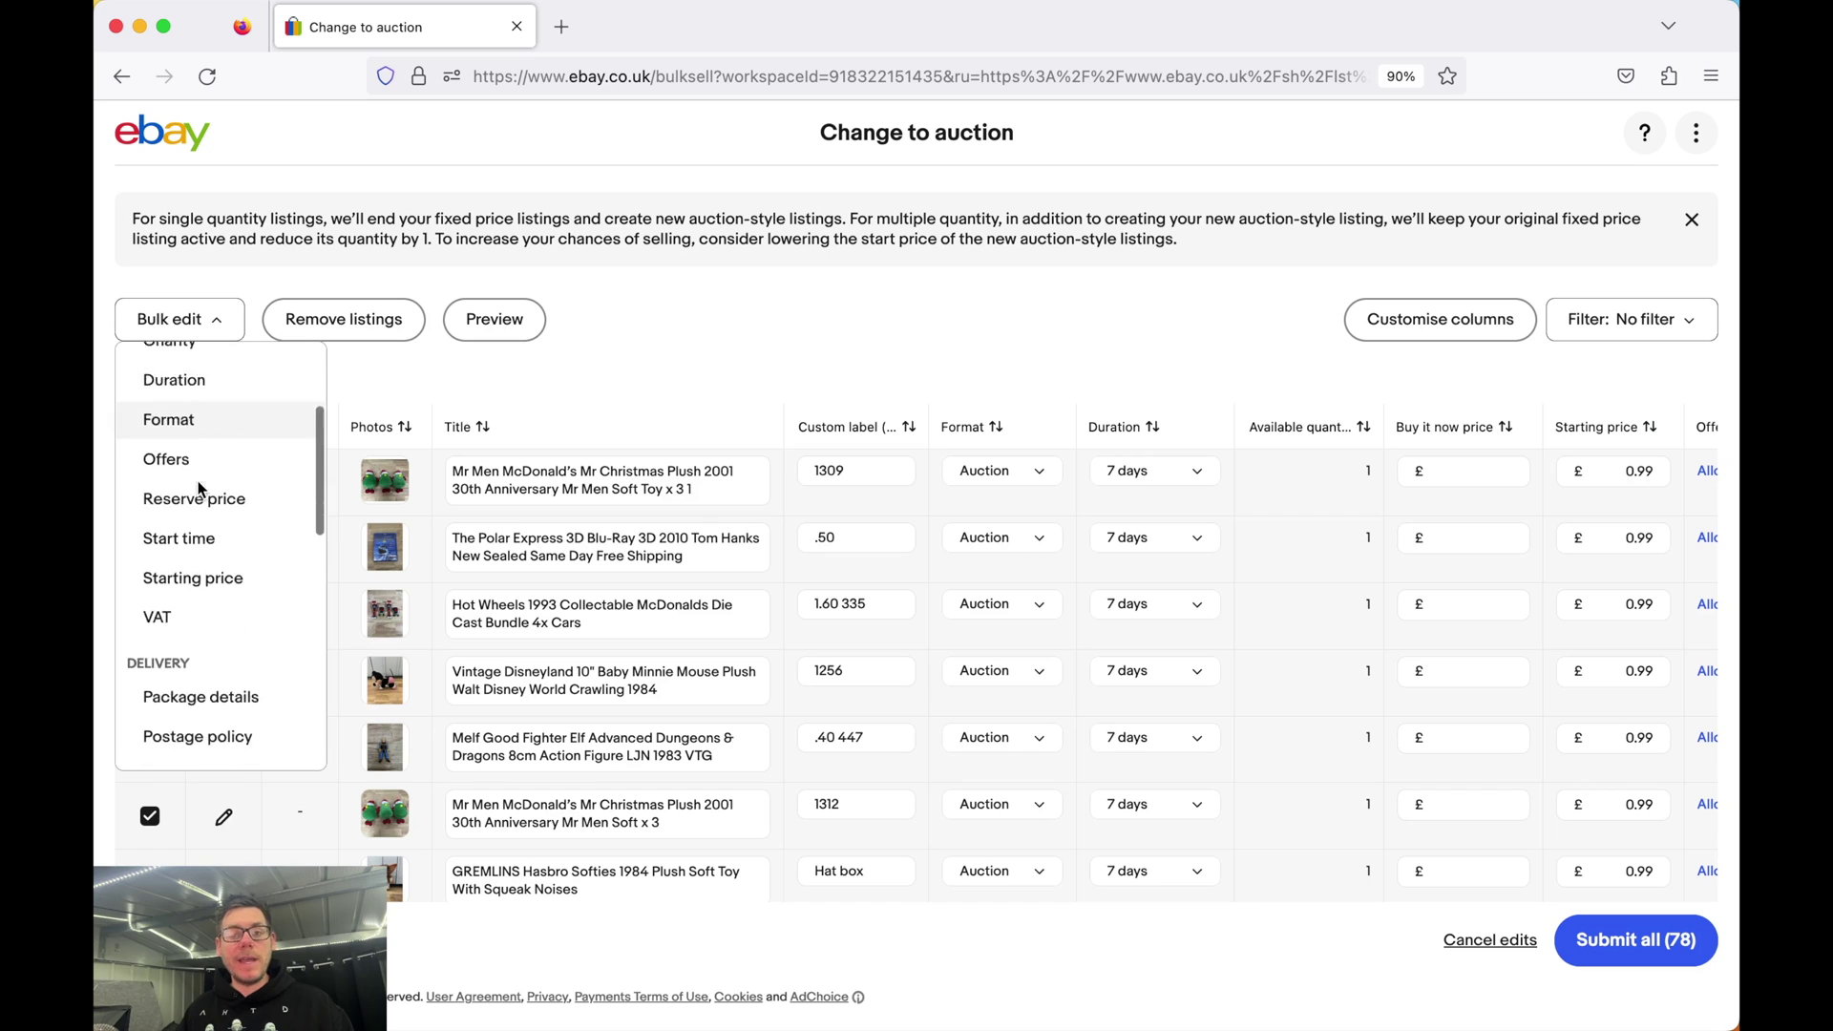
scroll(197, 488, "down", 4)
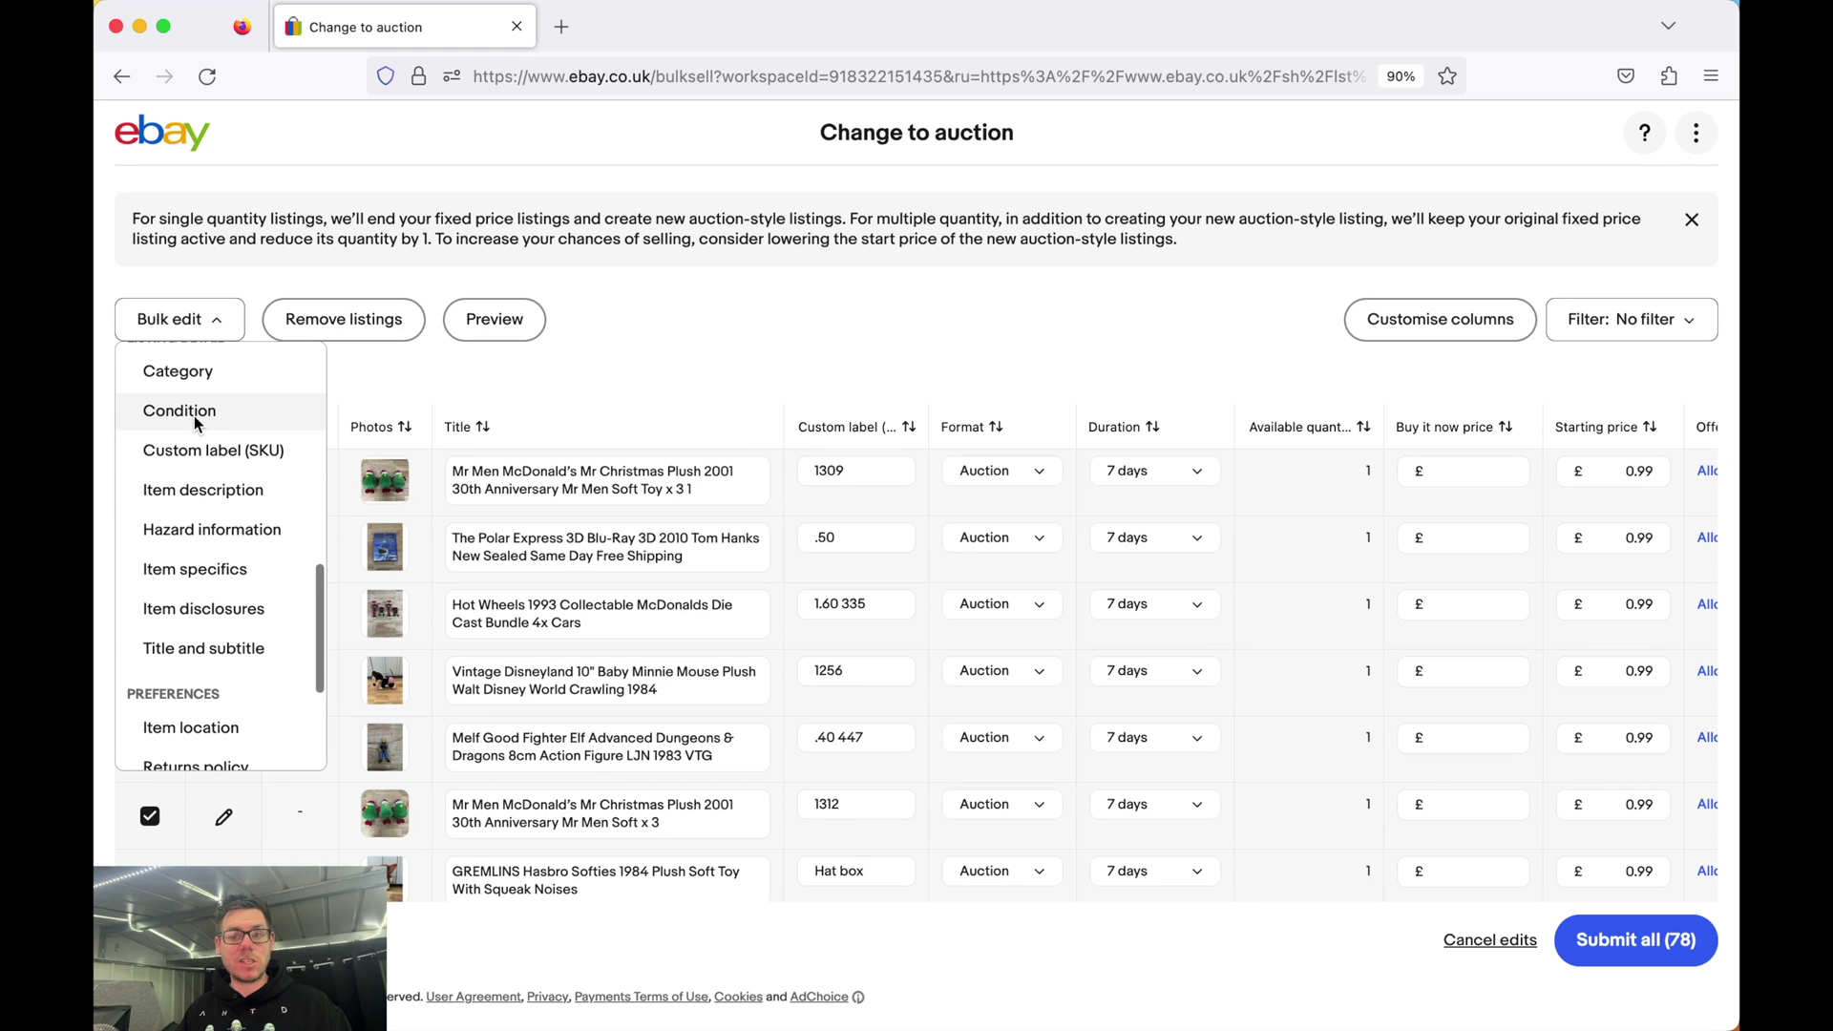
scroll(234, 521, "down", 2)
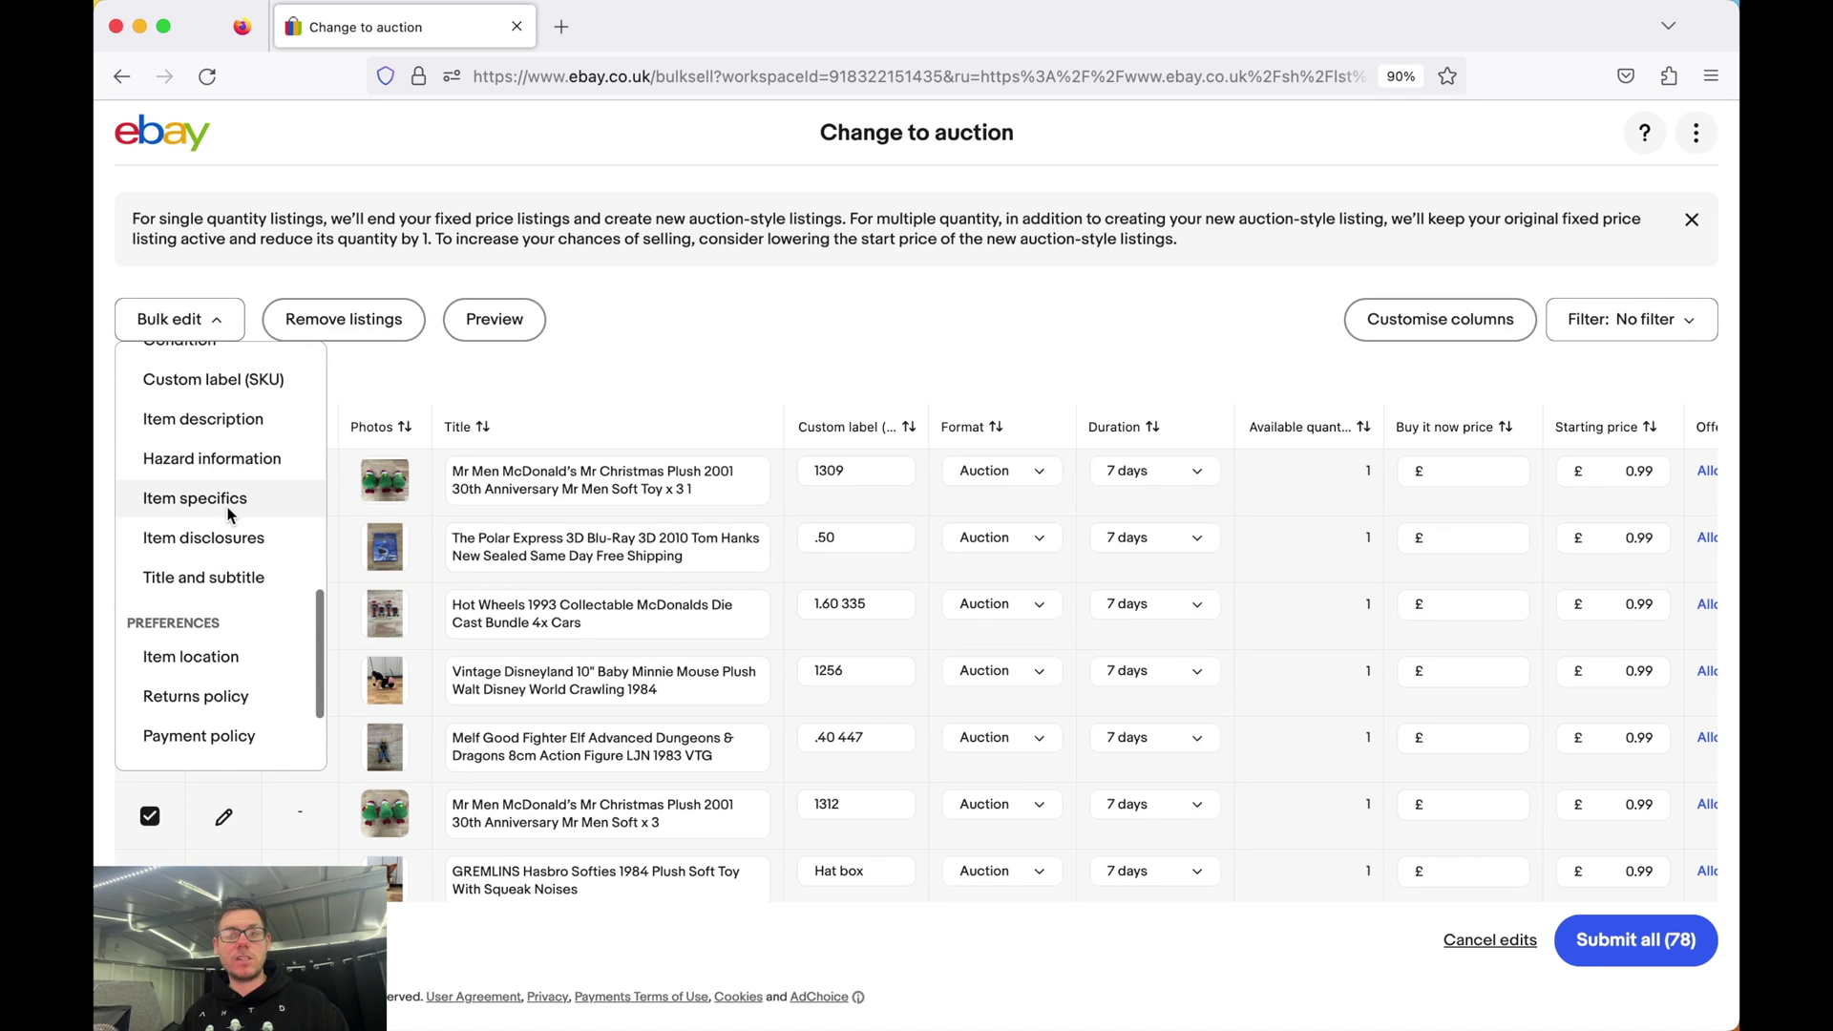
scroll(230, 511, "up", 10)
scroll(229, 509, "up", 1)
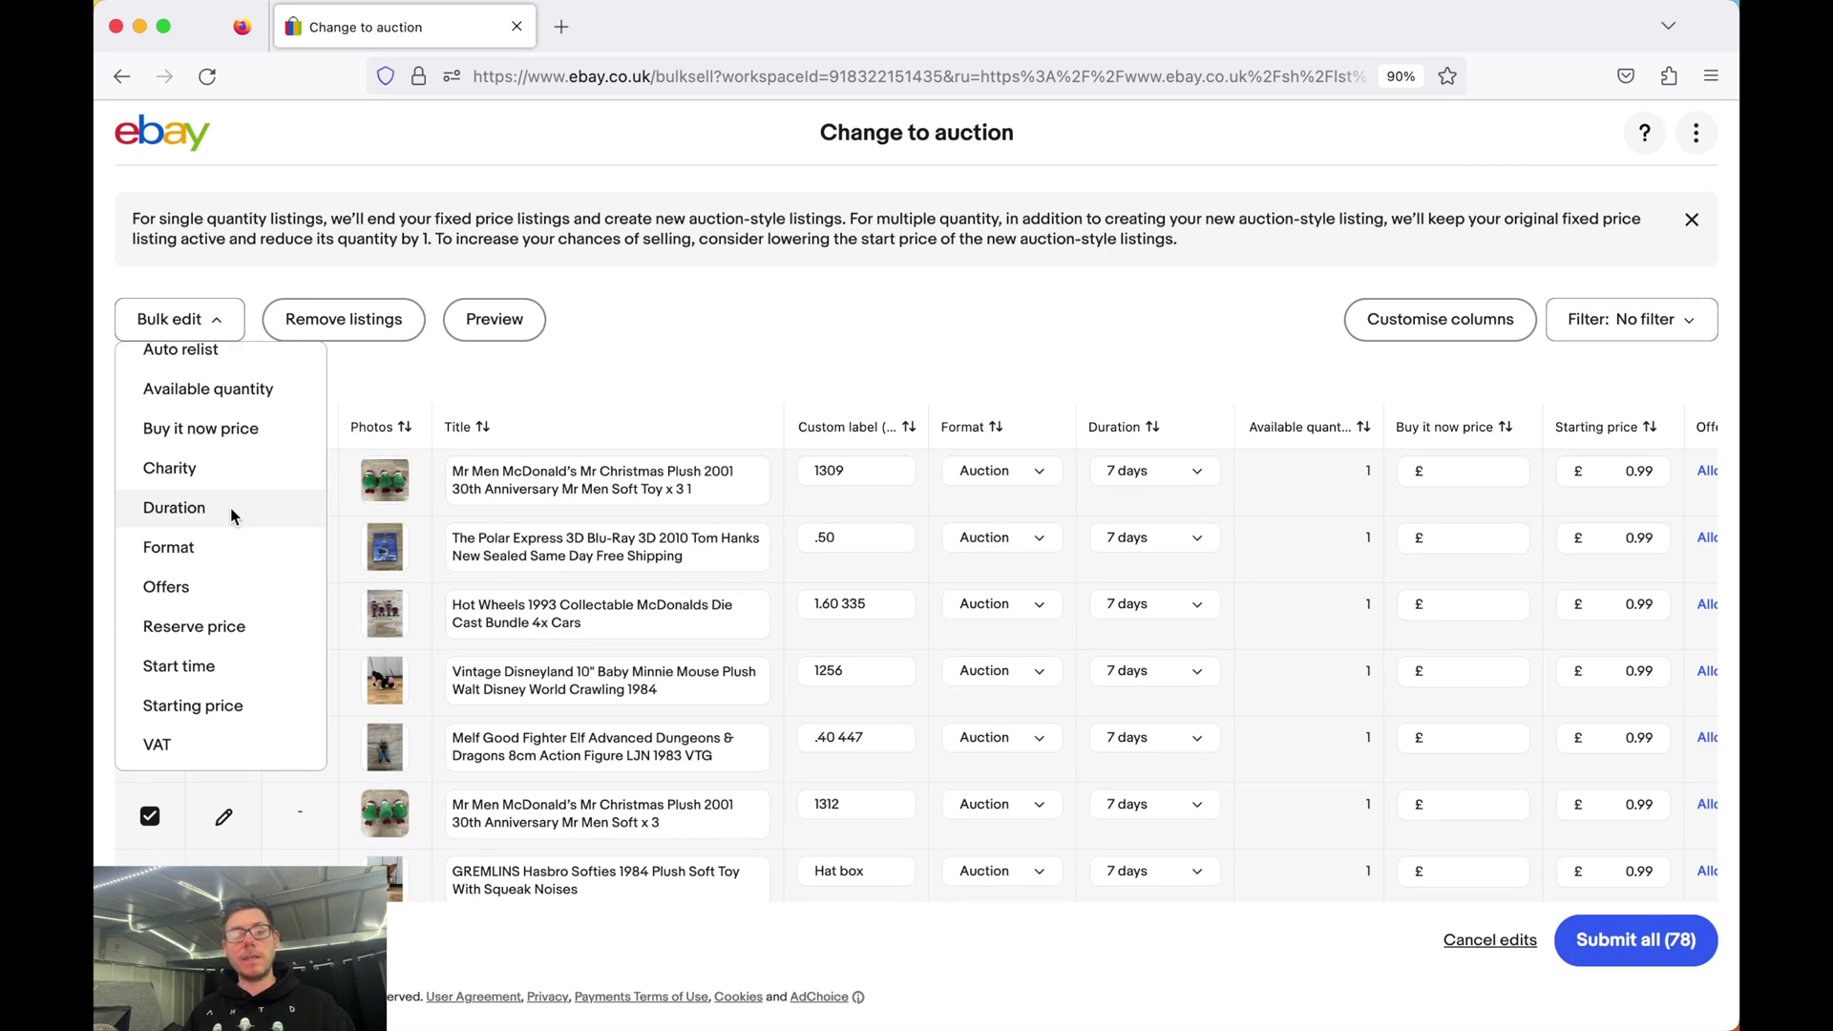
scroll(231, 514, "down", 1)
scroll(204, 444, "up", 2)
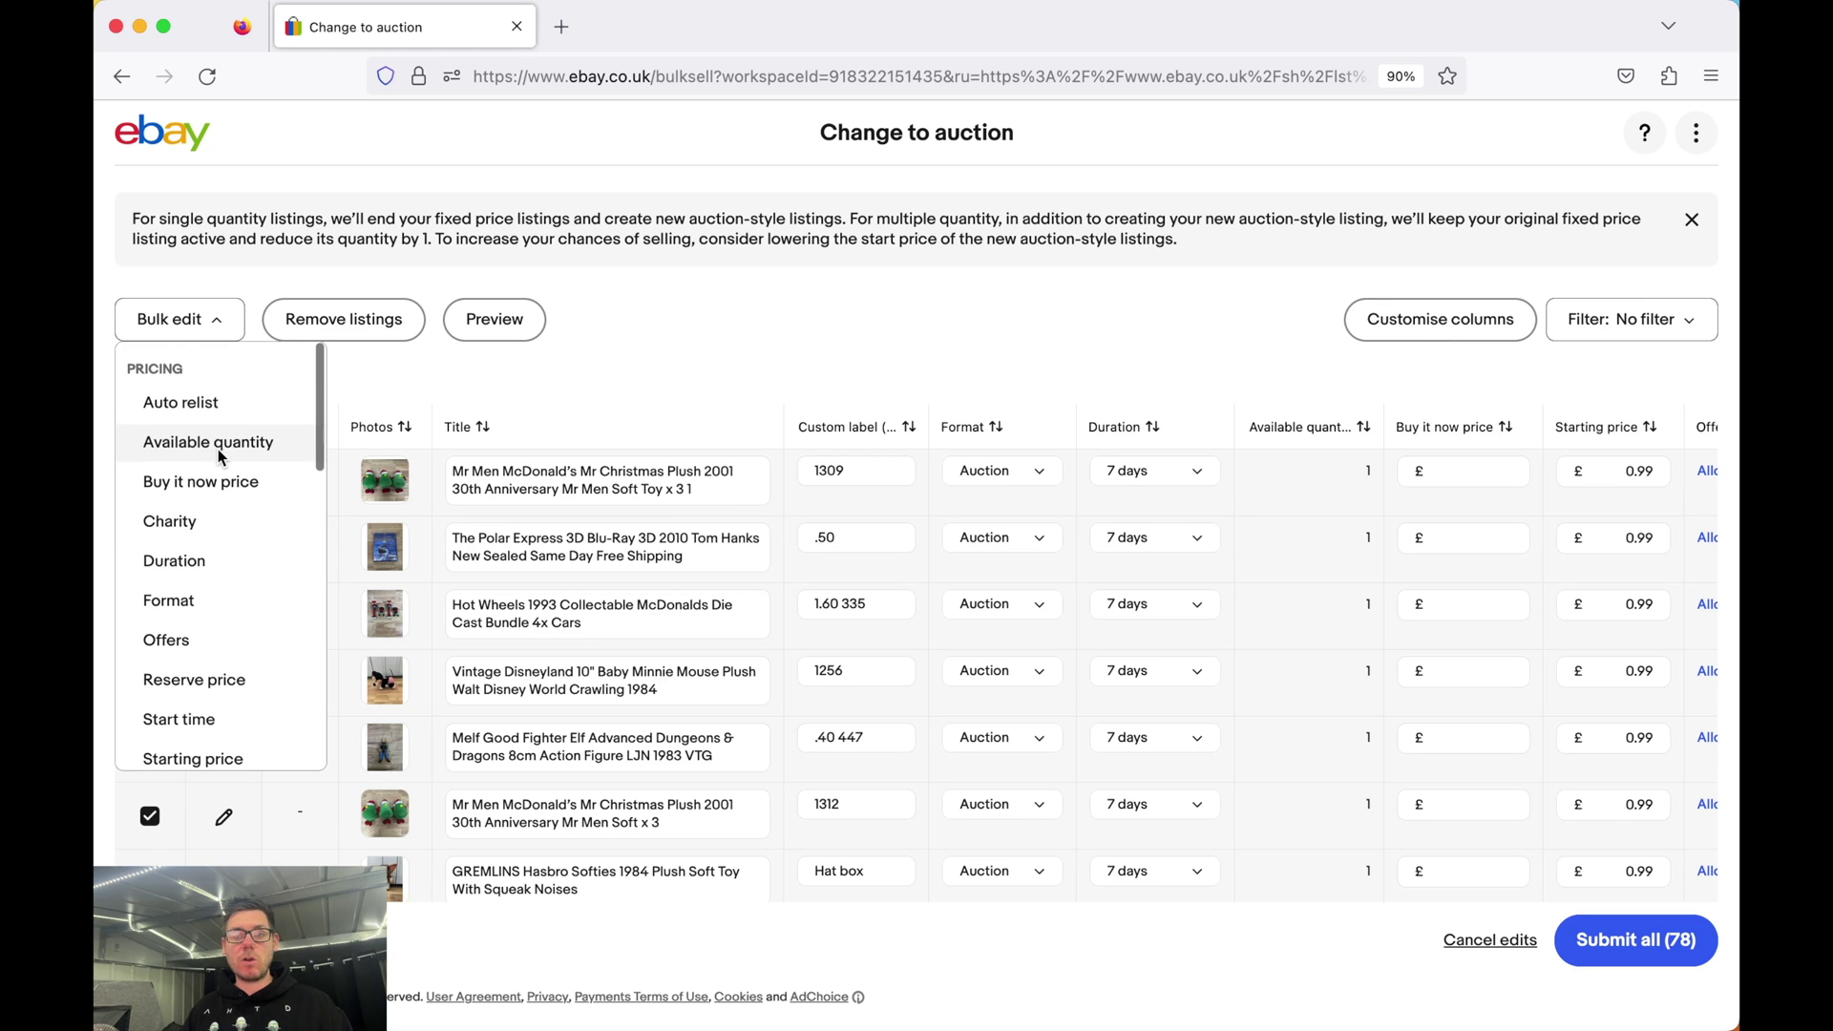
left_click(175, 329)
left_click(178, 324)
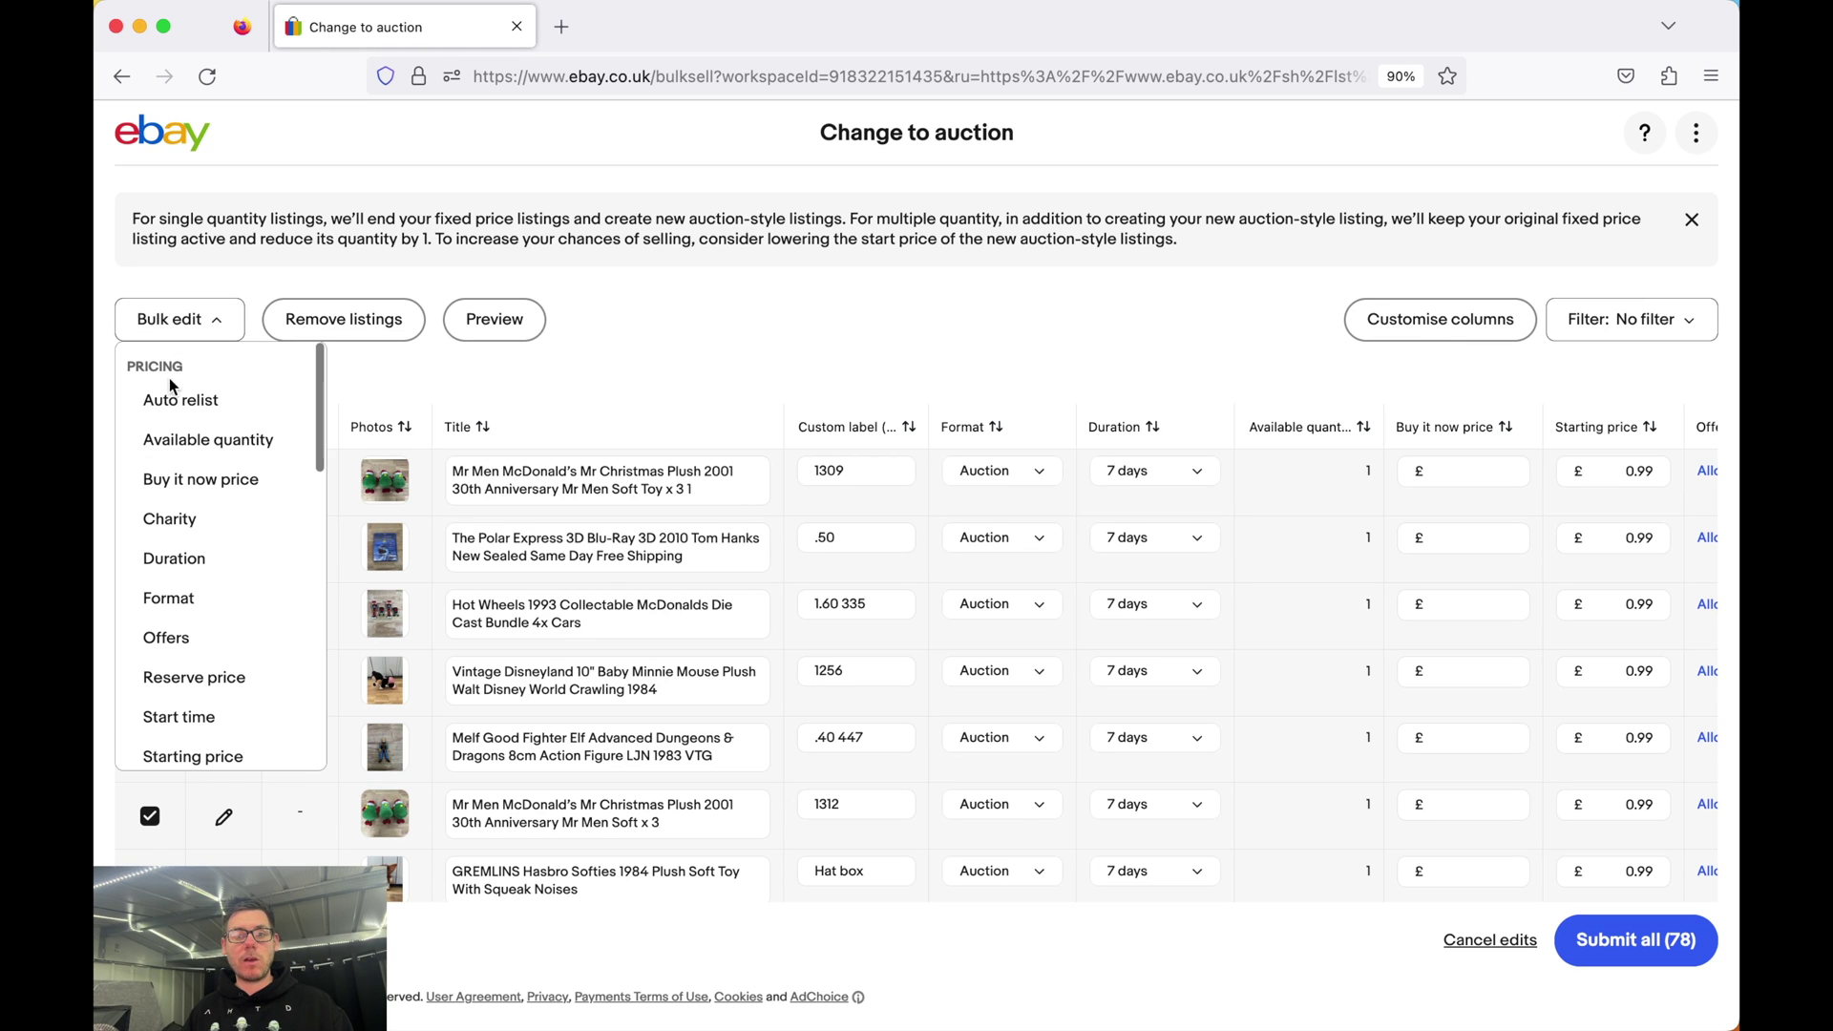
Step: Schedule the start time for 18 October 2023 at 19:00, staggered at 1-minute intervals
left_click(199, 717)
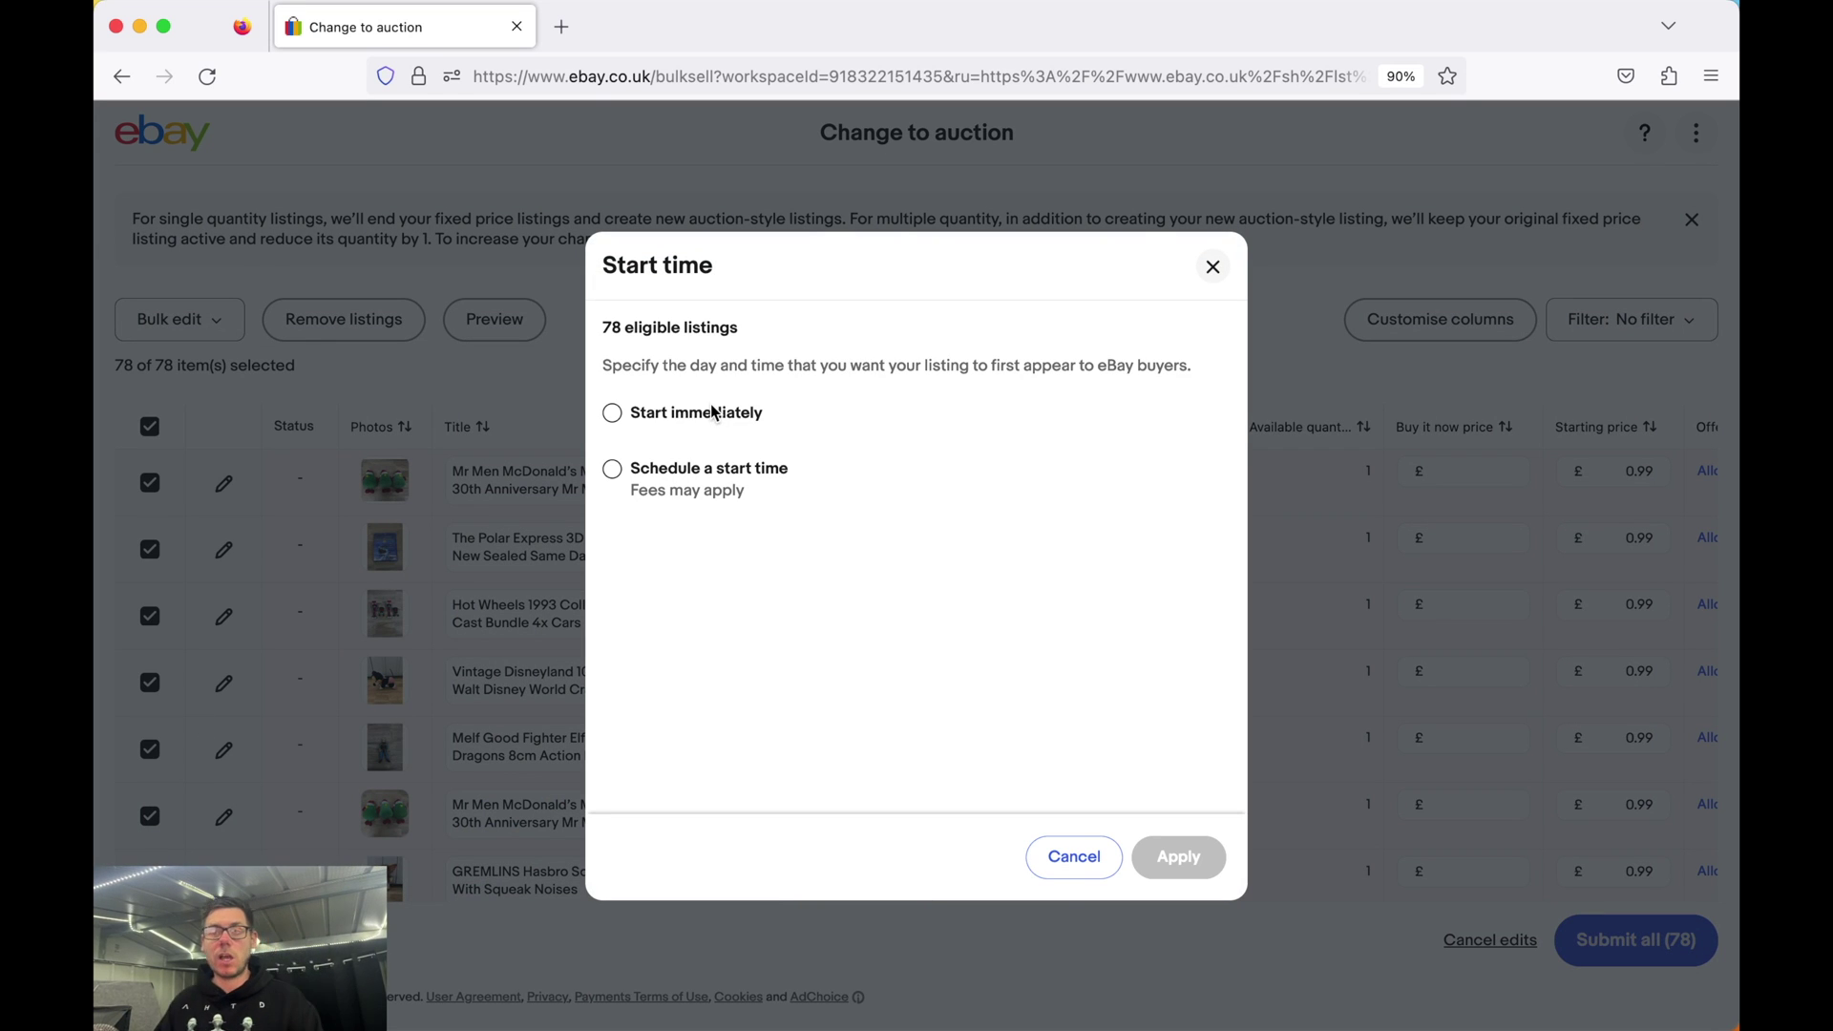
left_click(612, 471)
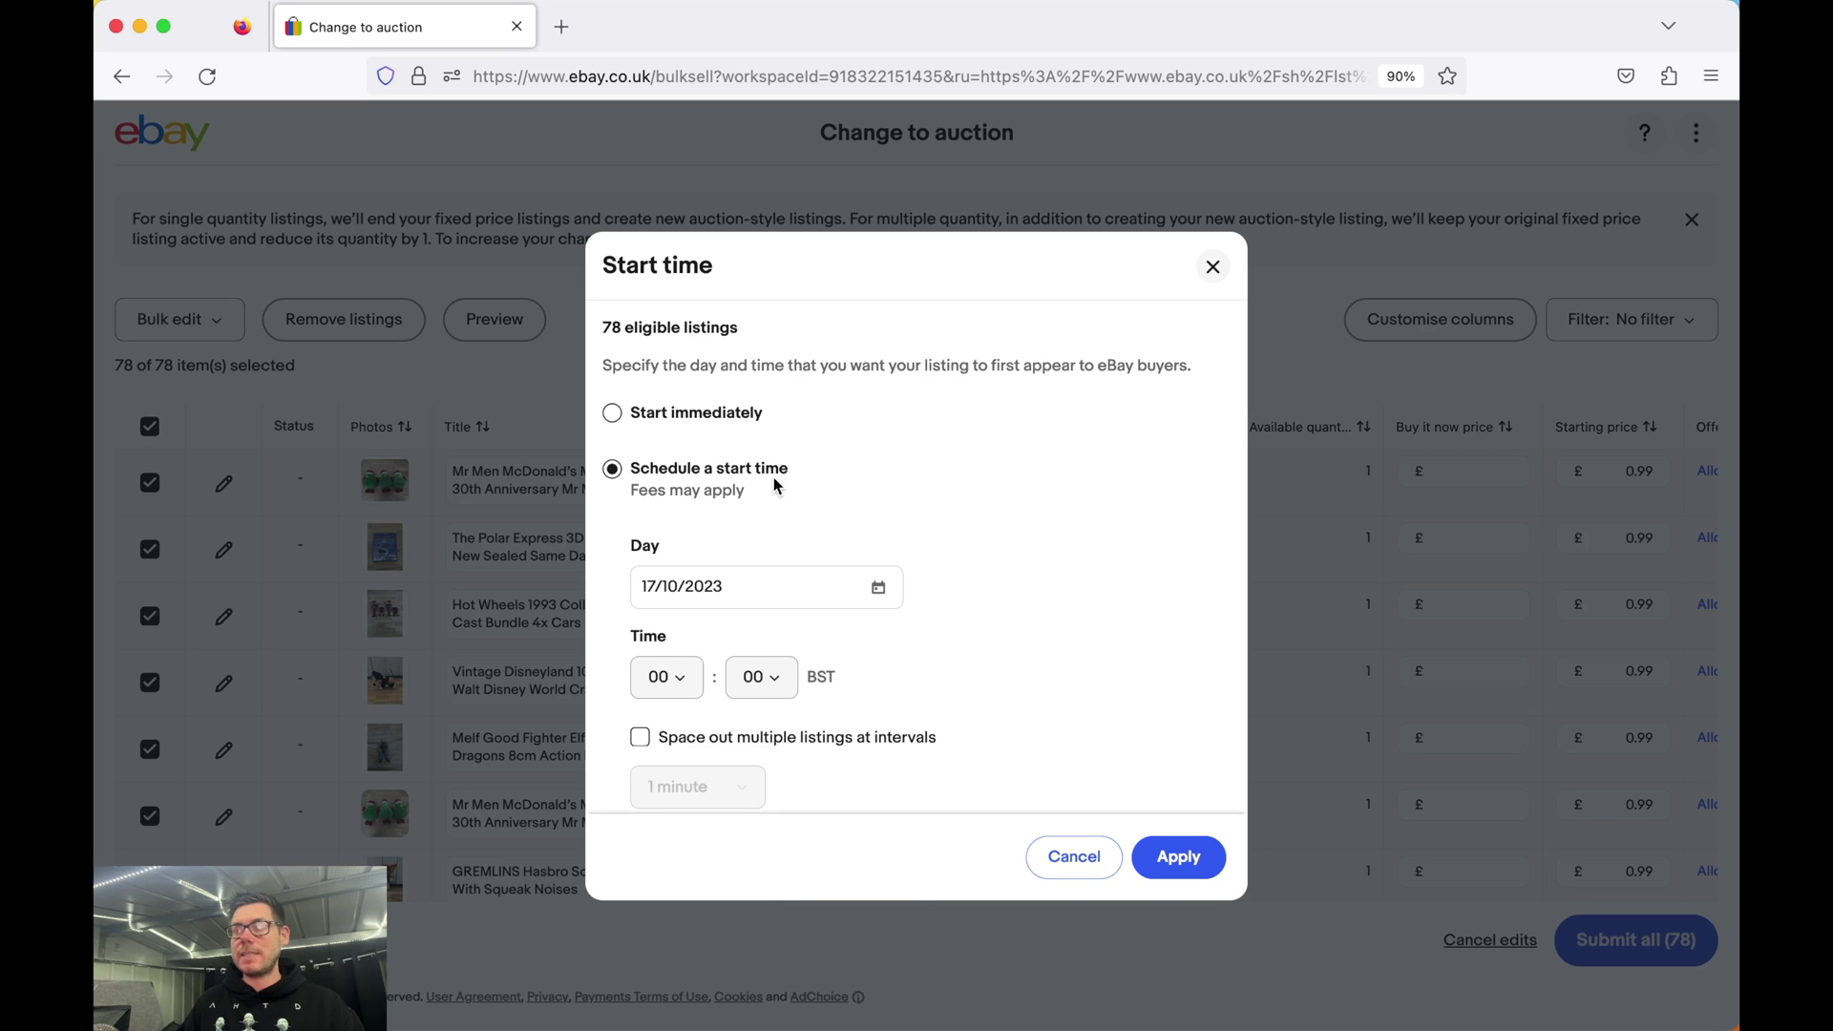
left_click(879, 587)
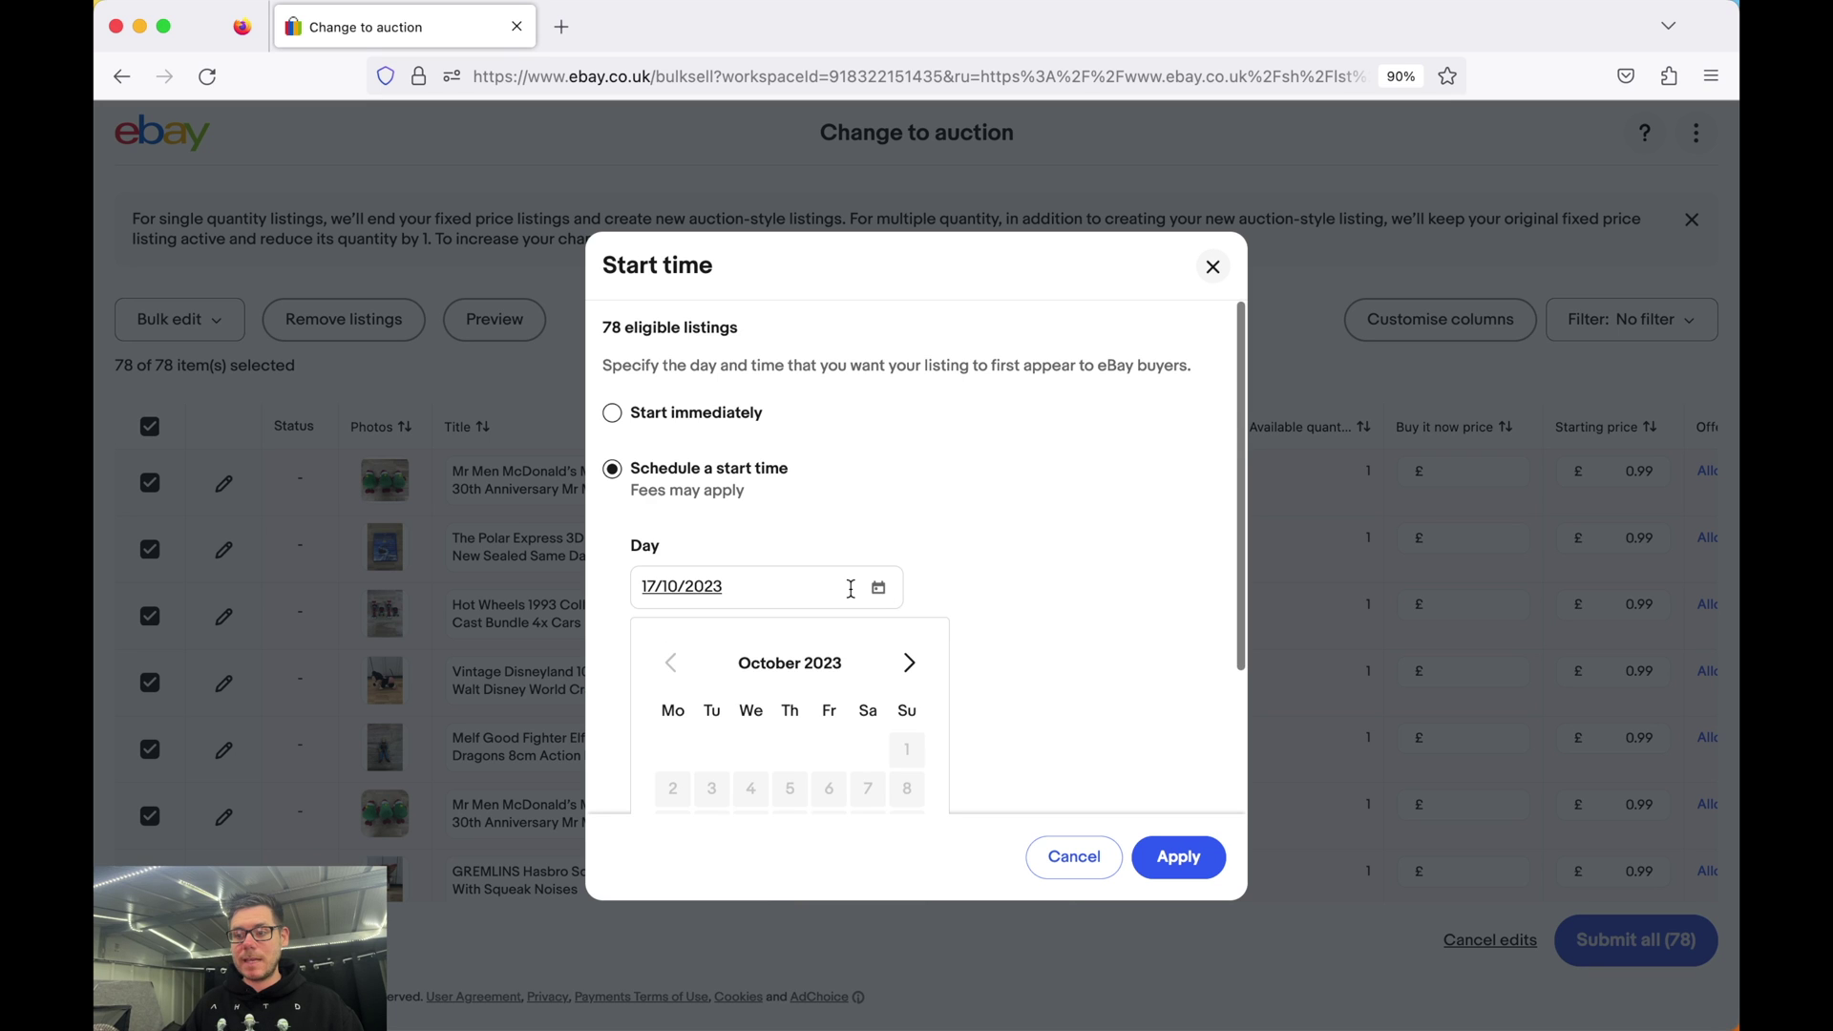
scroll(851, 589, "down", 1)
left_click(753, 691)
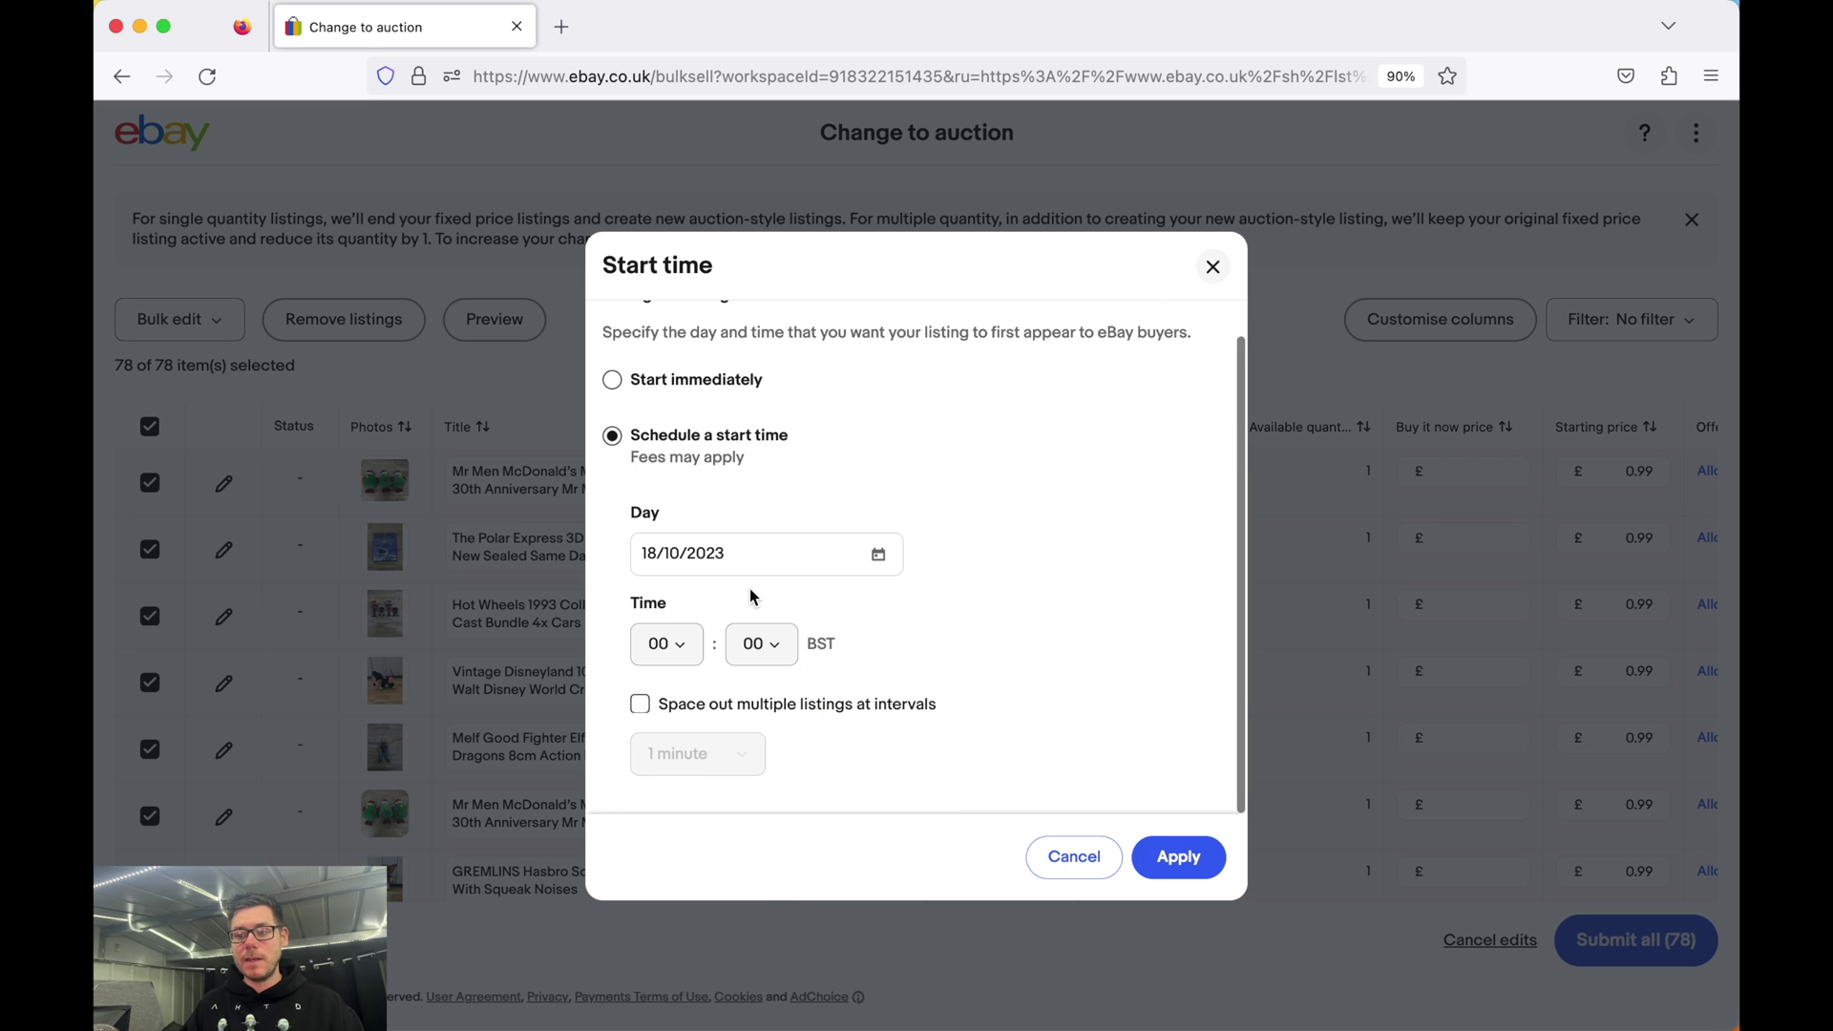
left_click(662, 645)
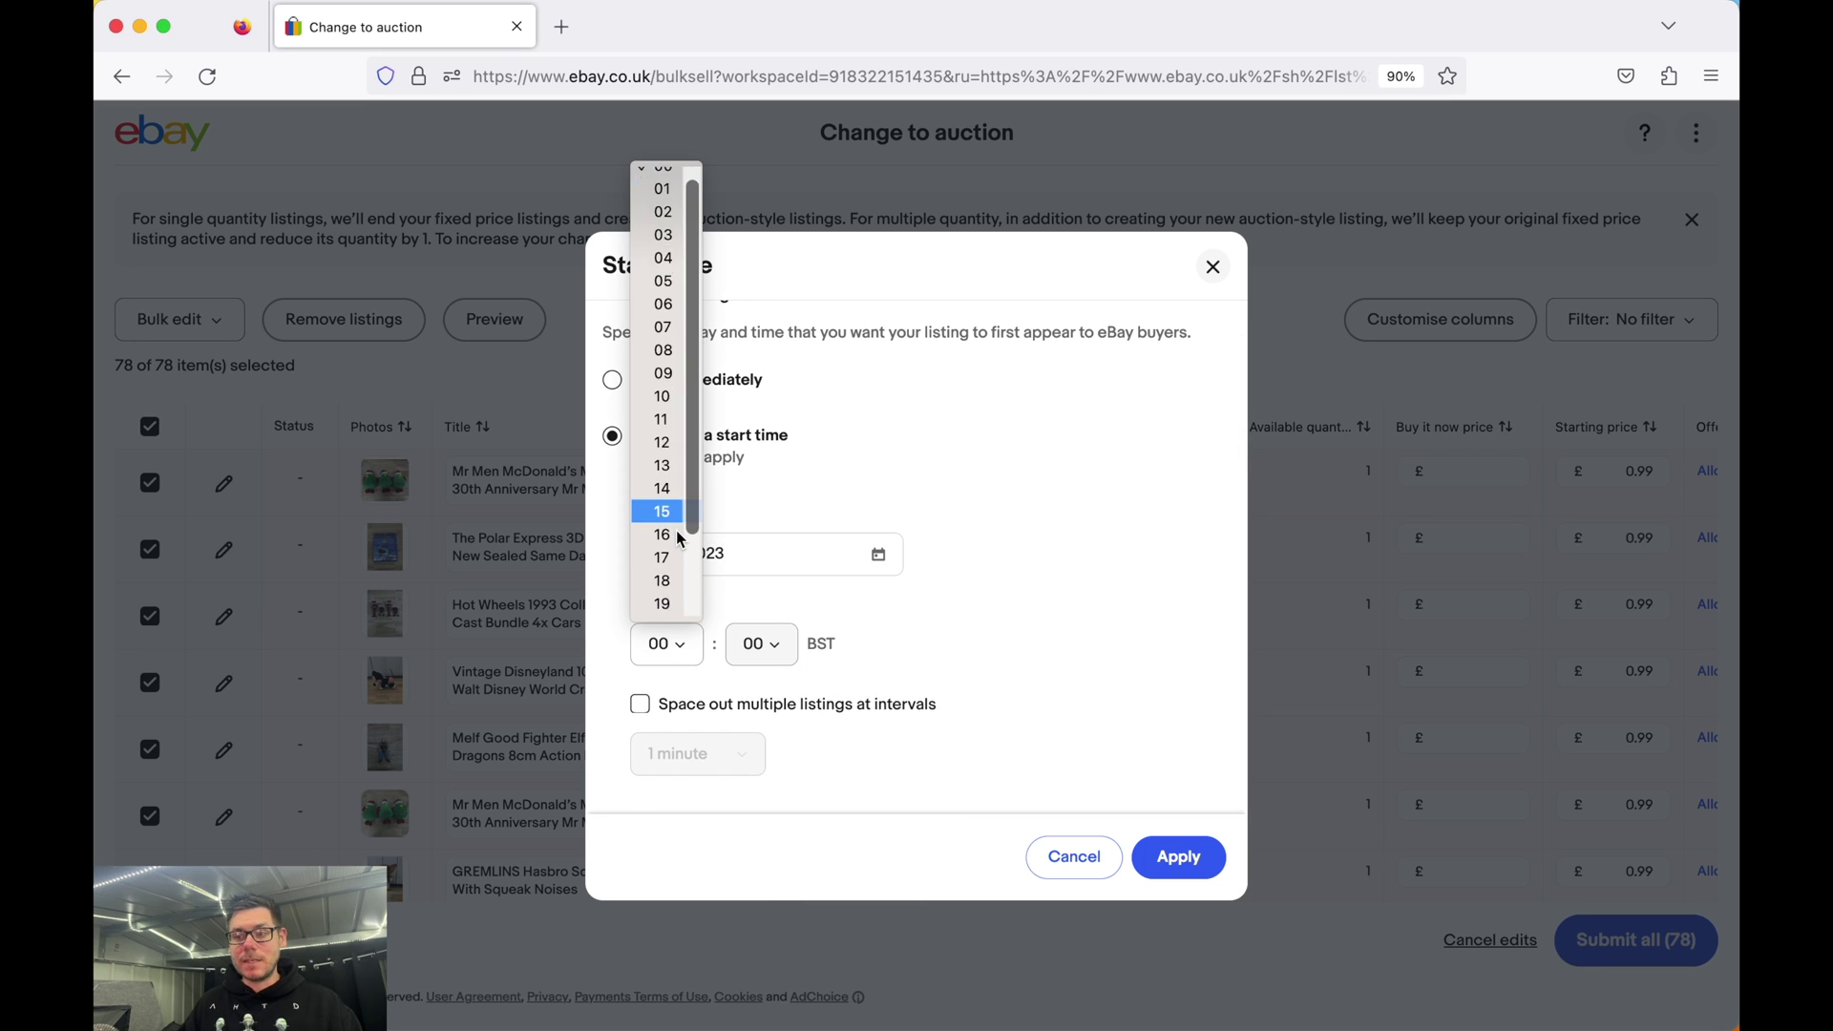
scroll(681, 539, "down", 2)
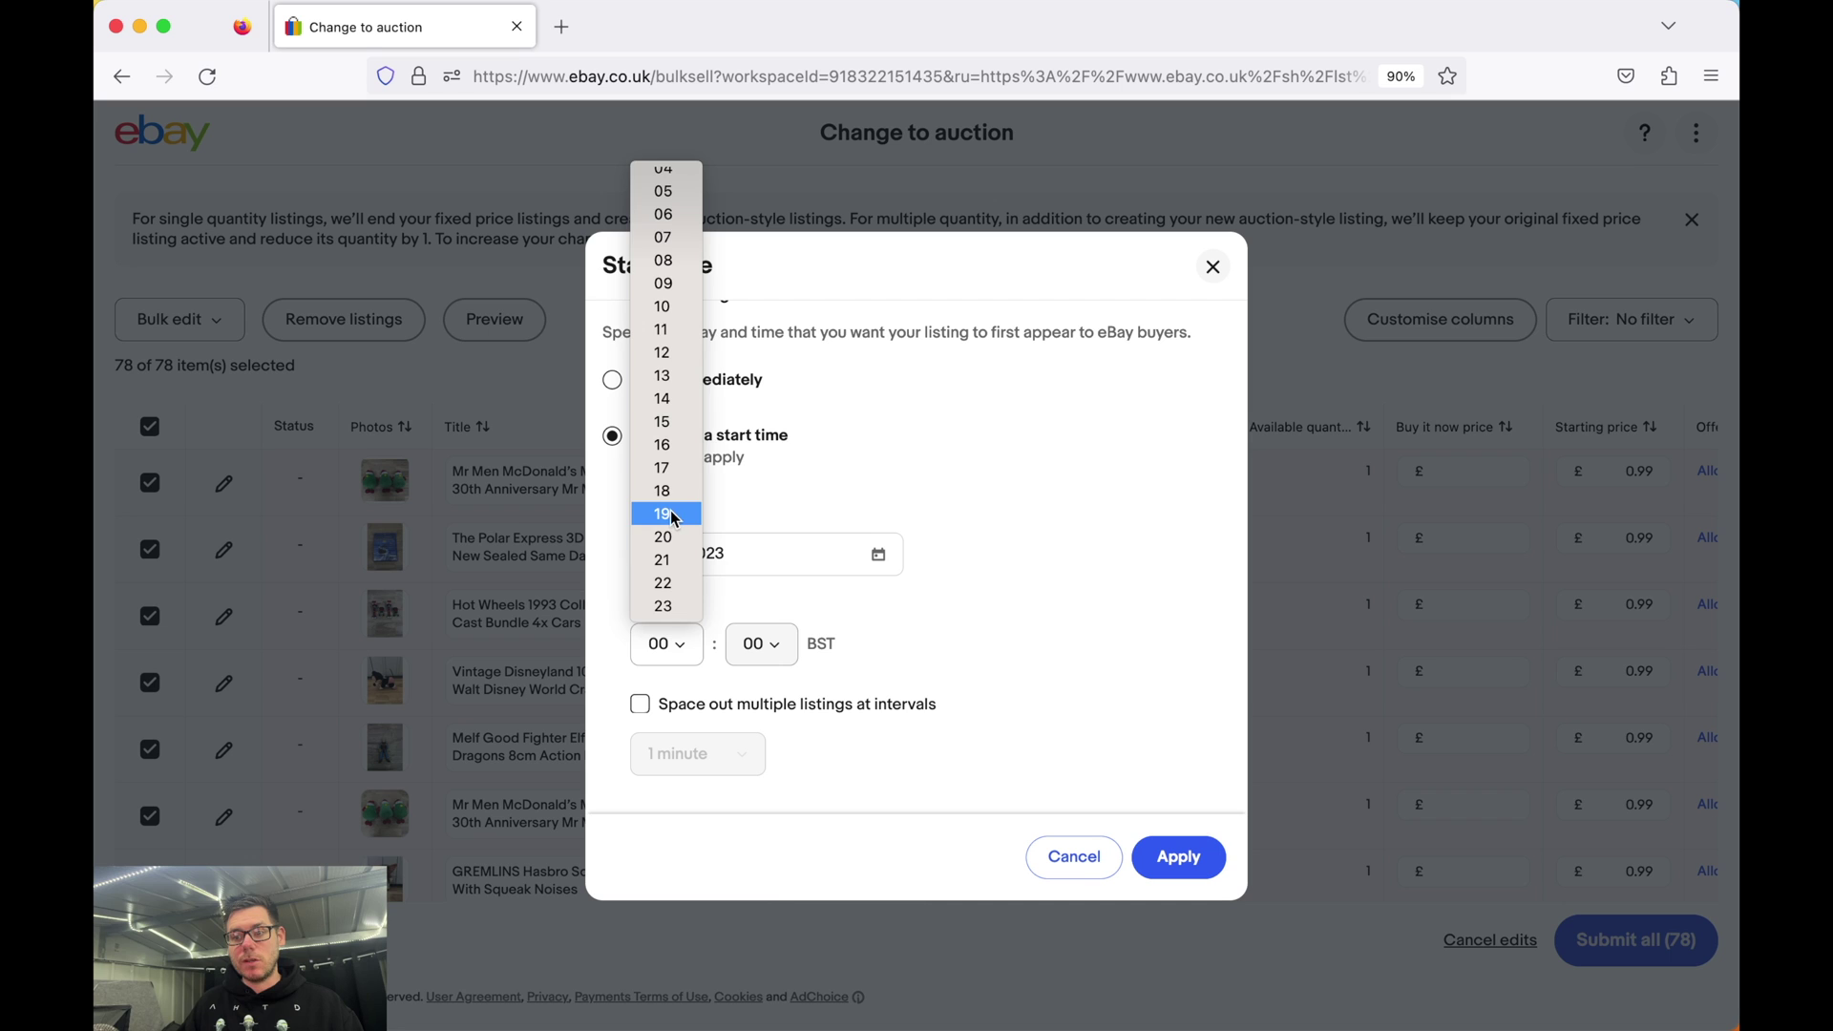
left_click(673, 516)
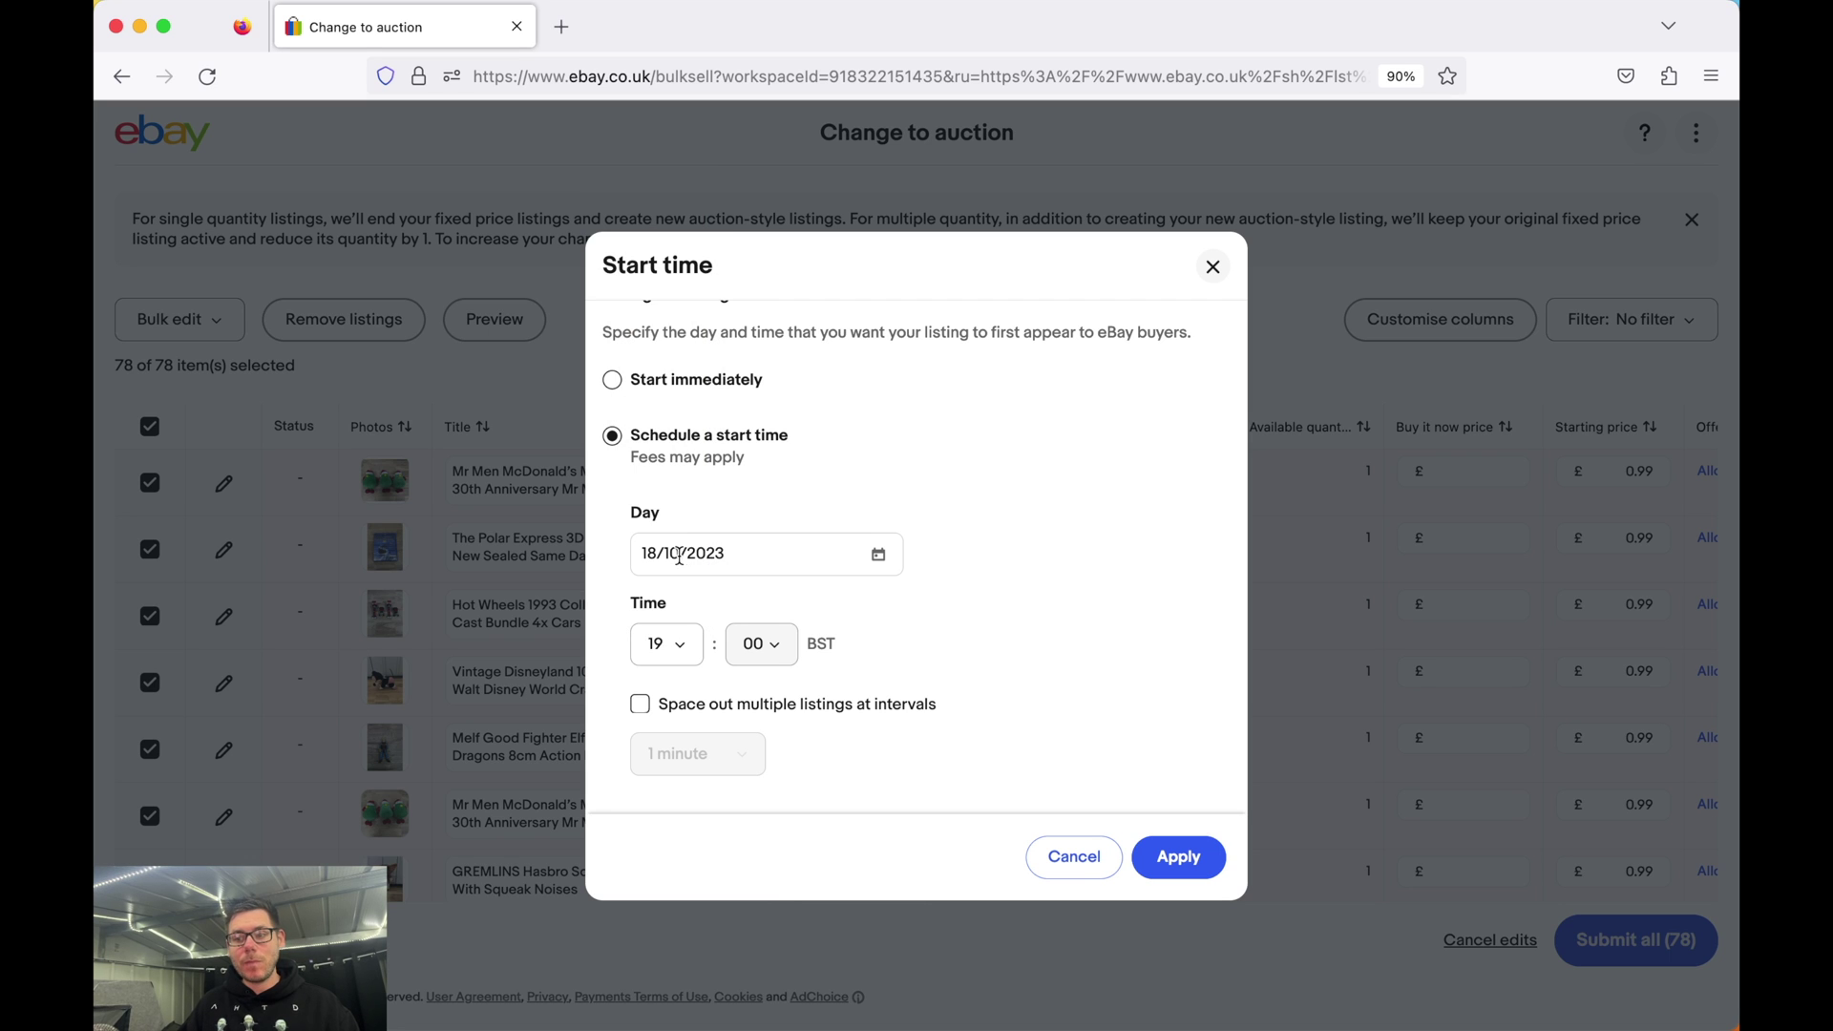
left_click(641, 705)
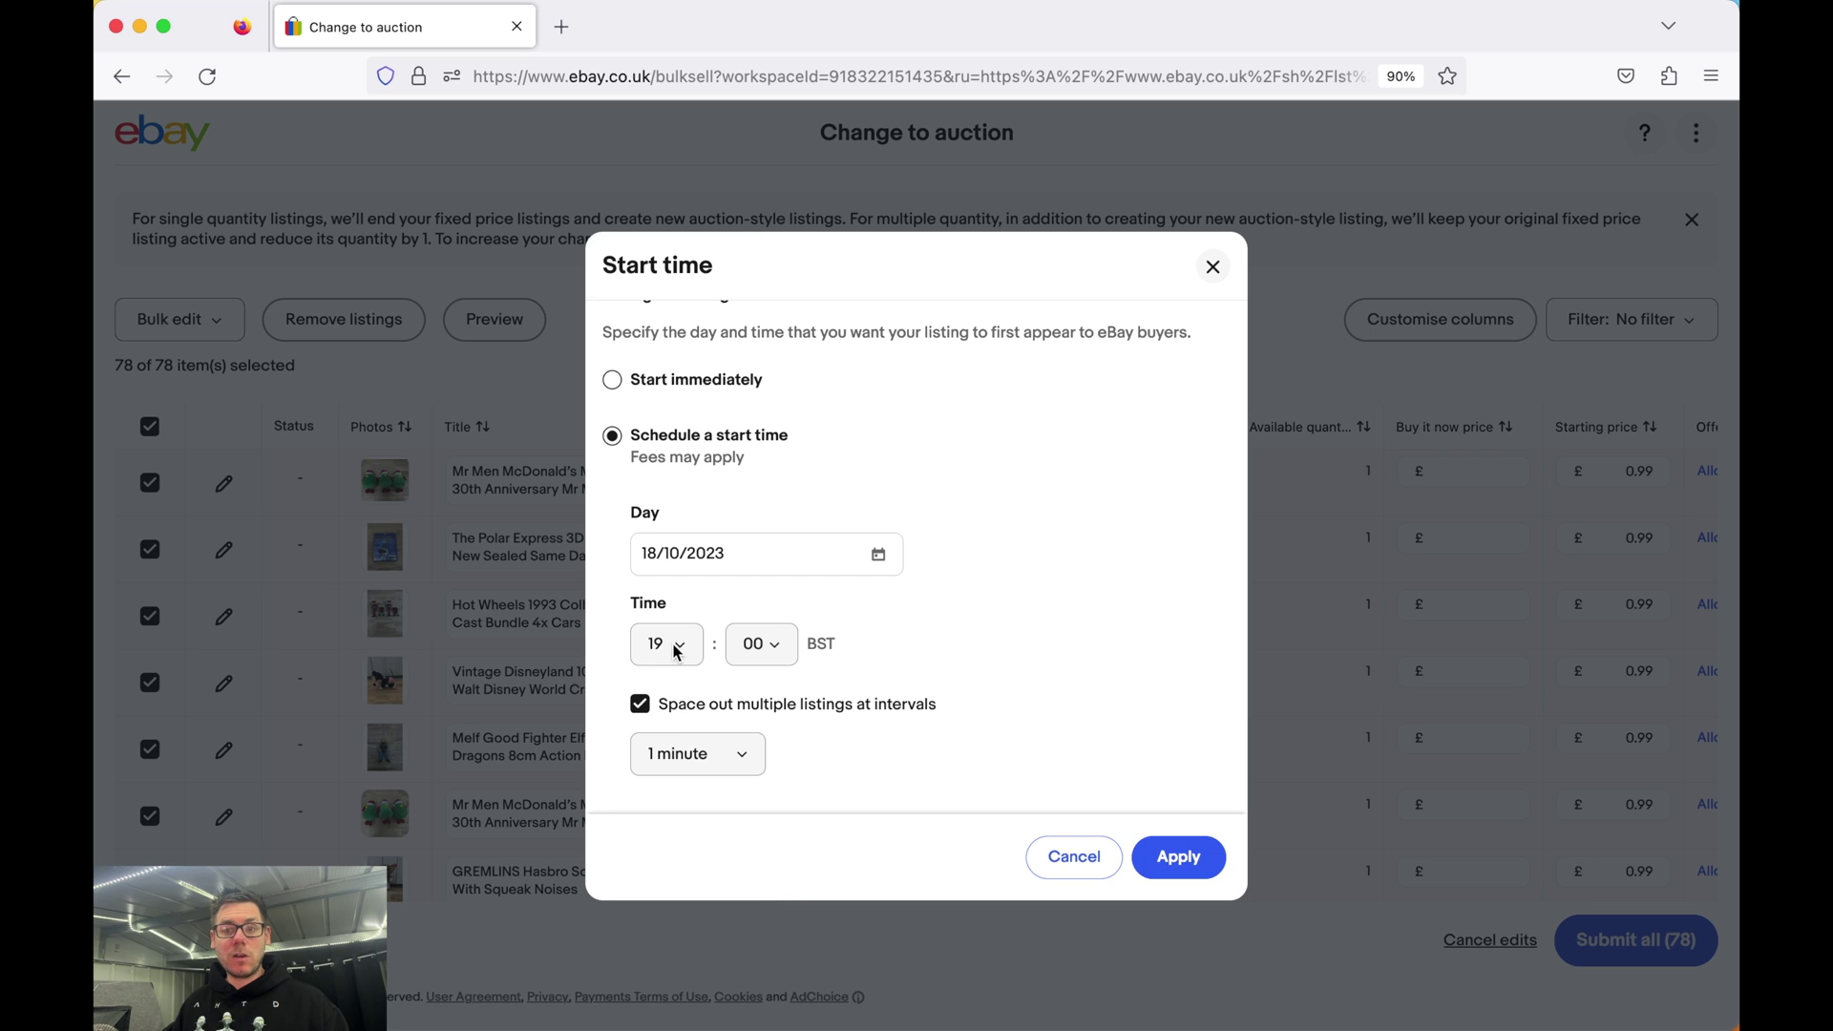
left_click(741, 755)
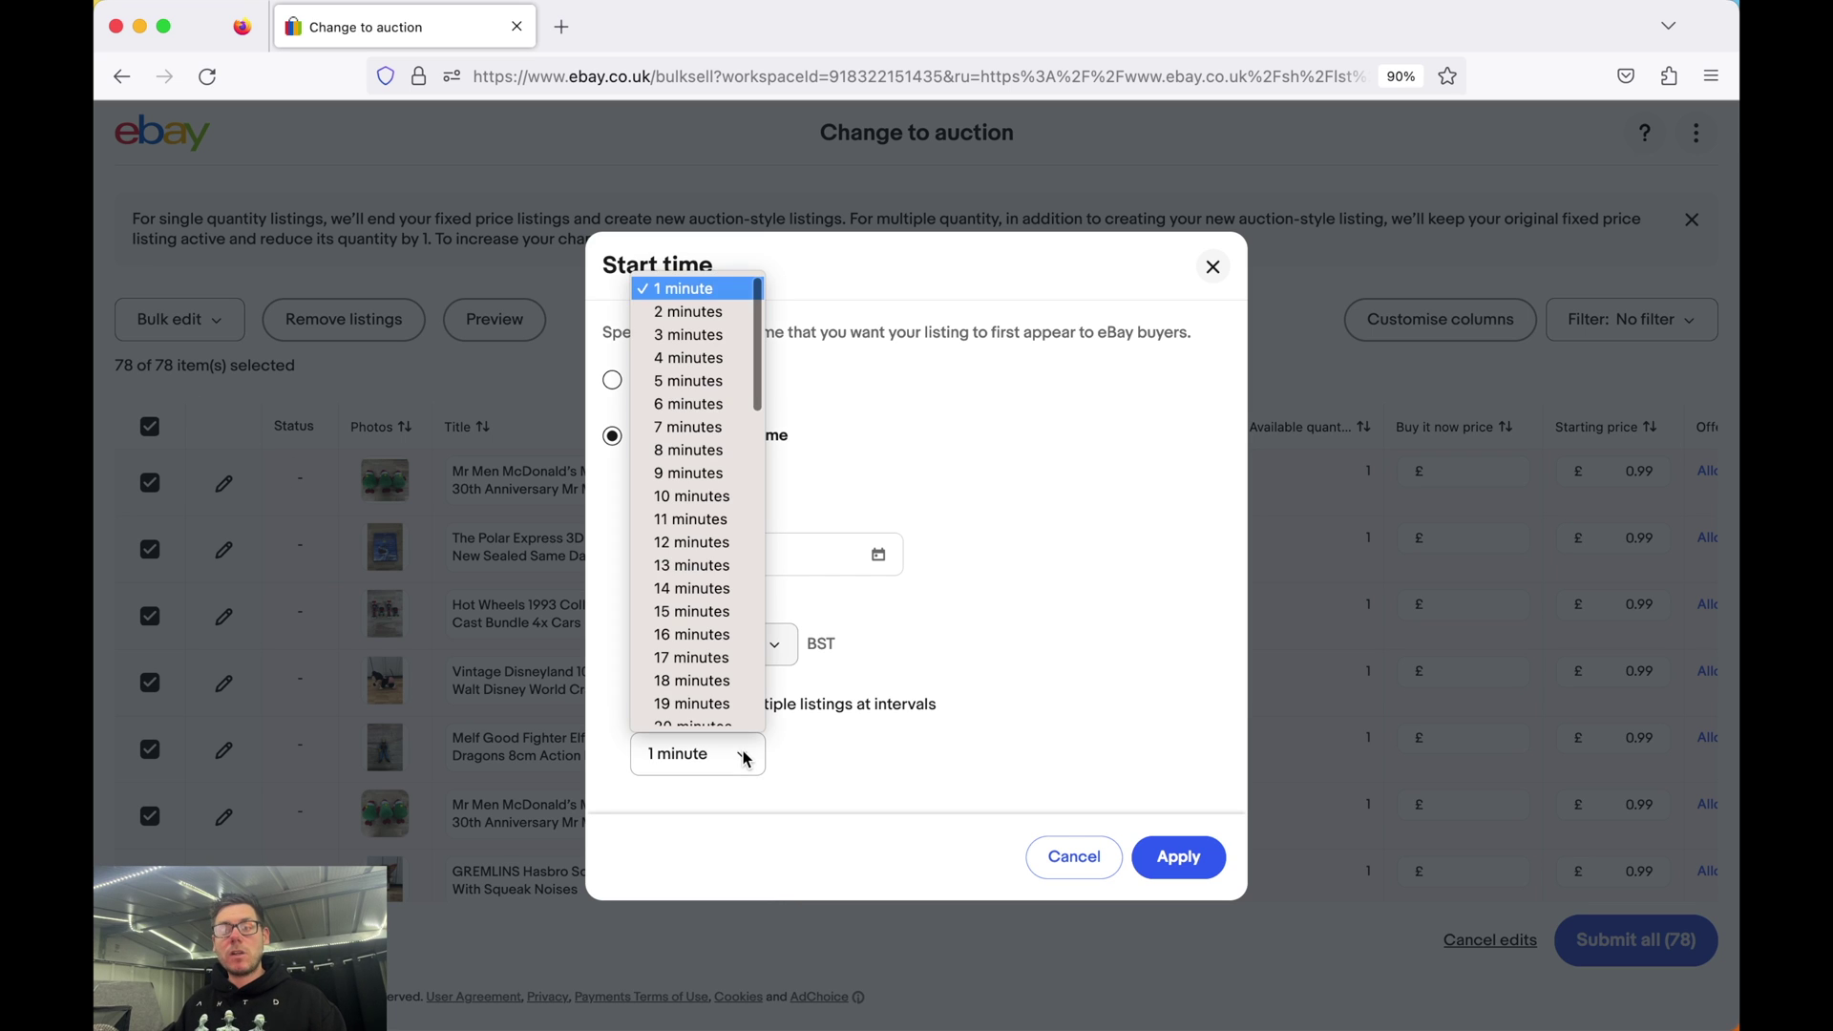
left_click(691, 292)
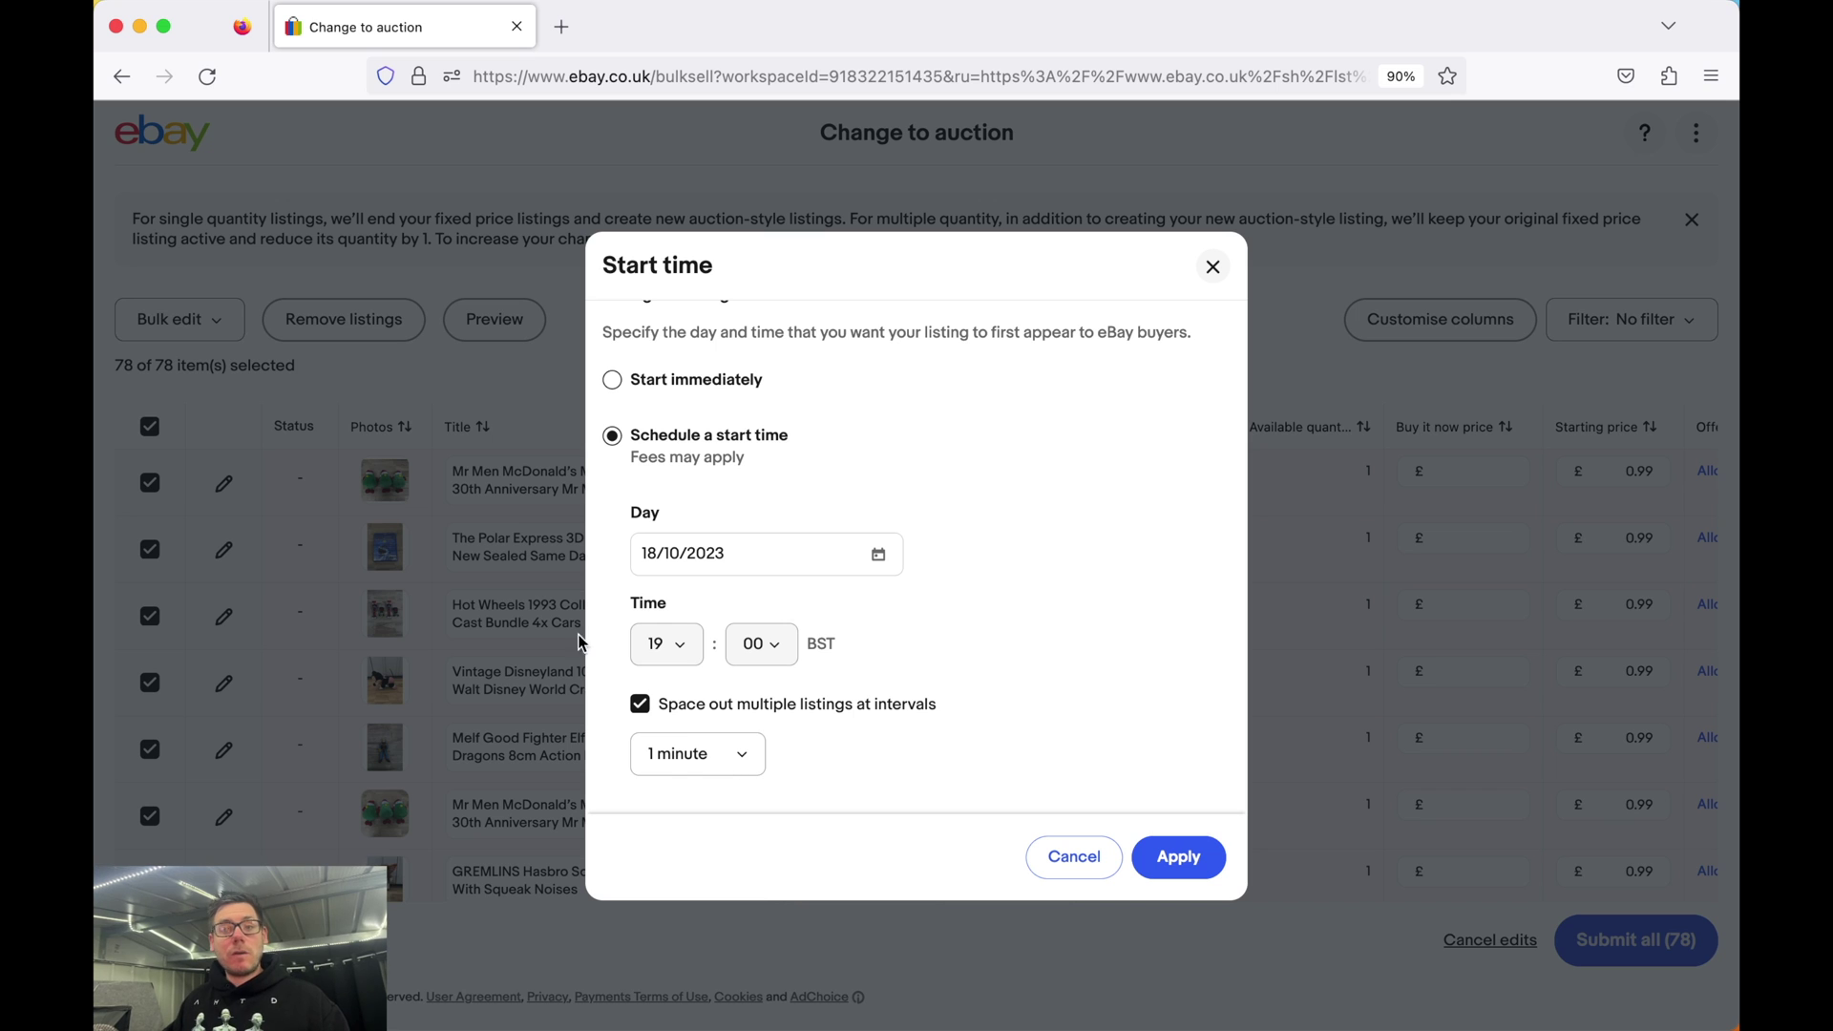
left_click(680, 761)
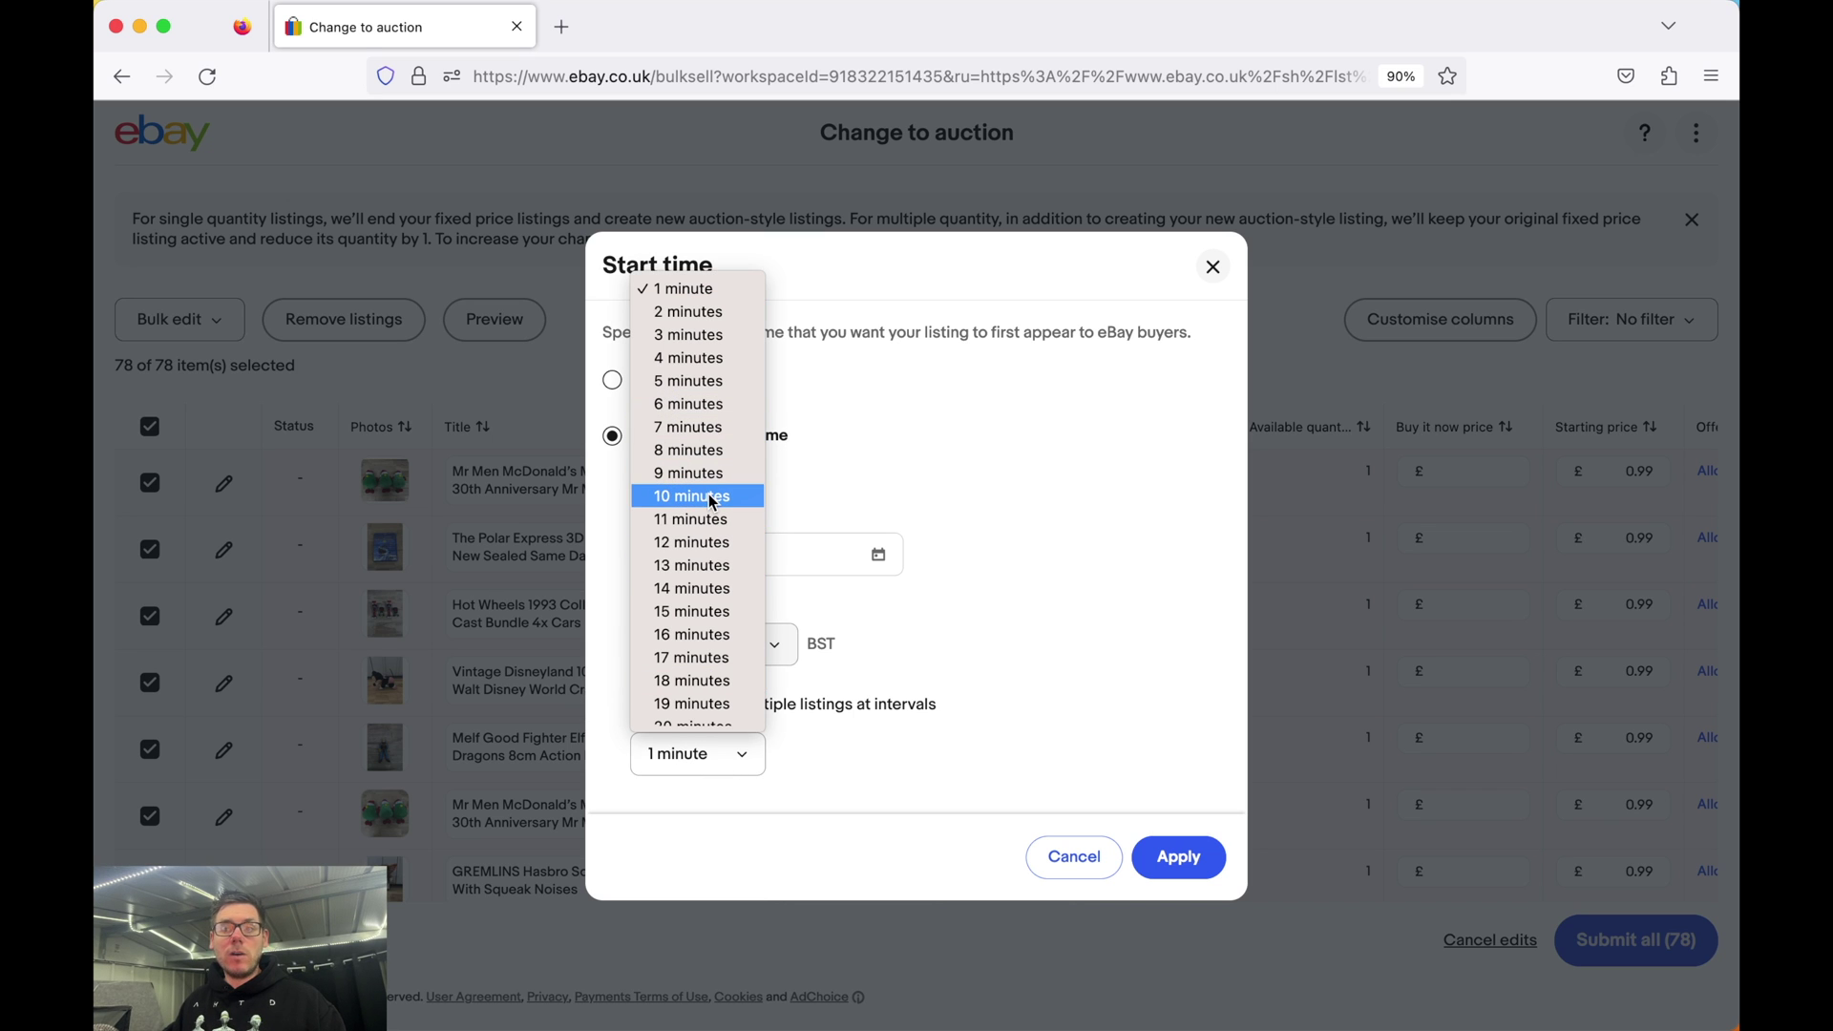
scroll(707, 497, "down", 10)
scroll(727, 545, "down", 2)
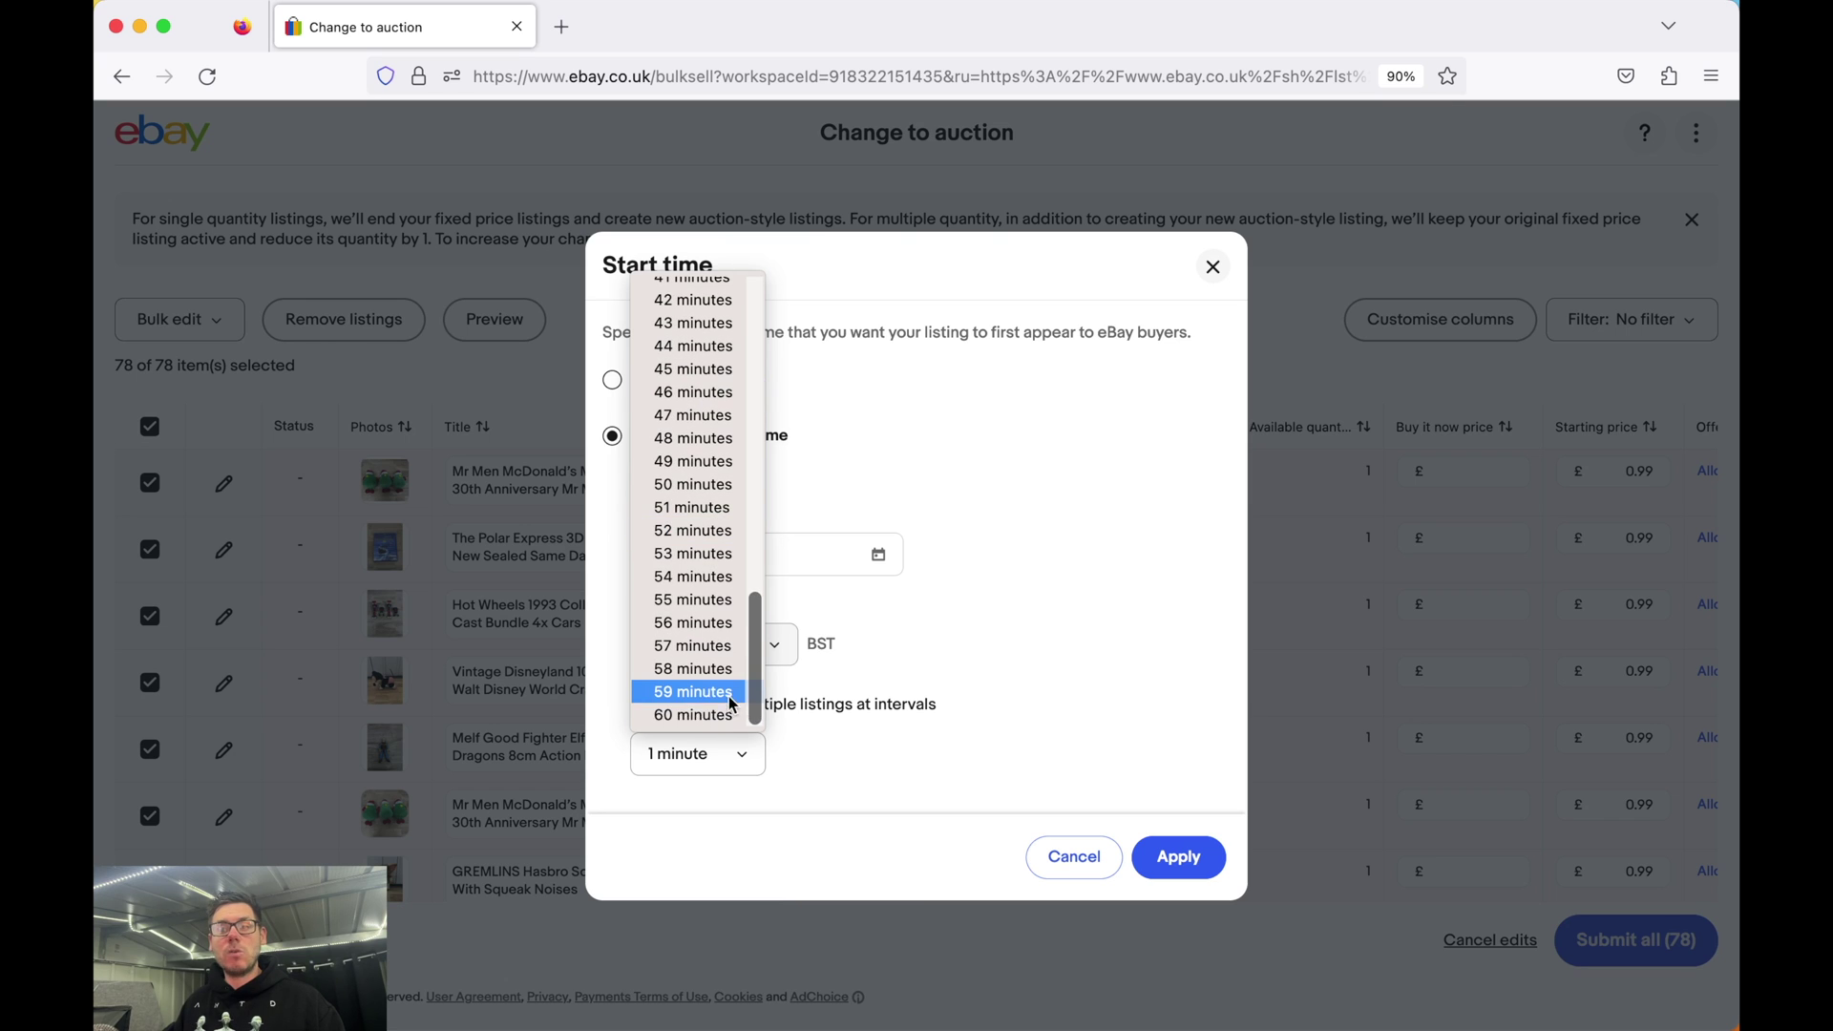
scroll(735, 583, "up", 5)
scroll(736, 590, "up", 7)
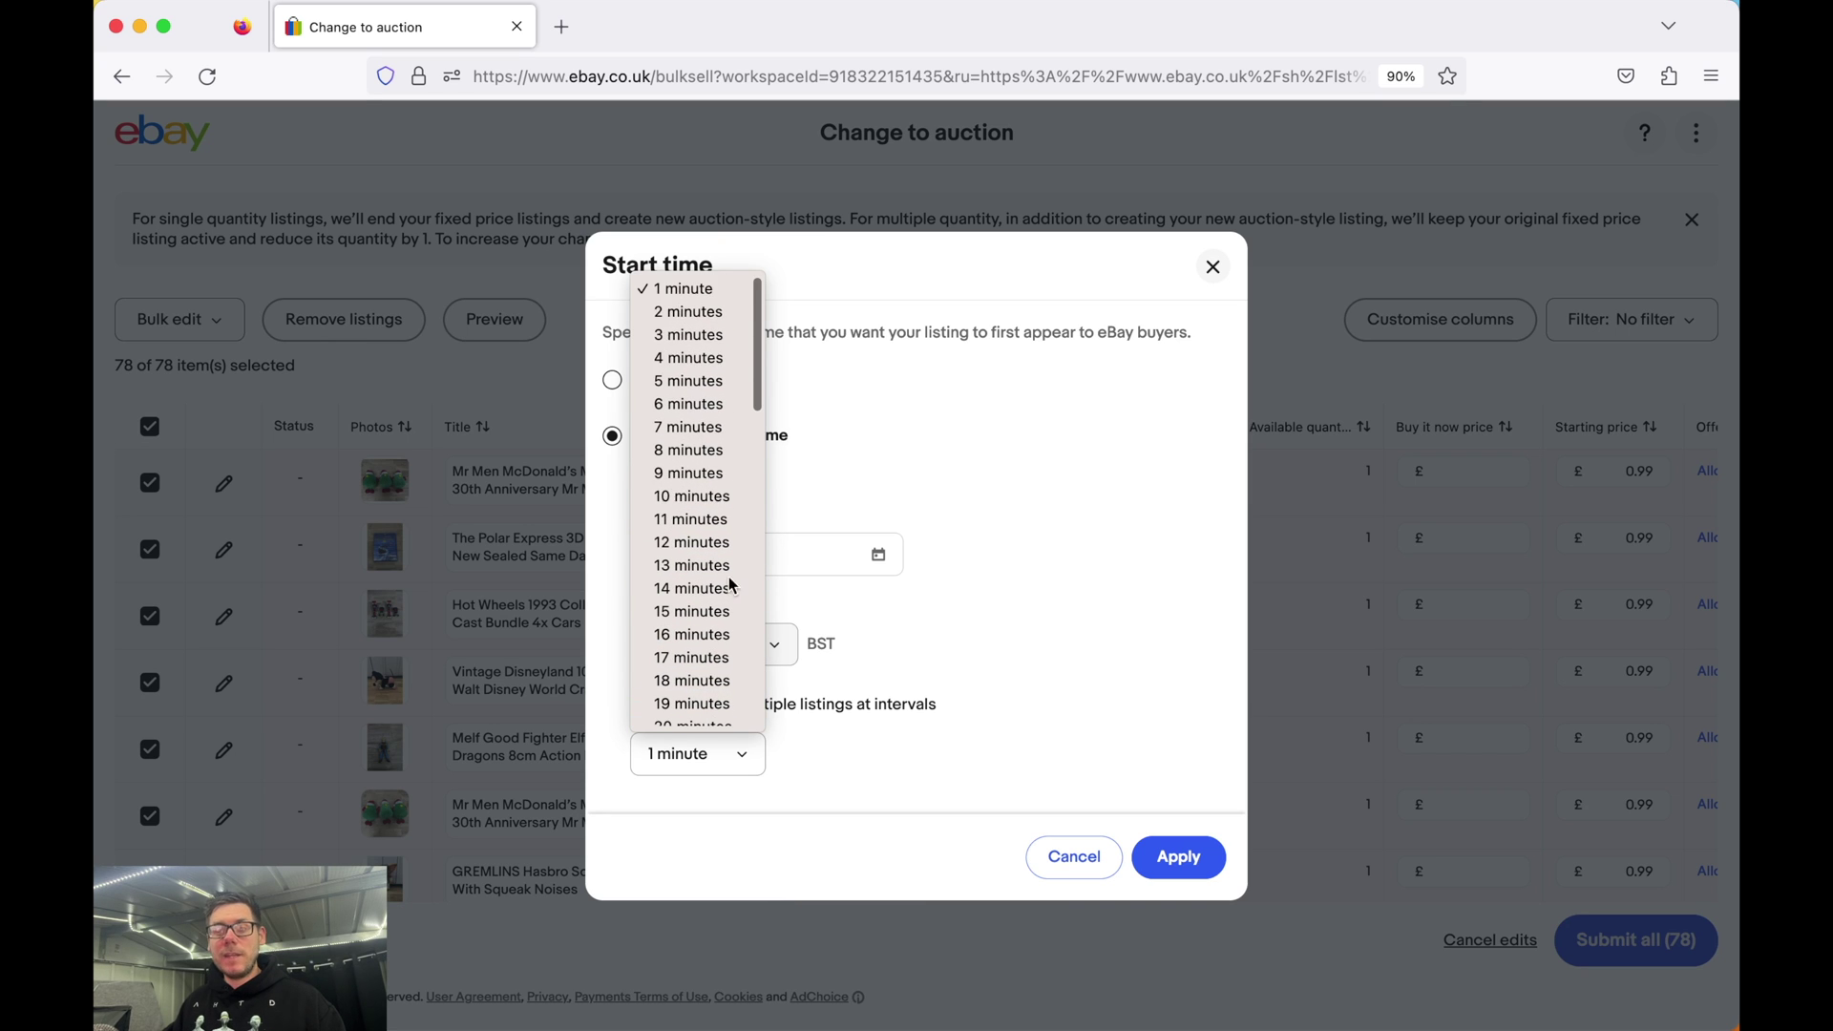
left_click(679, 290)
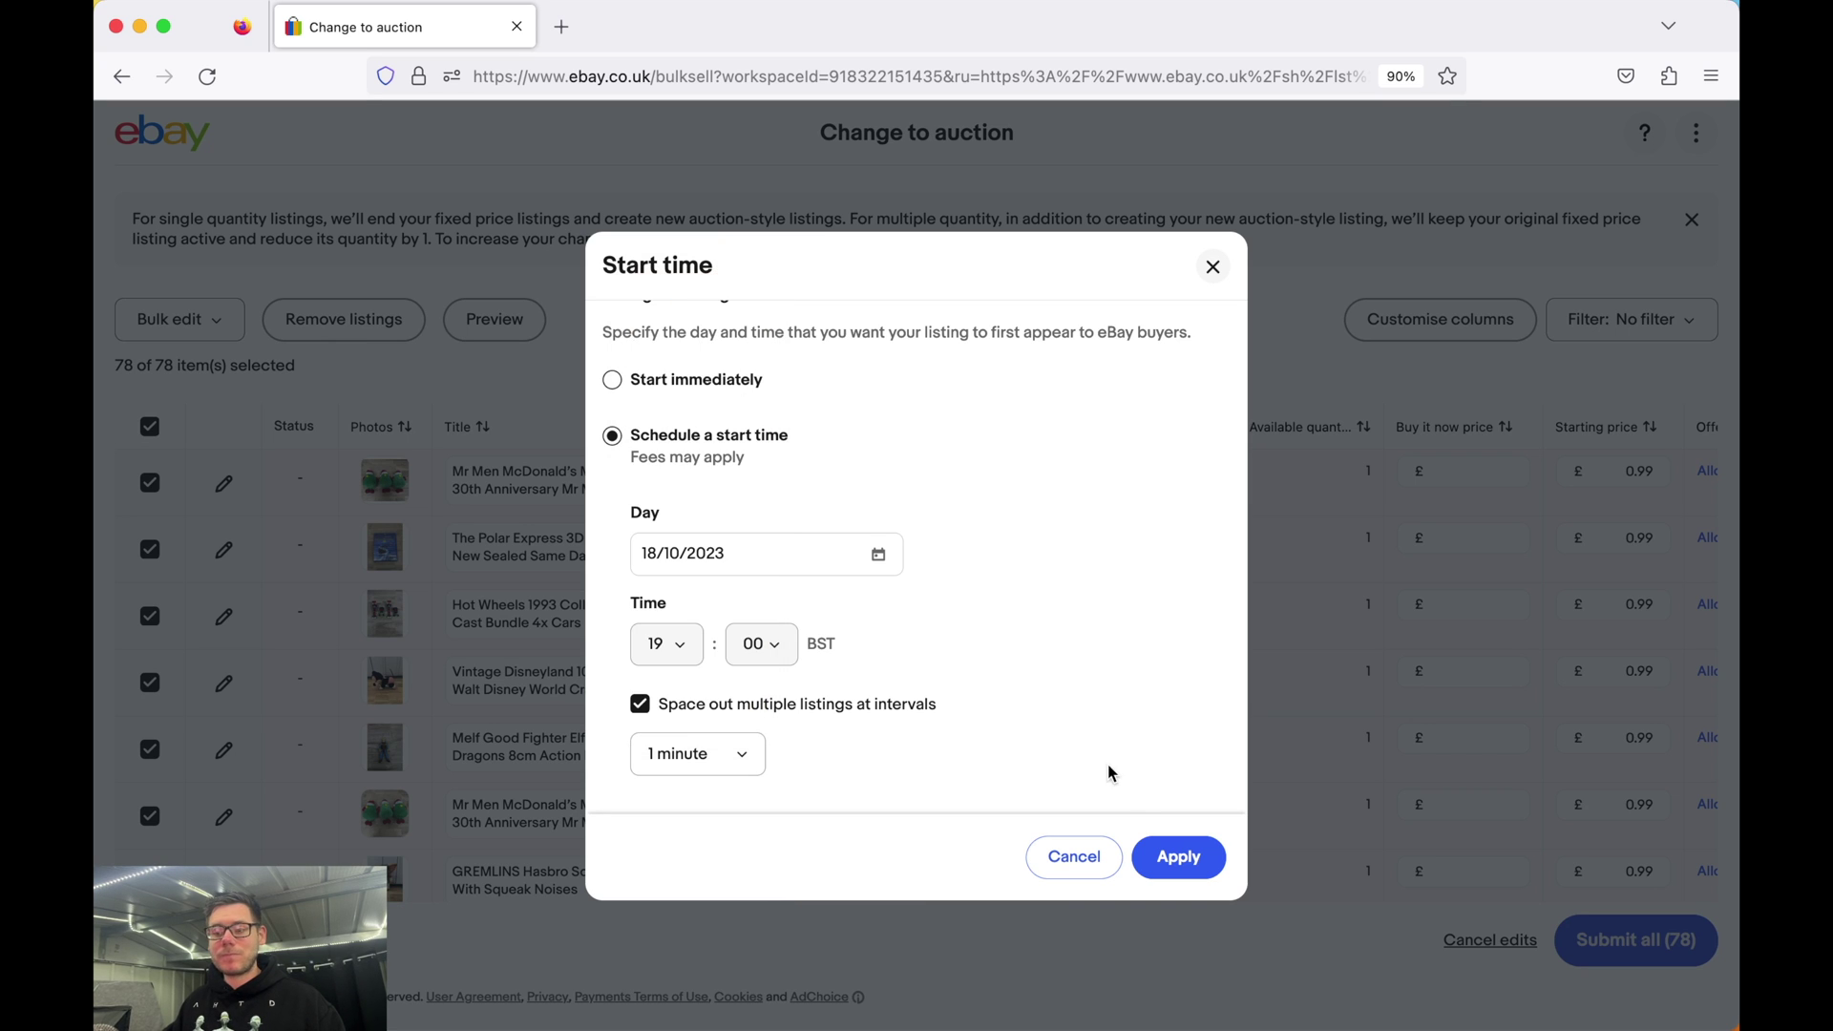
Step: Apply the 19:00 schedule, check the 99p auction rows, and submit all 78 listings
left_click(1180, 856)
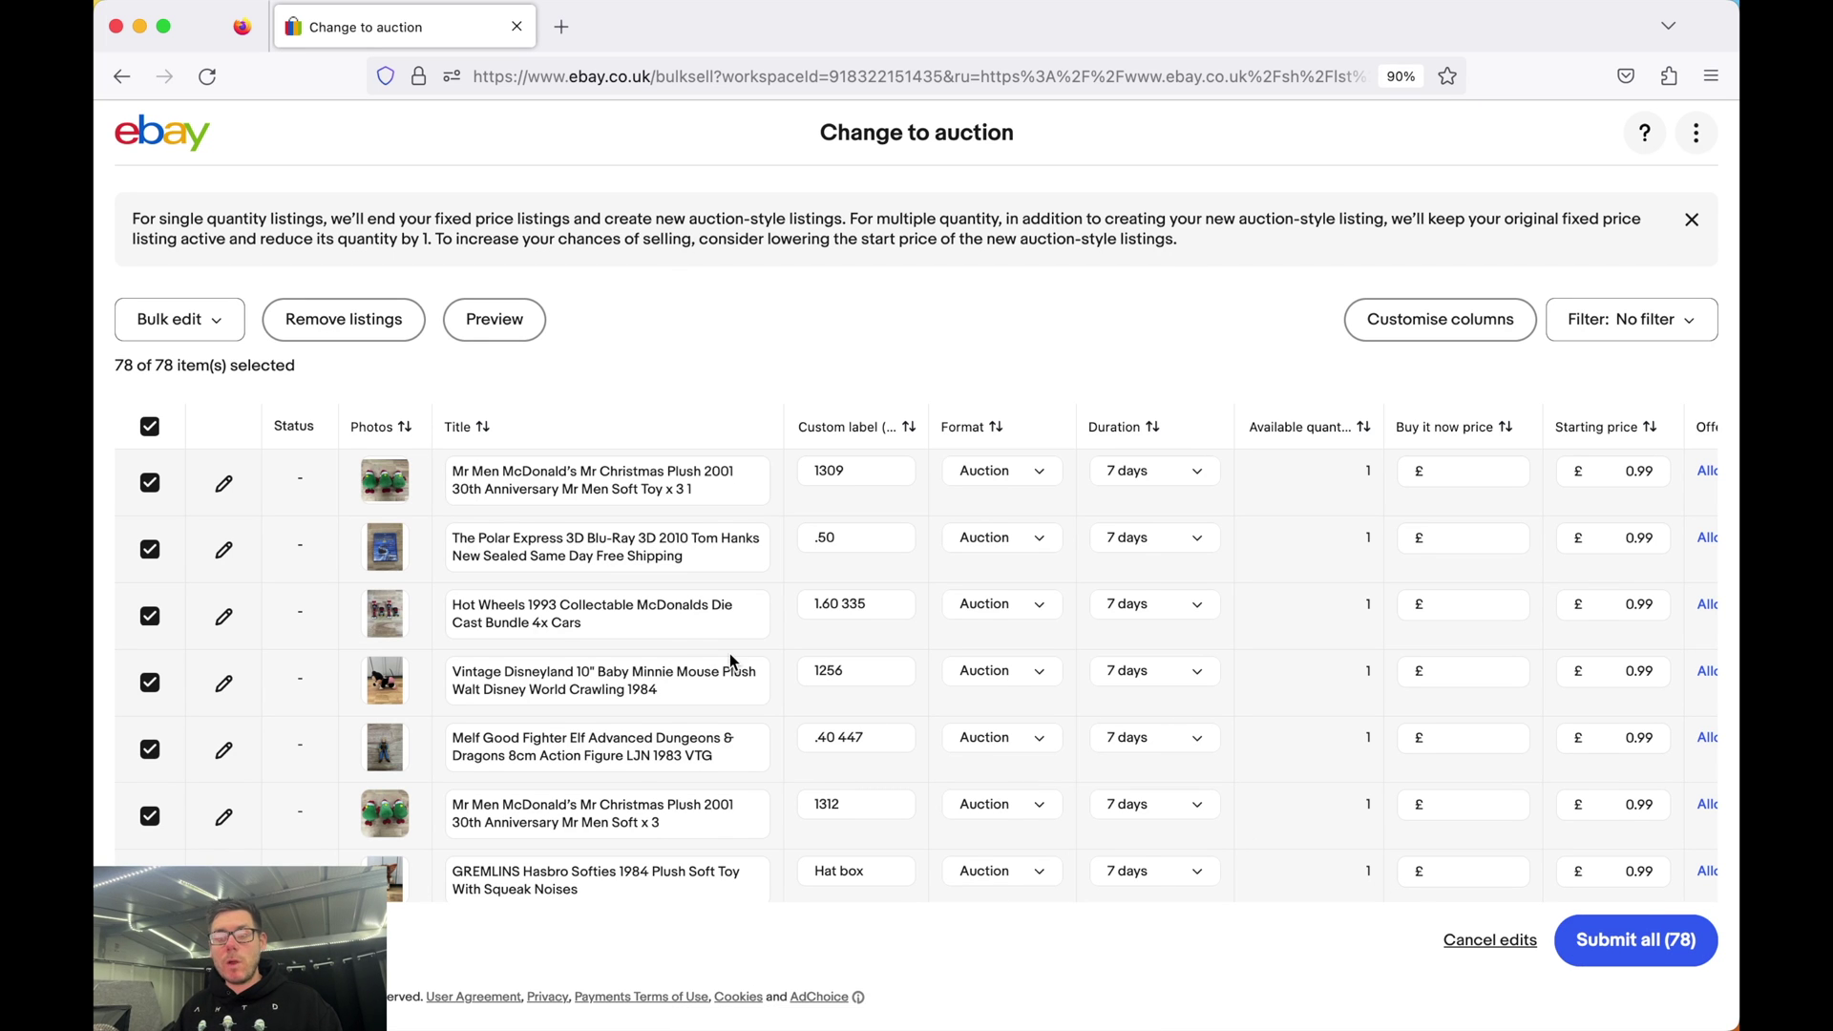
scroll(730, 653, "down", 1)
scroll(730, 653, "down", 10)
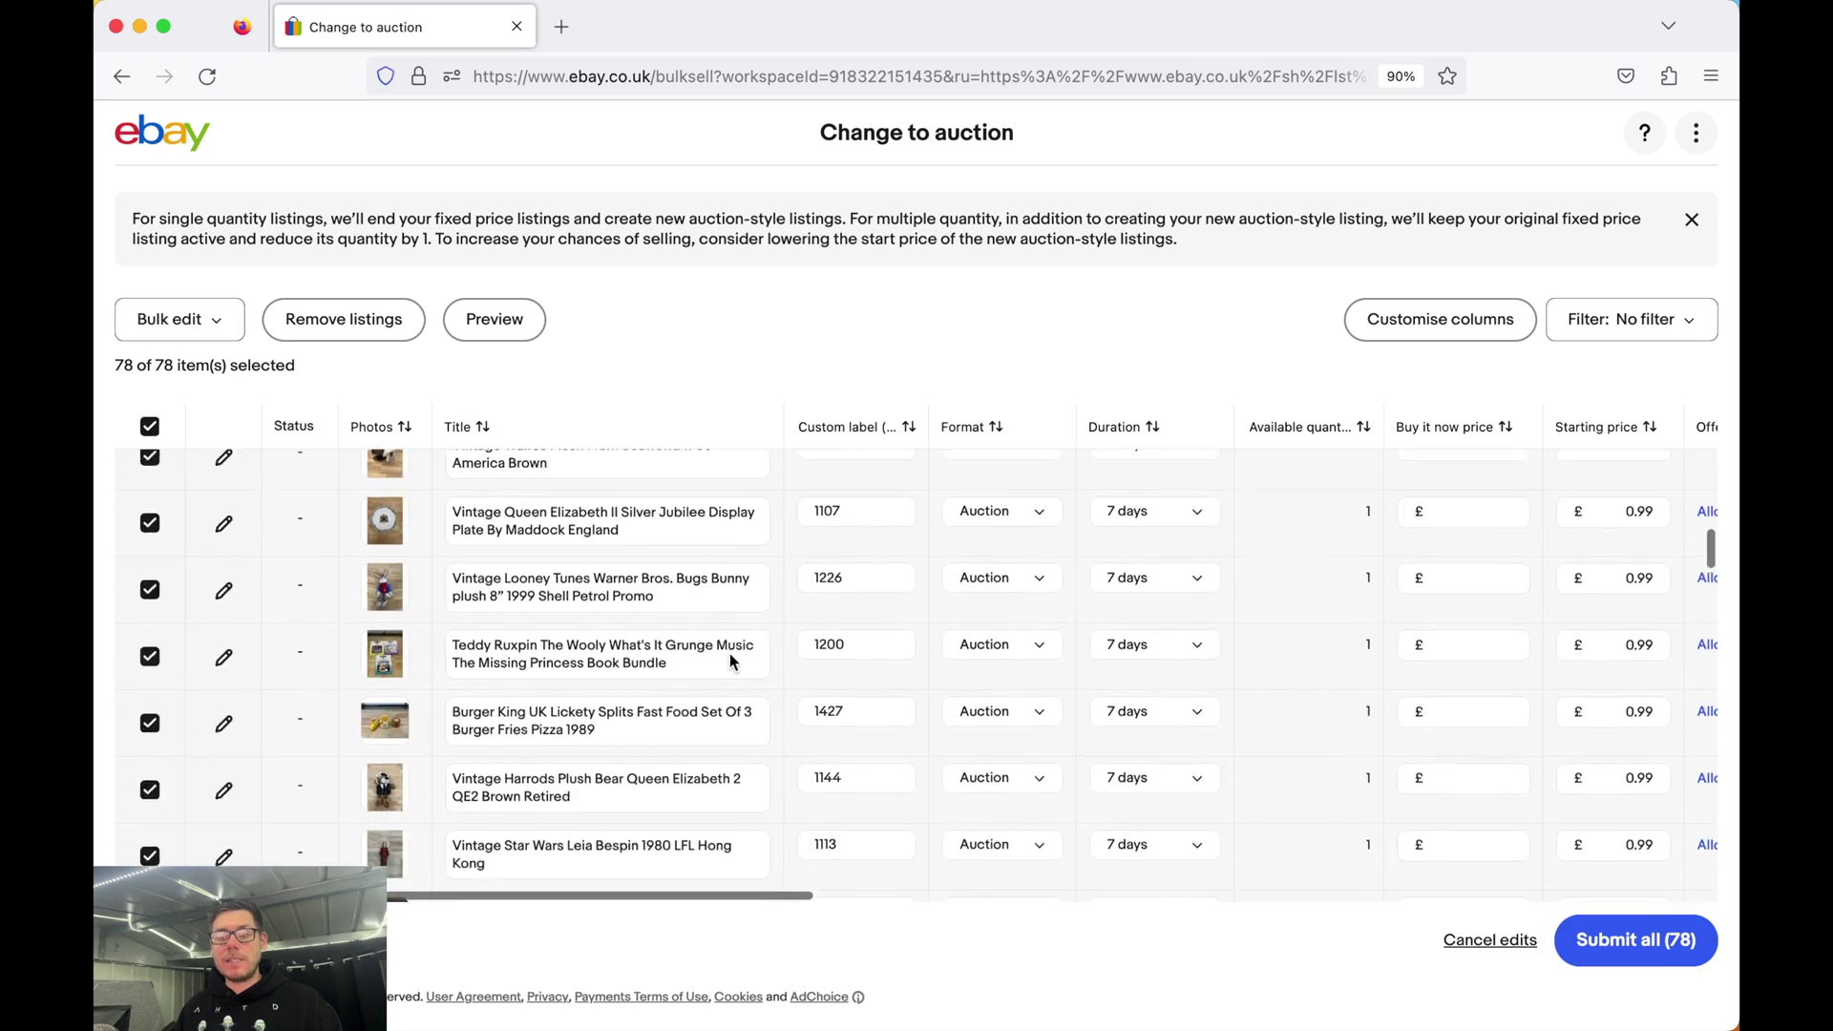
scroll(729, 651, "down", 15)
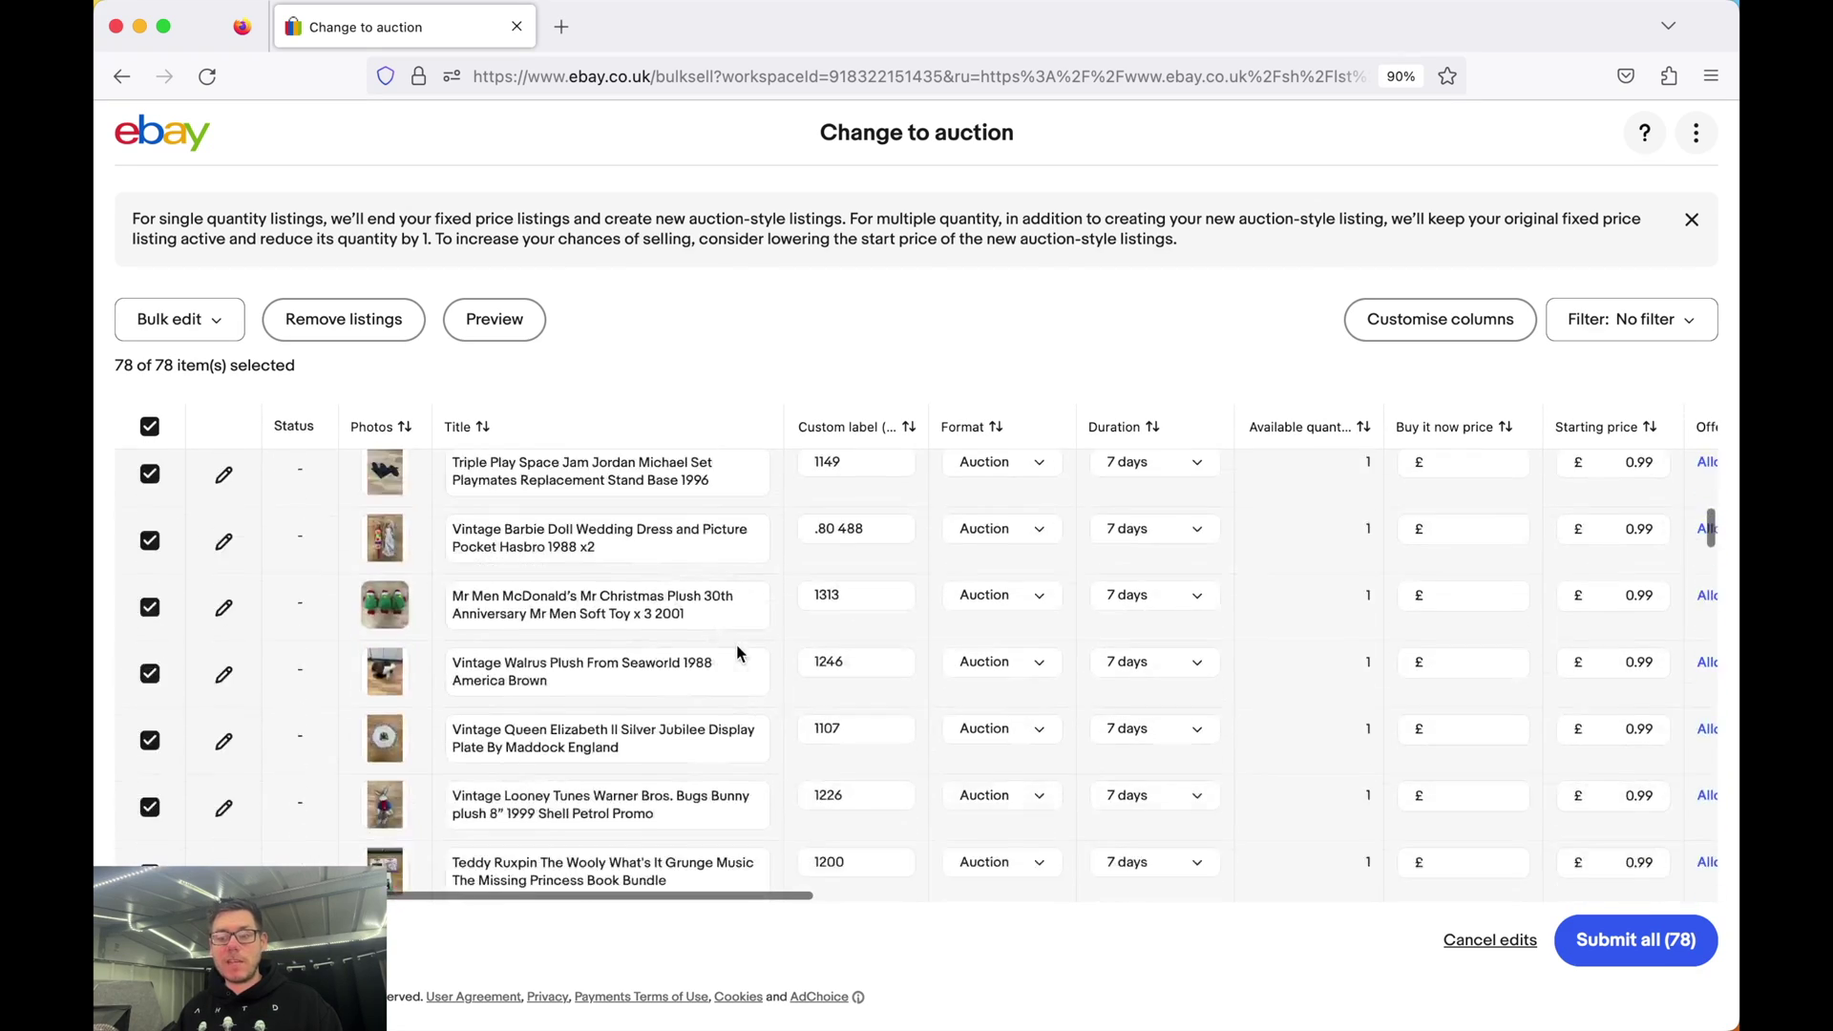
scroll(736, 653, "down", 10)
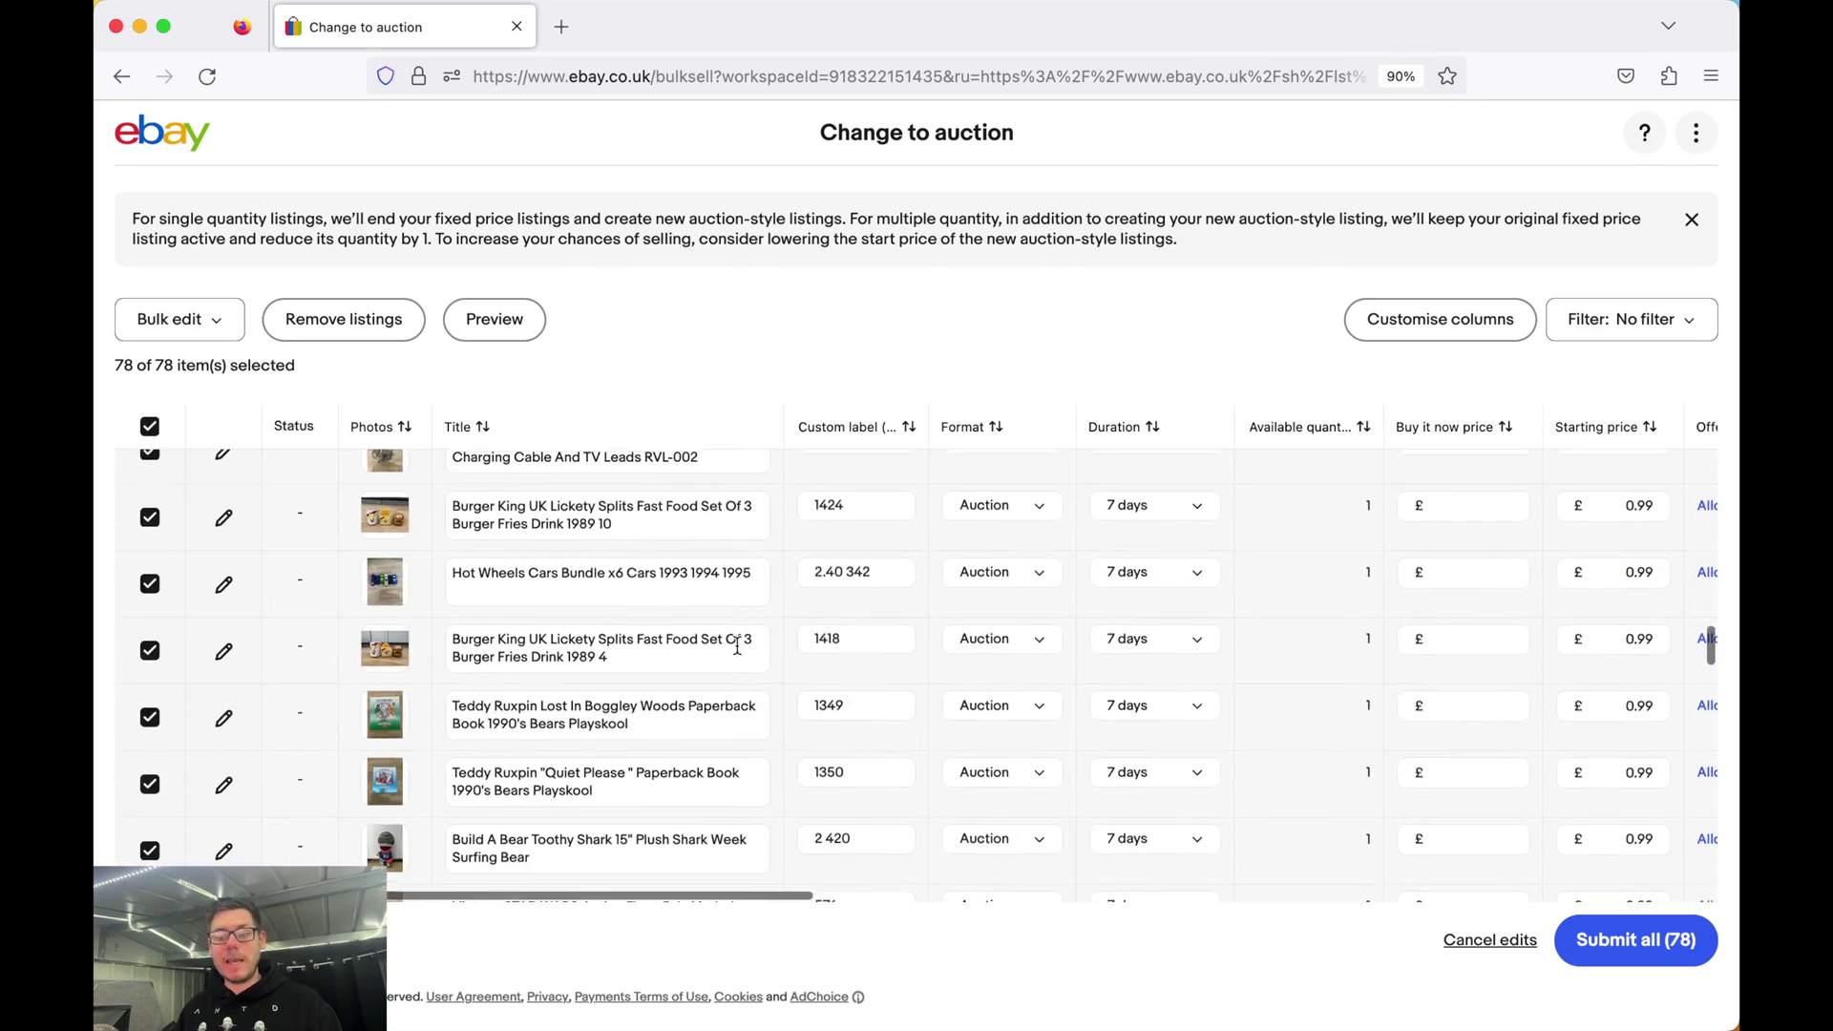
scroll(737, 648, "up", 20)
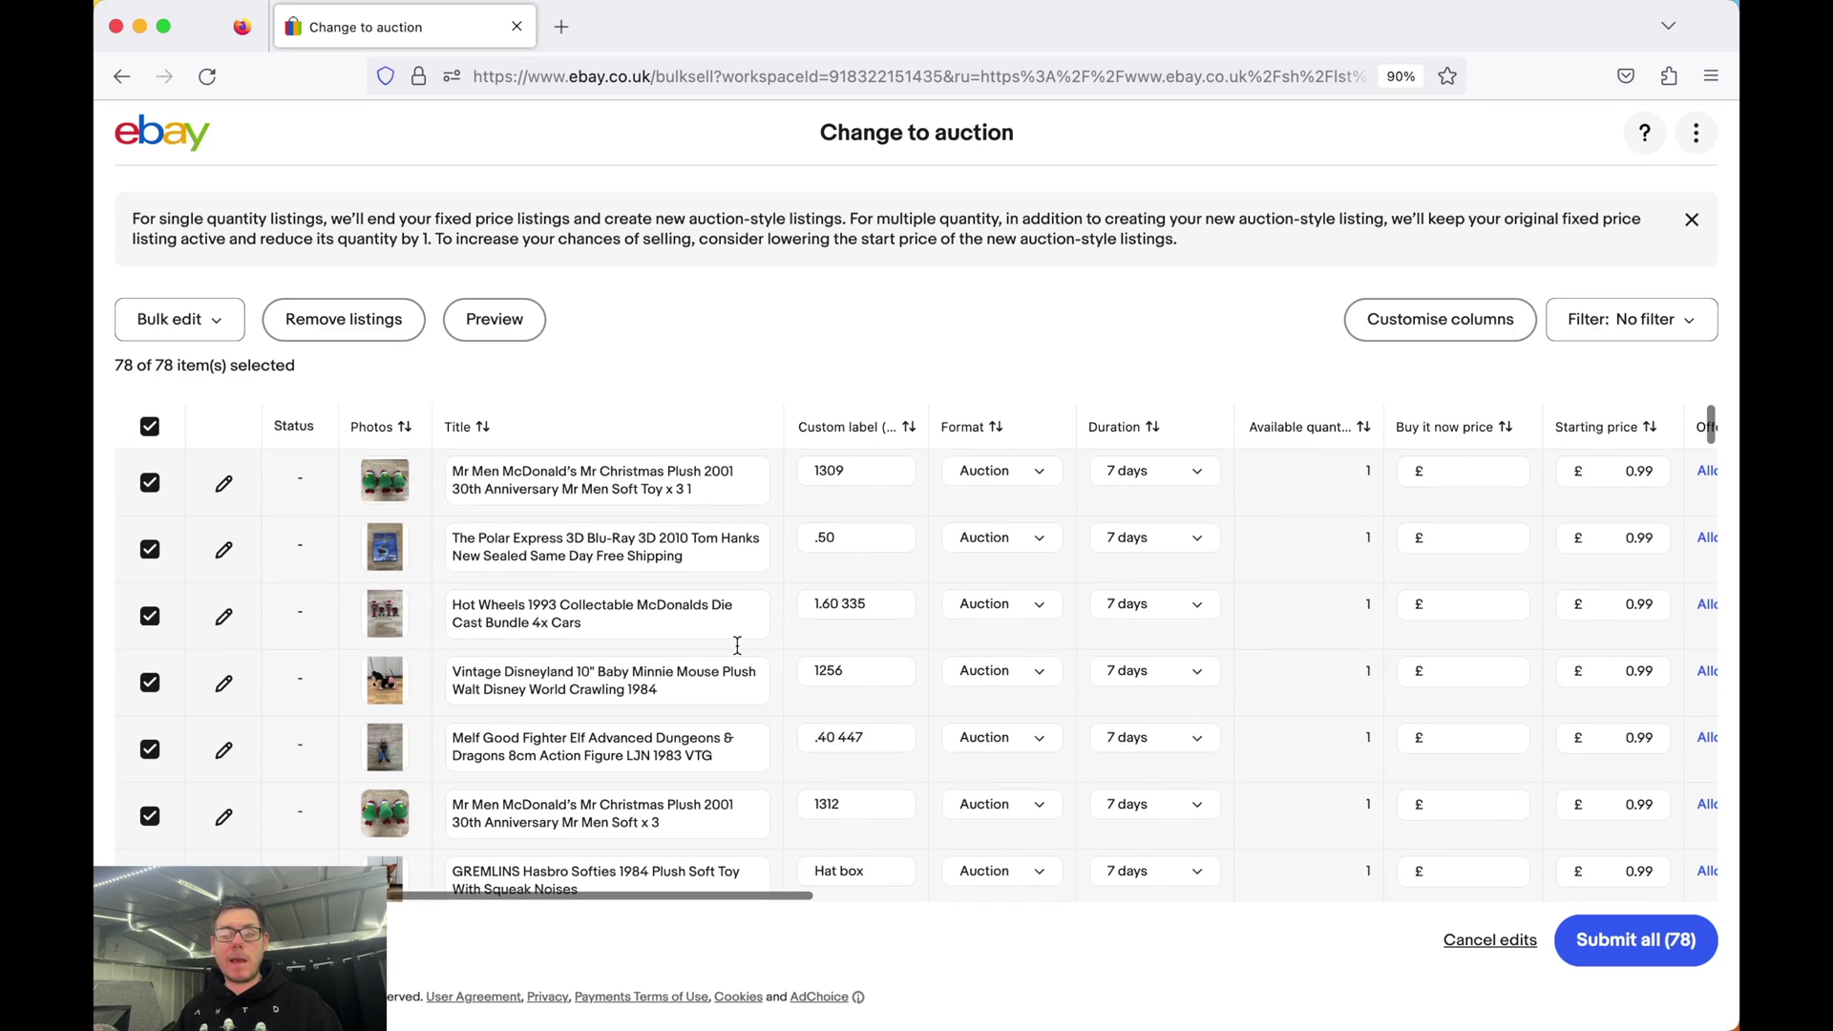
scroll(1138, 466, "right", 1)
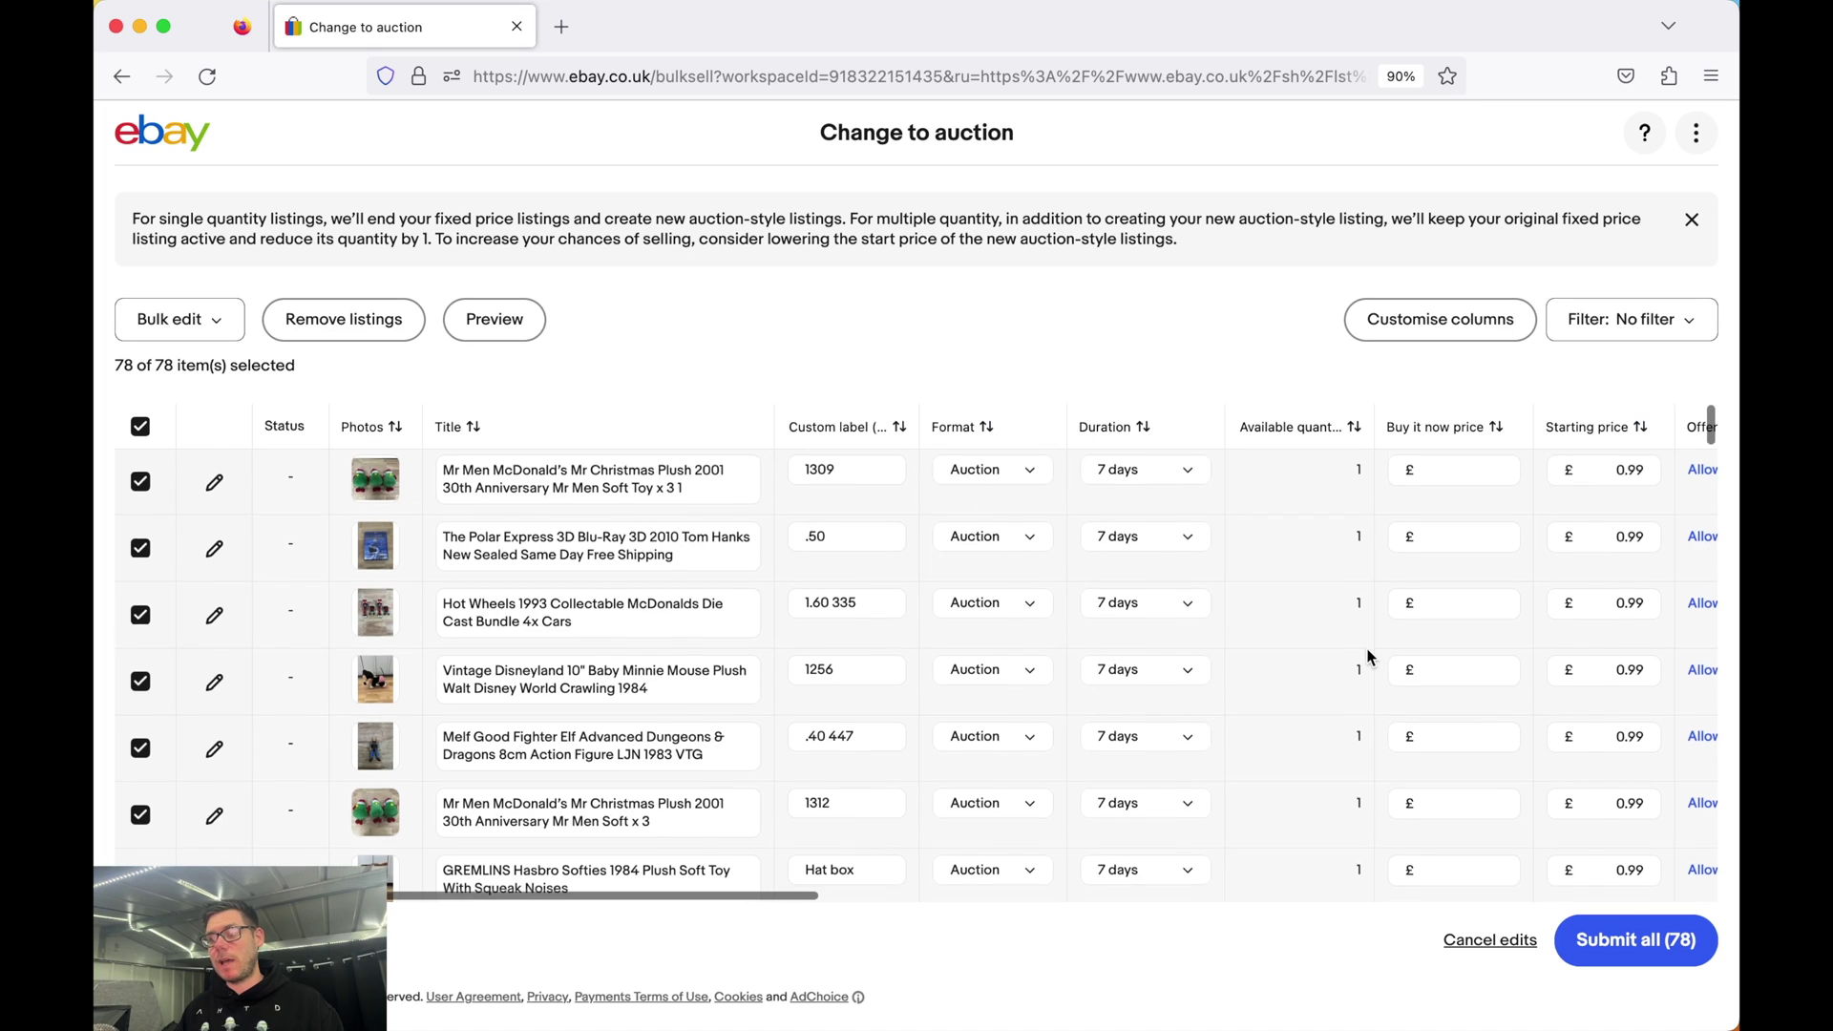
scroll(1625, 523, "down", 15)
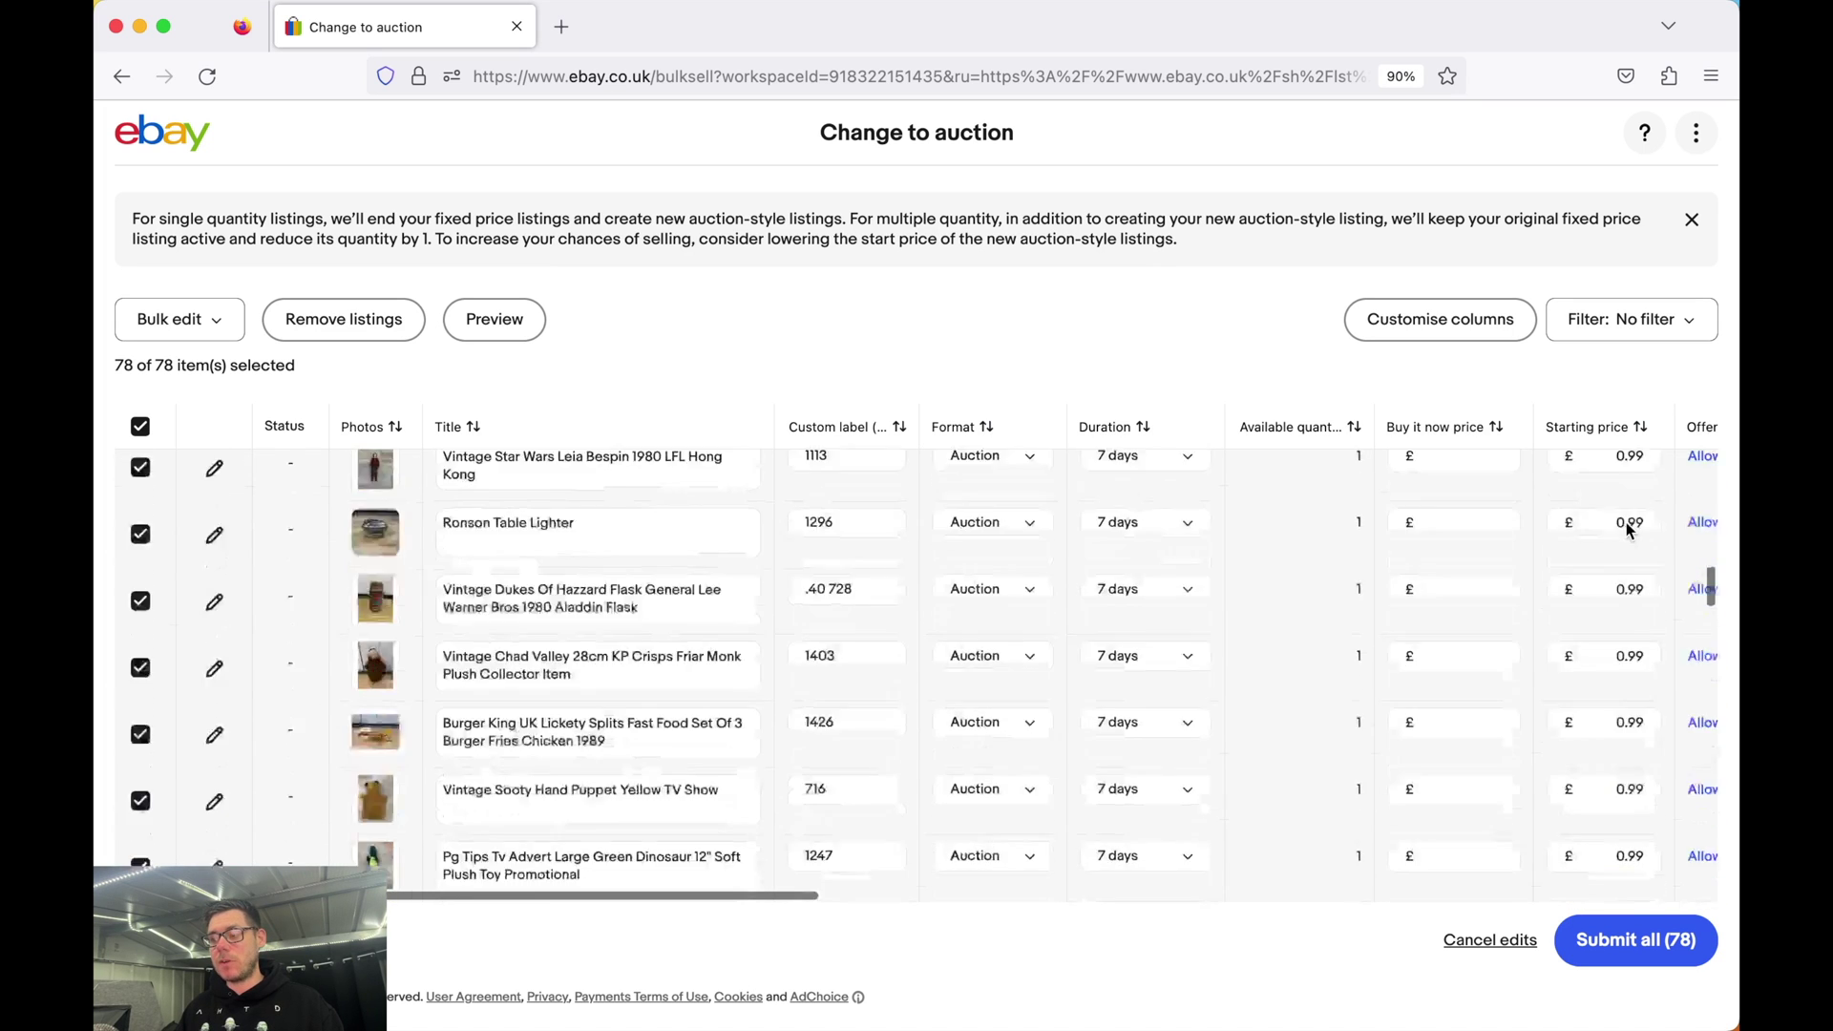
scroll(1625, 523, "down", 10)
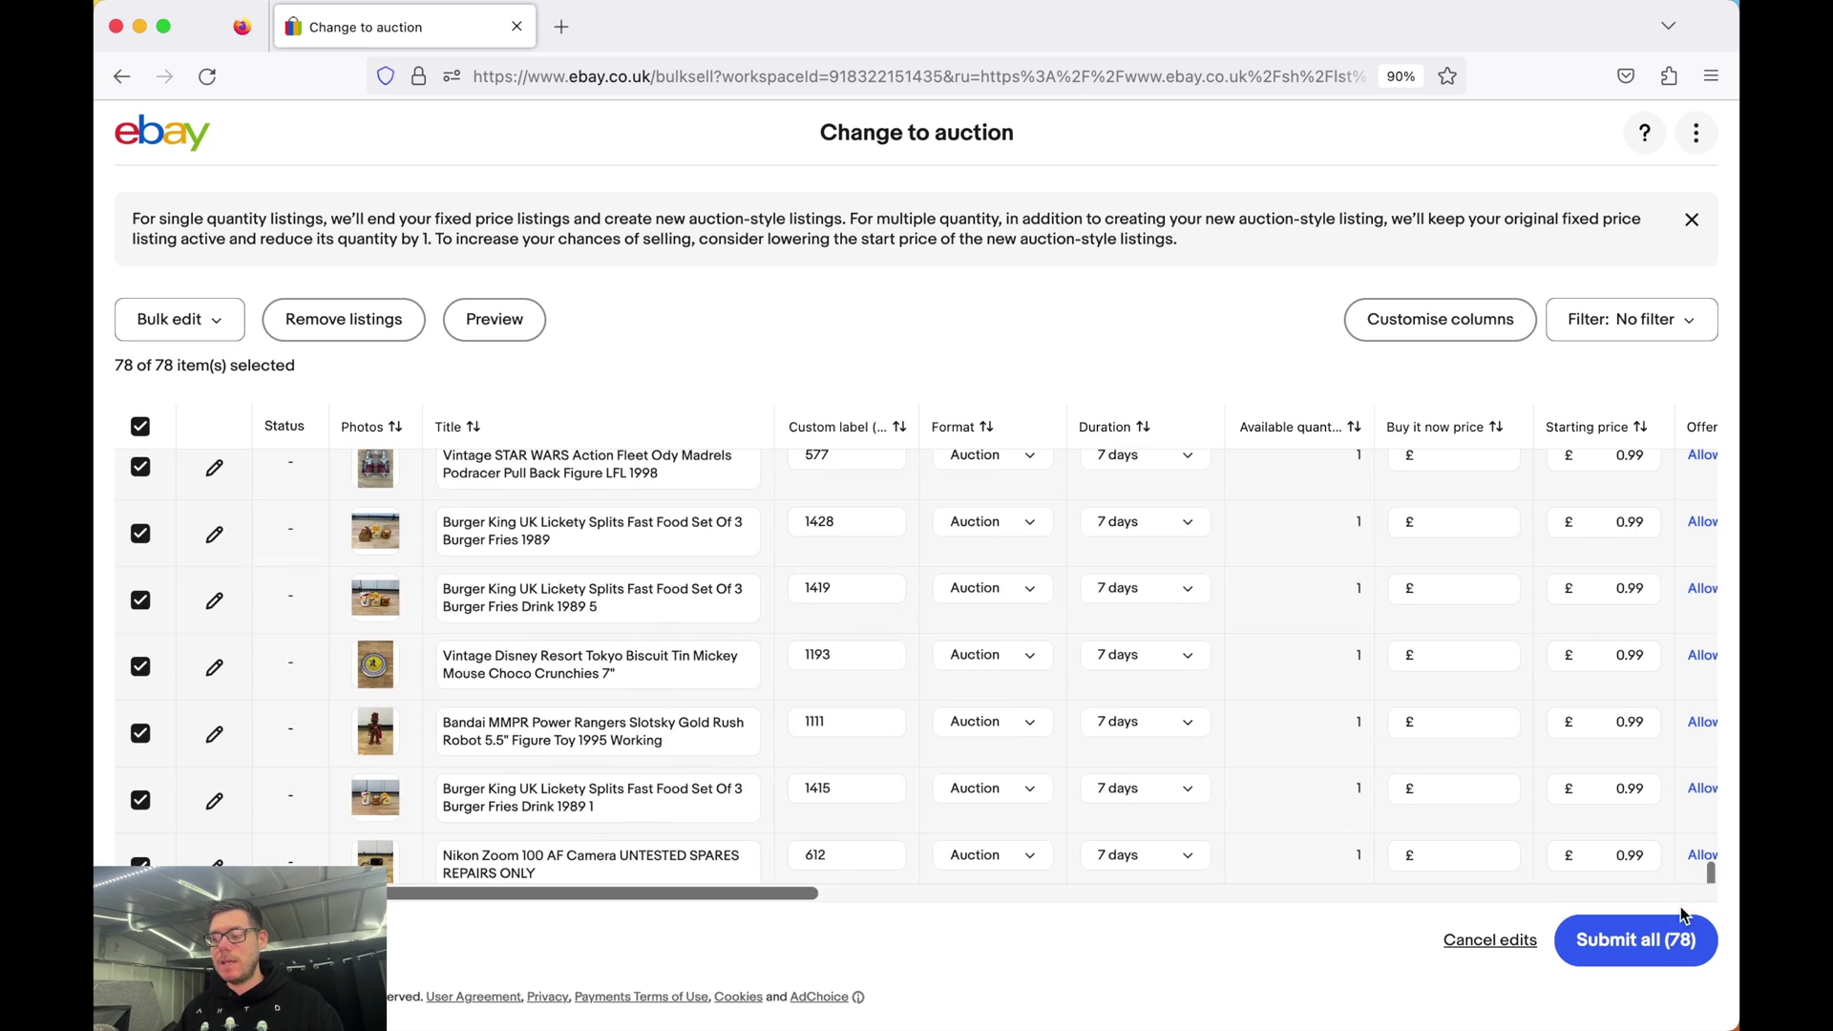
left_click(1653, 945)
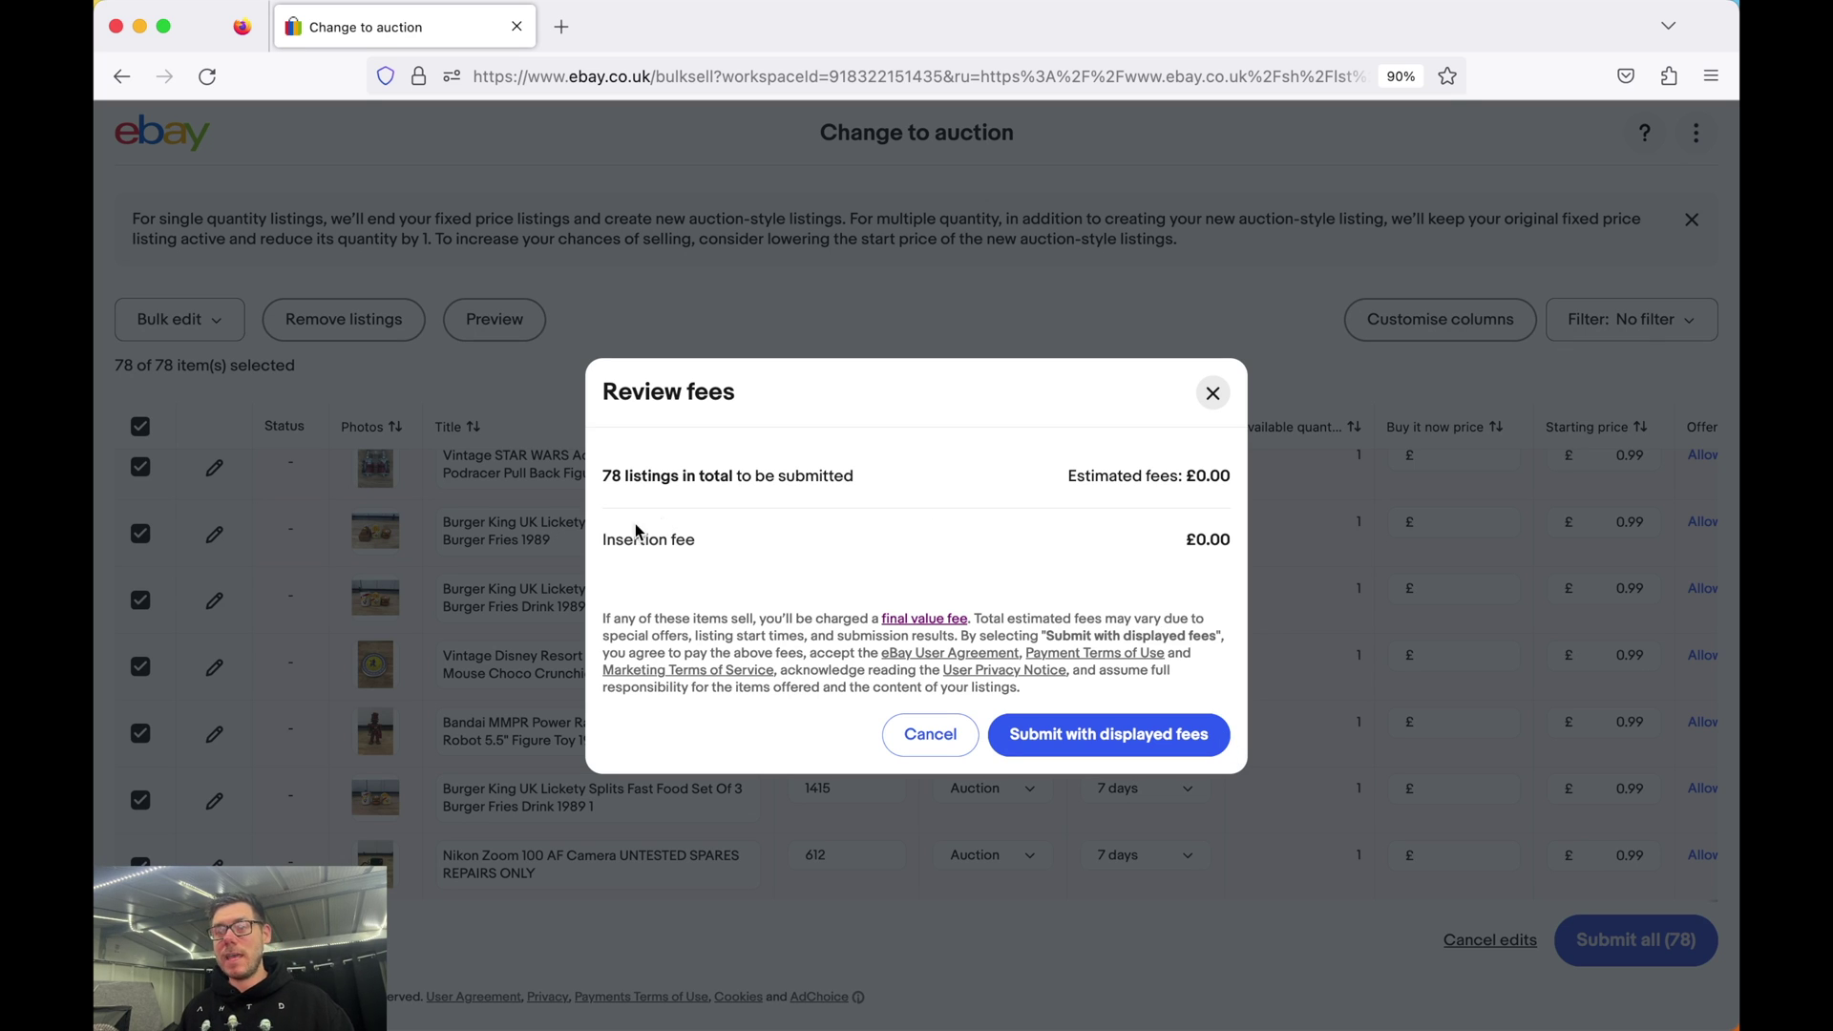
Step: Highlight the £0.00 insertion fee and confirm submission of the 78 auctions
left_click_drag(603, 540, 1227, 543)
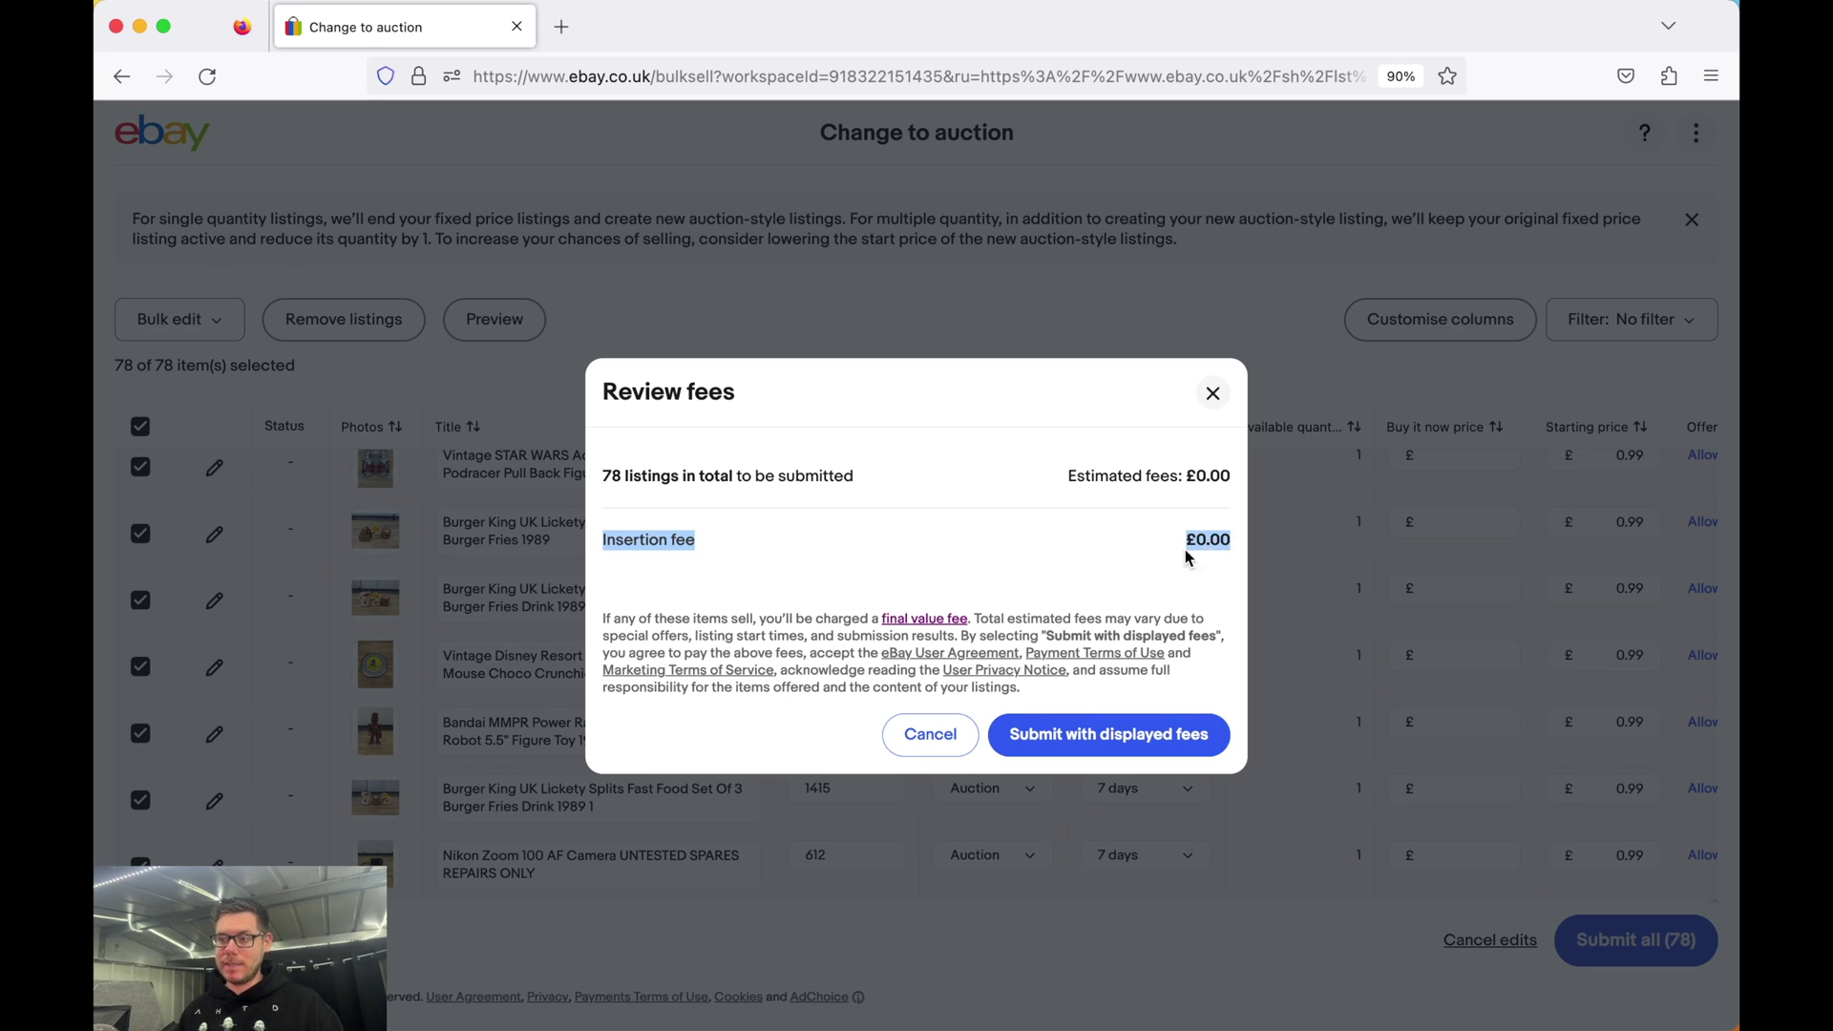
left_click(1126, 737)
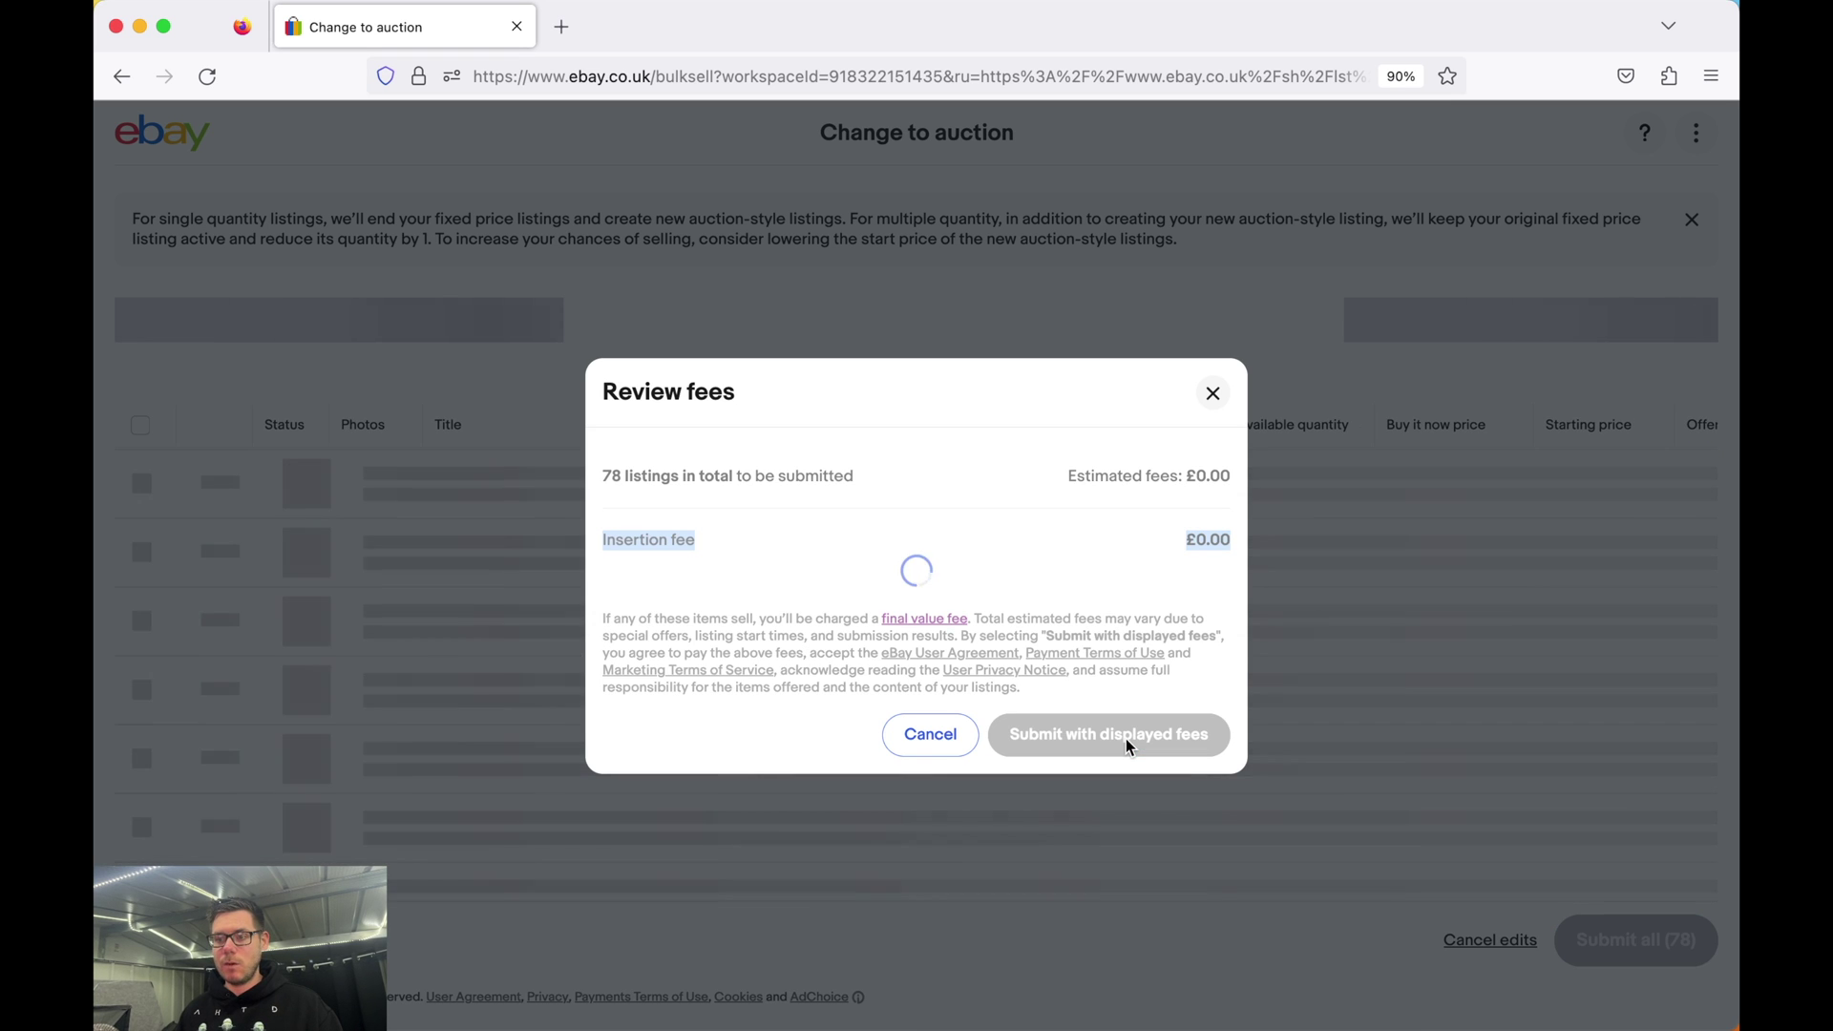